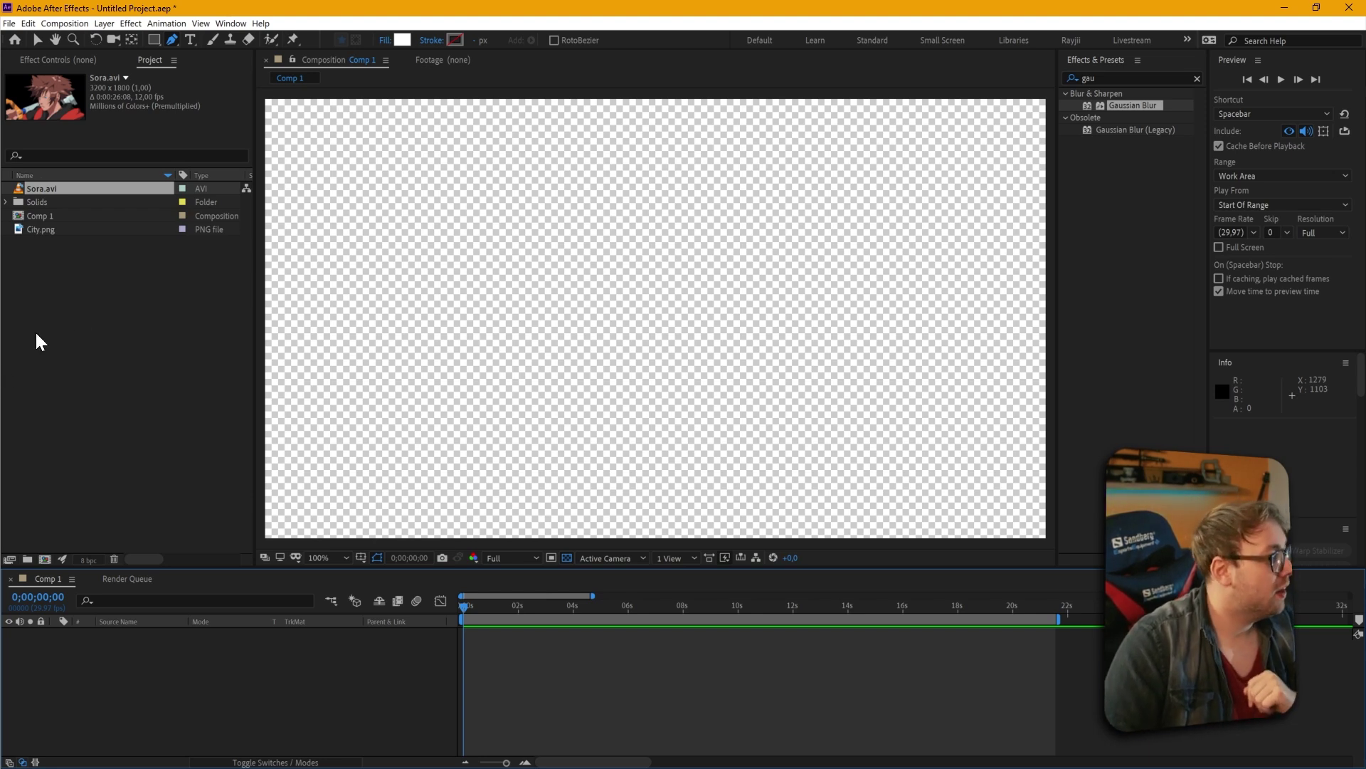
Add City.png to the Comp 1 timeline as the background layer
left_click(42, 230)
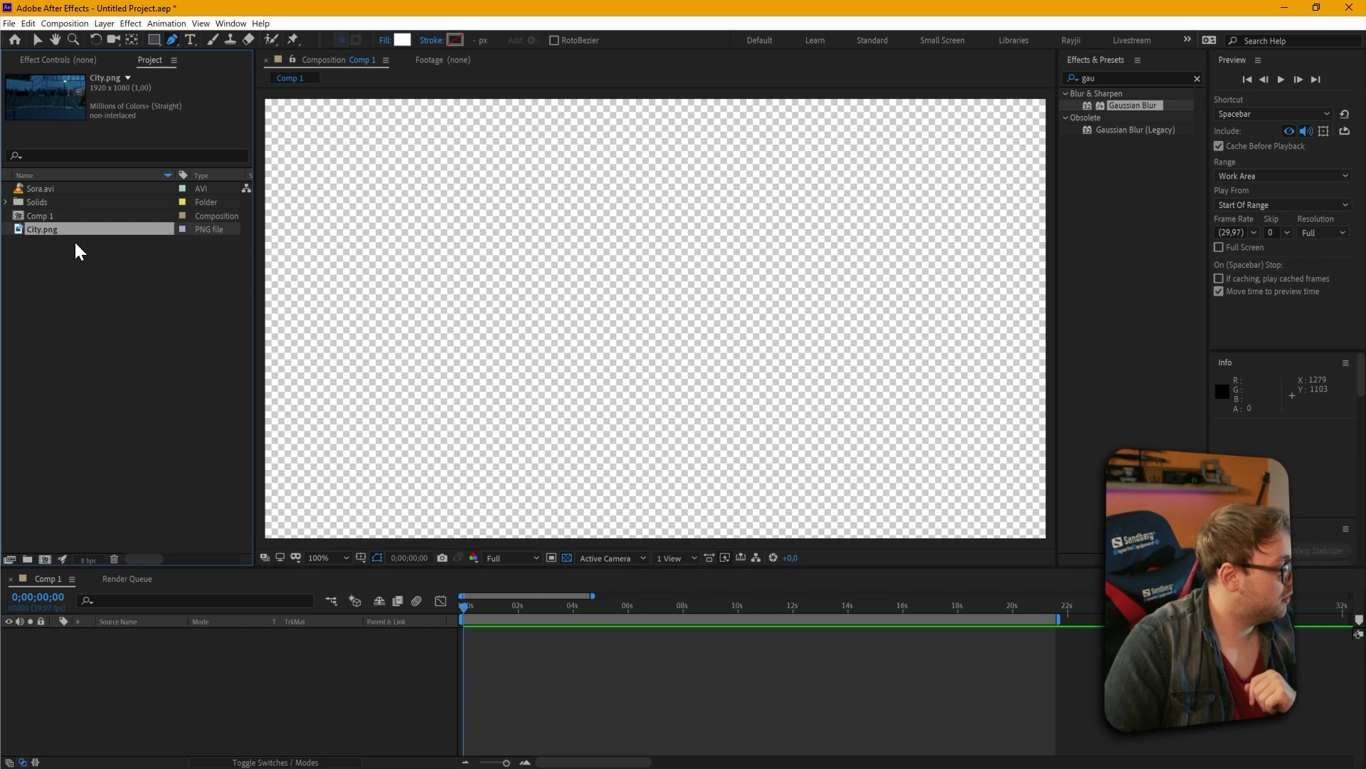
left_click_drag(54, 232, 223, 665)
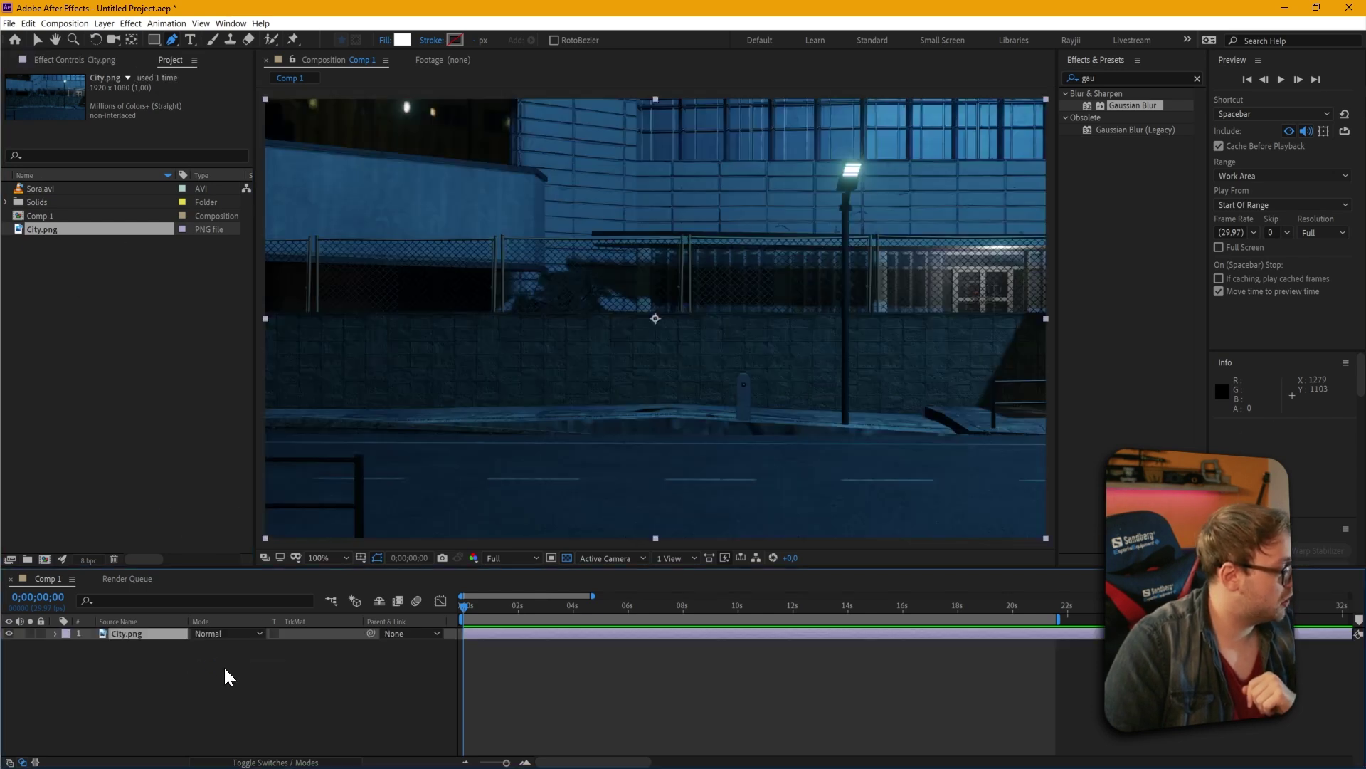
left_click(293, 690)
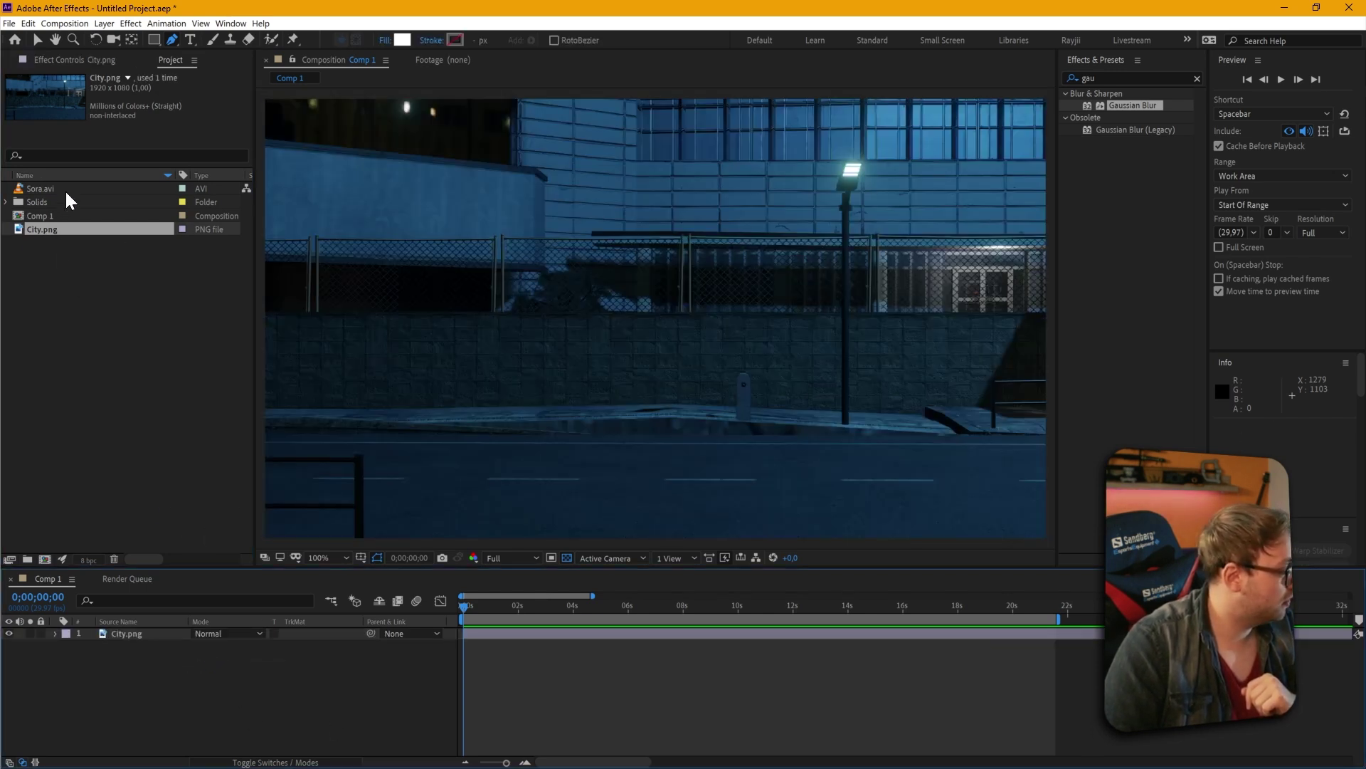
Add Sora.avi above City.png and fit it to the composition frame
left_click(34, 188)
left_click_drag(54, 189, 154, 630)
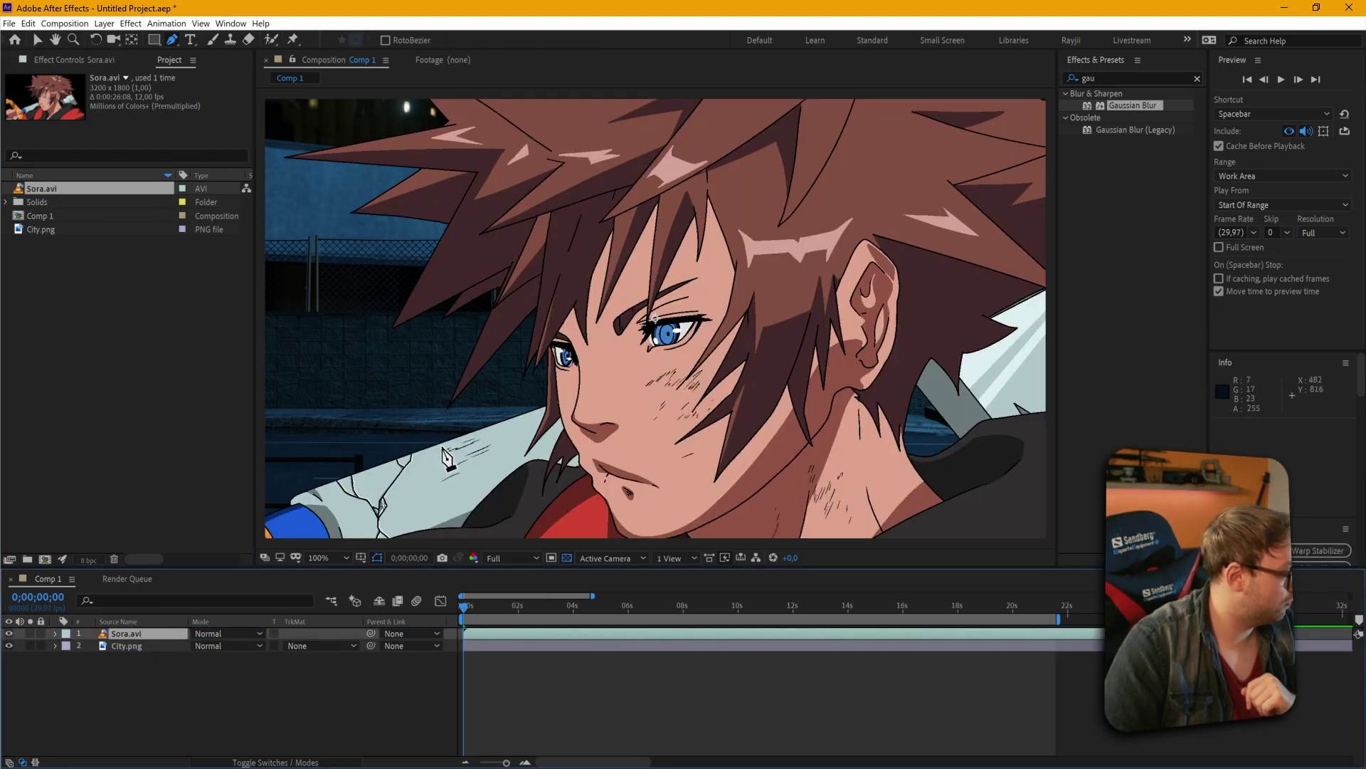
key("ctrl+alt+f")
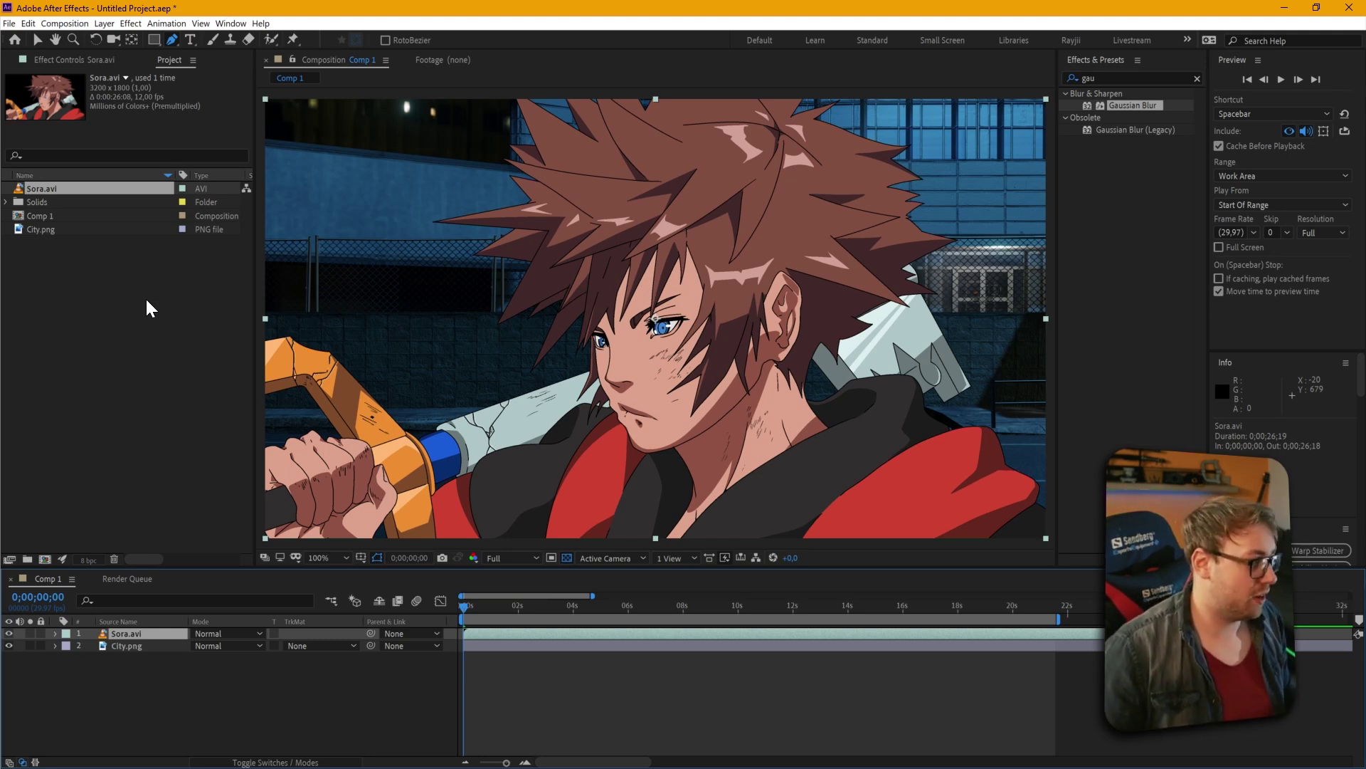
Apply OLM Smoother from Effects & Presets to the Sora.avi layer
left_click(138, 644)
left_click(138, 633)
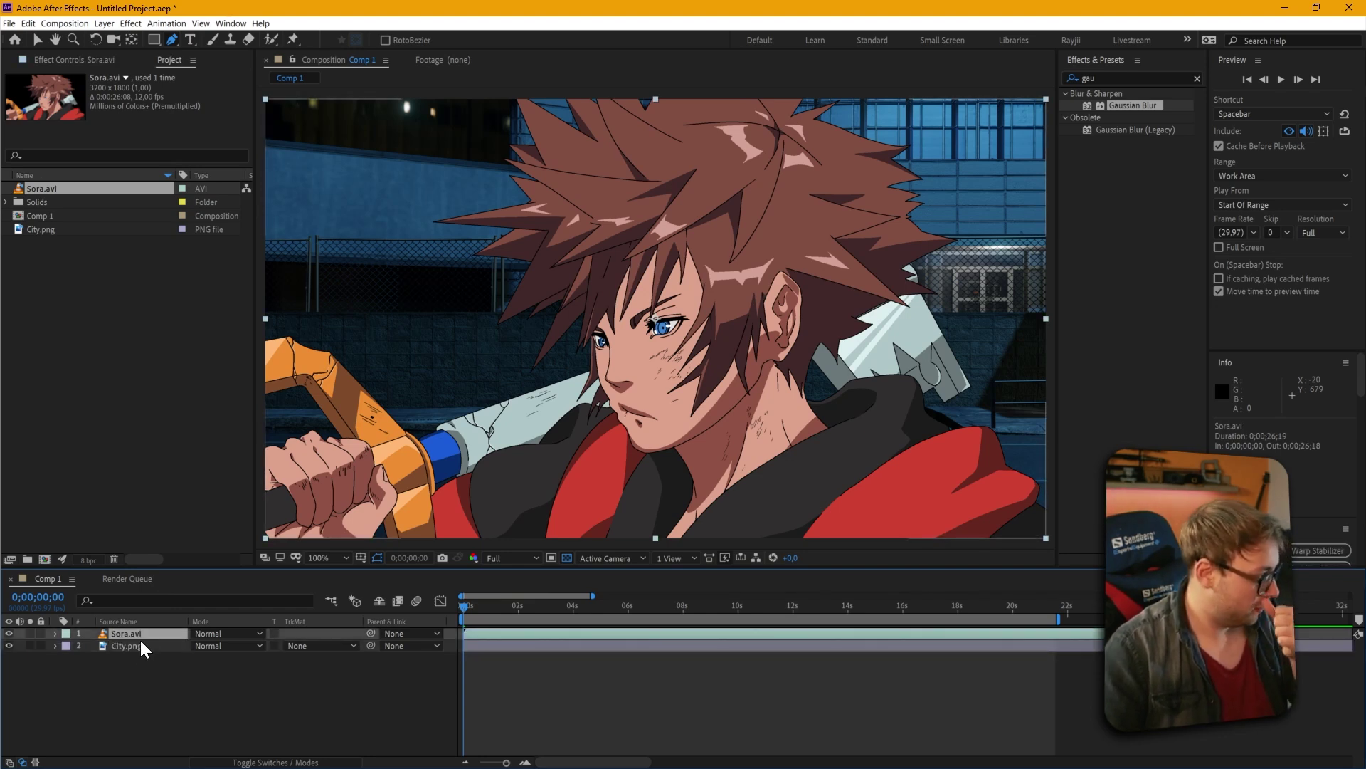
left_click(1125, 78)
type("olm")
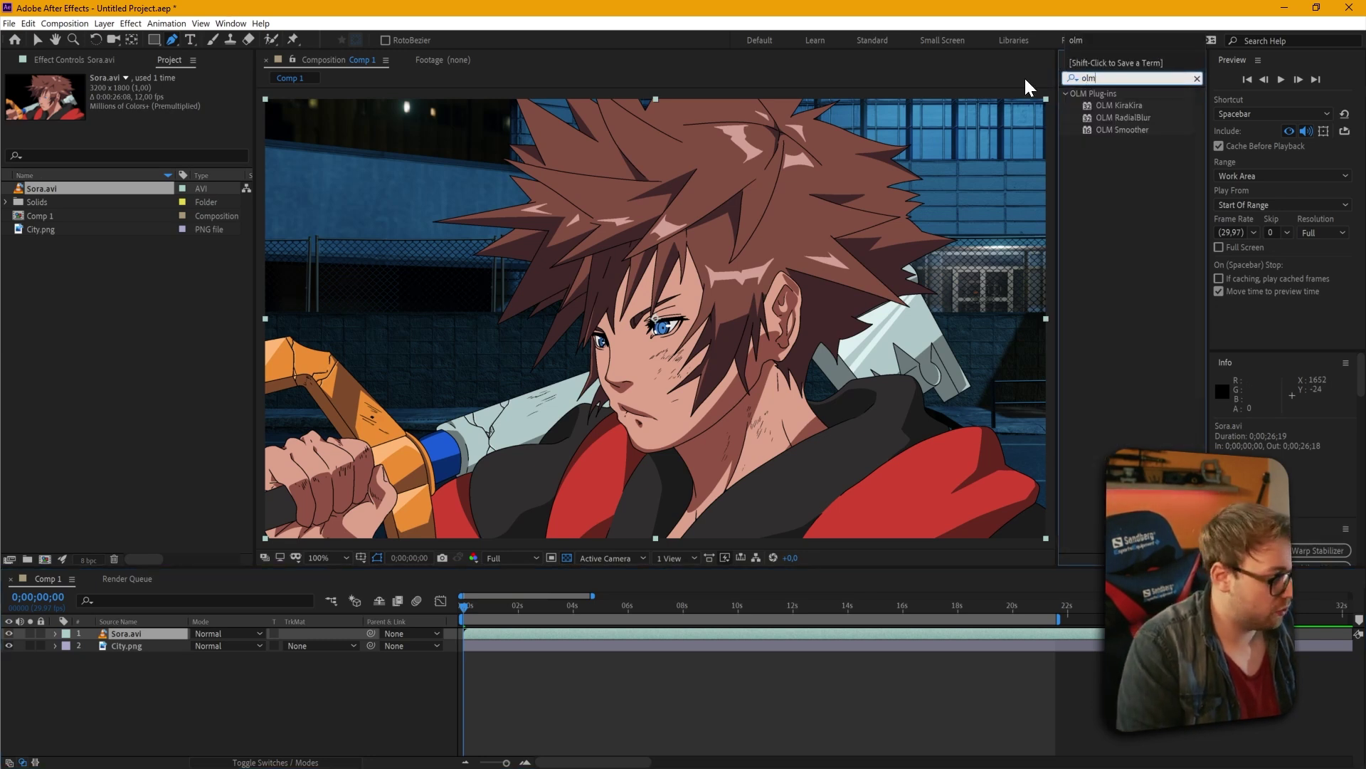
left_click(1119, 130)
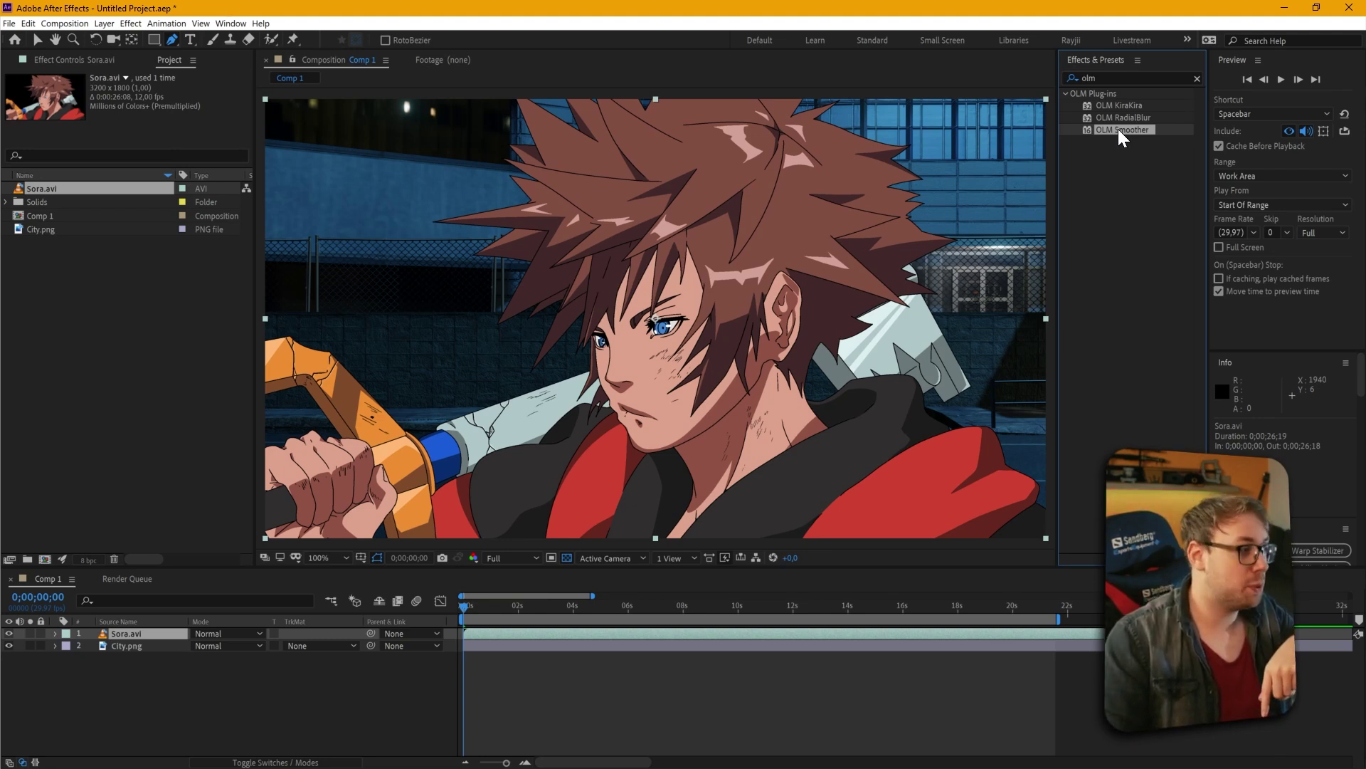
double_click(1118, 129)
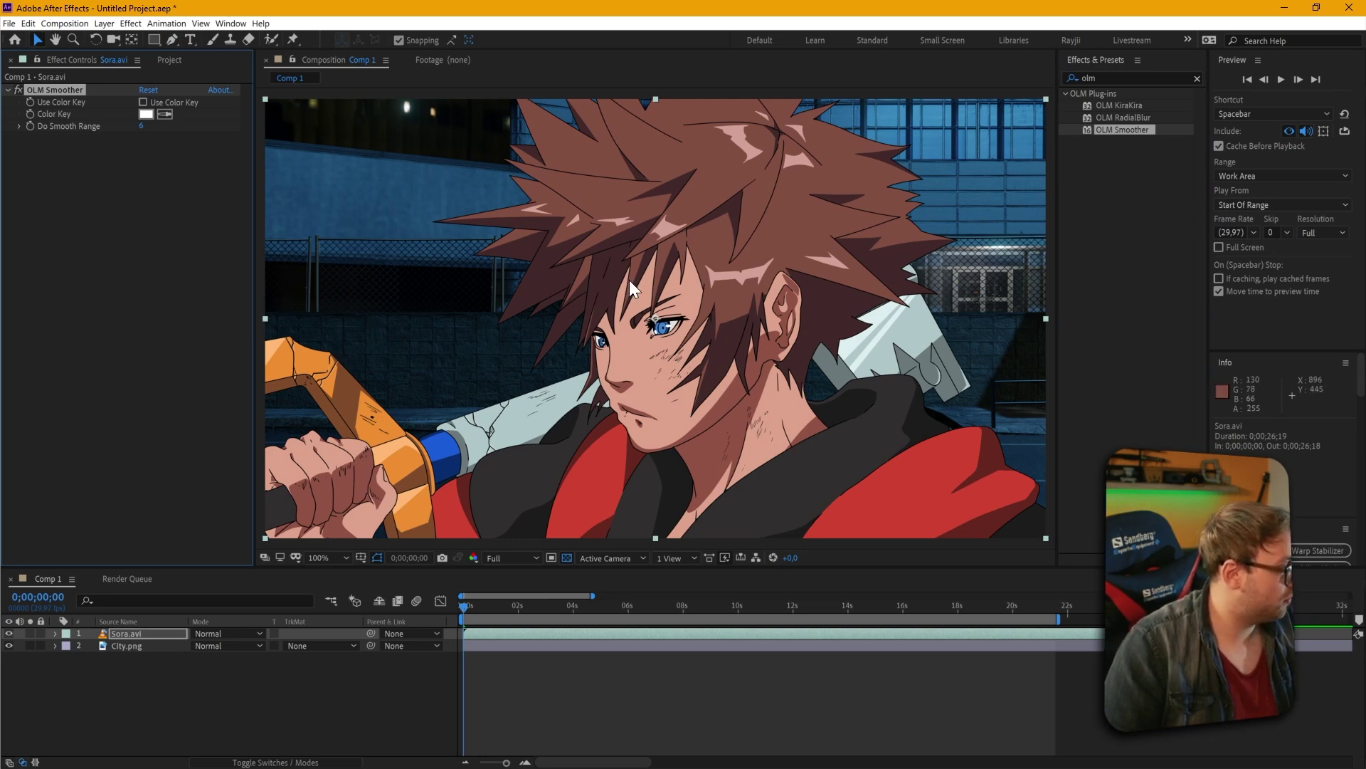
Zoom in on the character's eyes, set Do Smooth Range to 9, and toggle the effect to compare
key("period")
key("period")
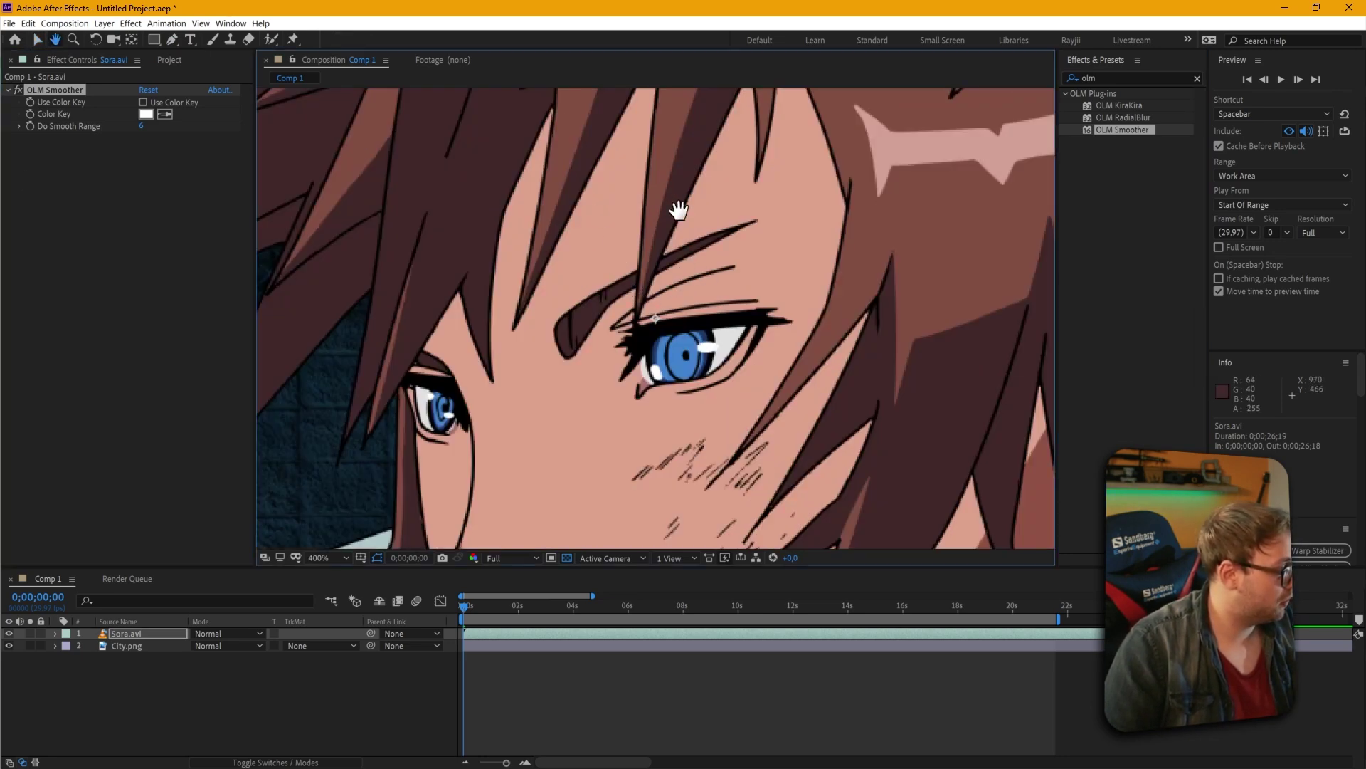
left_click_drag(666, 205, 632, 342)
left_click(142, 126)
type("9")
left_click(147, 250)
left_click(20, 93)
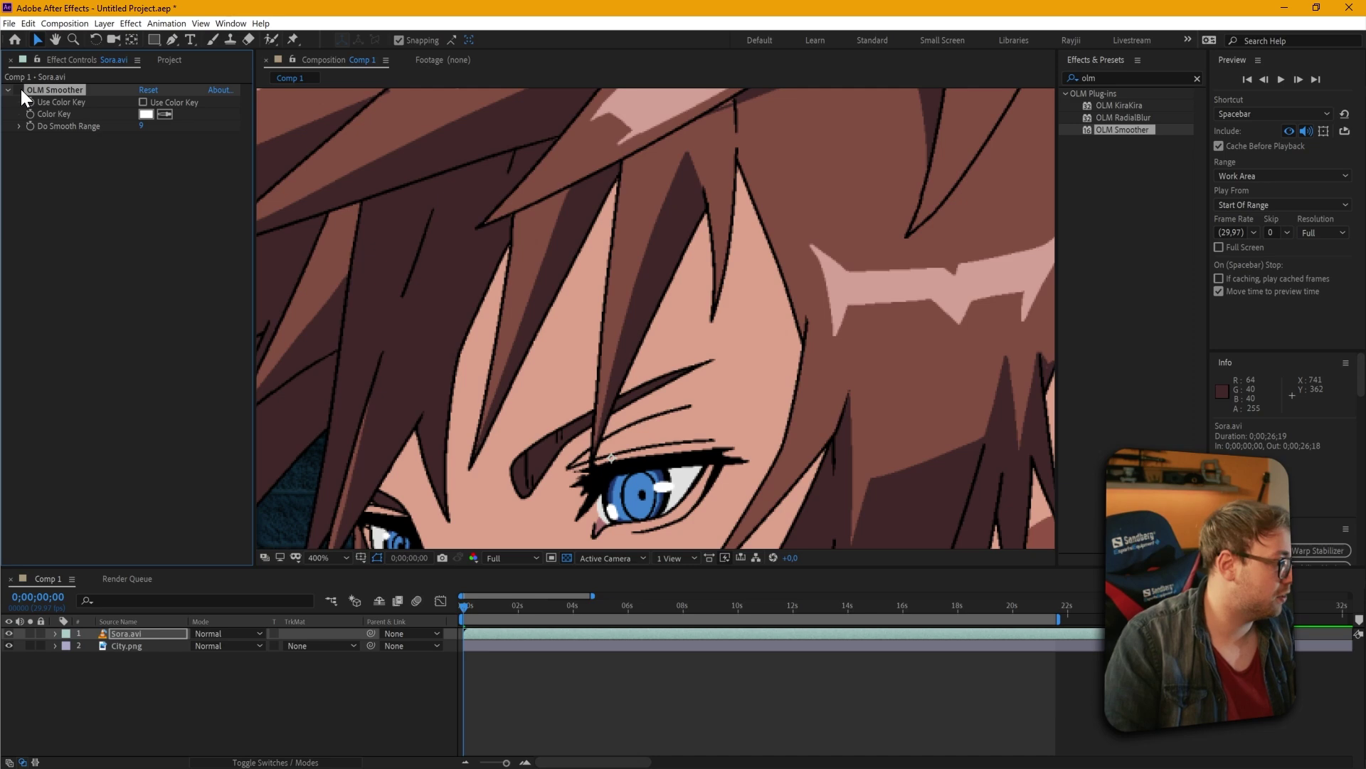
Zoom the view back out to the full frame and deselect the effect
scroll(509, 245, "down", 4)
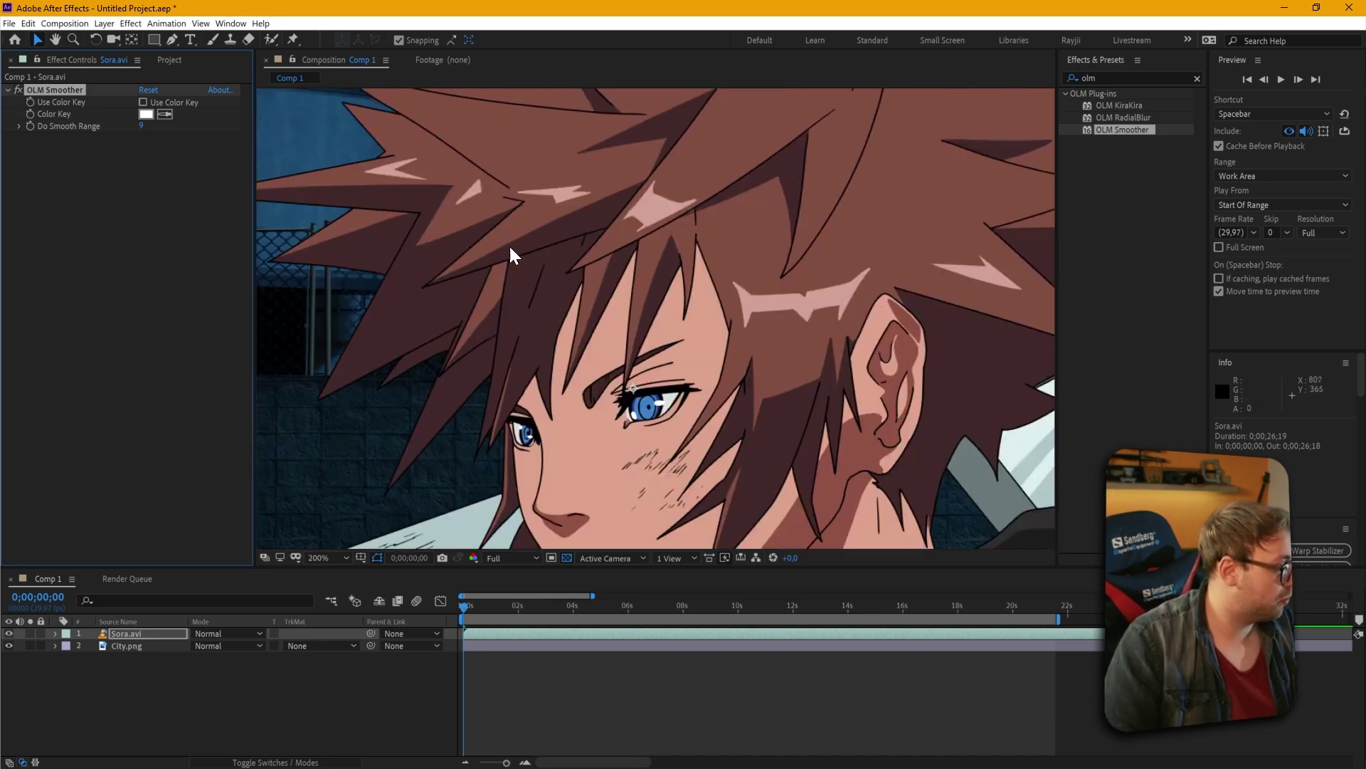
key("h")
left_click_drag(505, 330, 509, 296)
key("v")
left_click(84, 178)
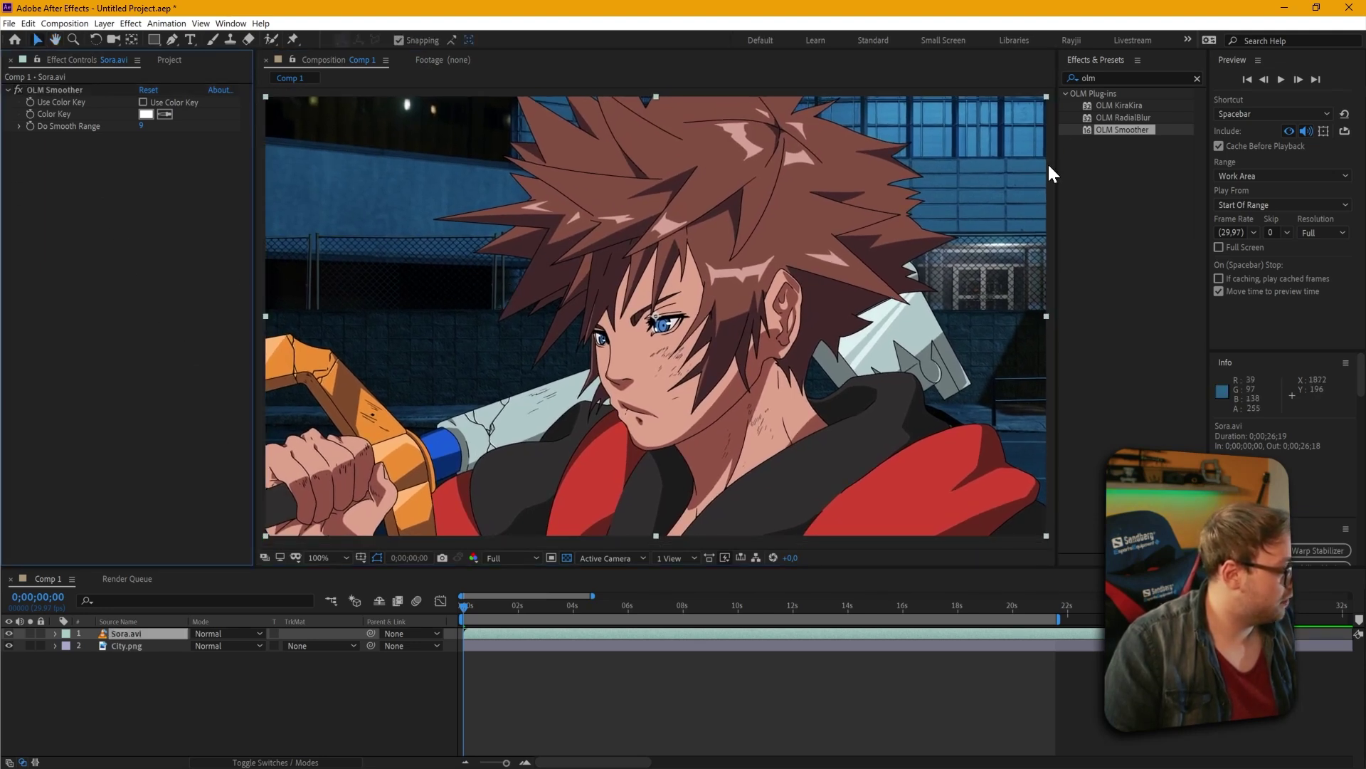
left_click(1092, 77)
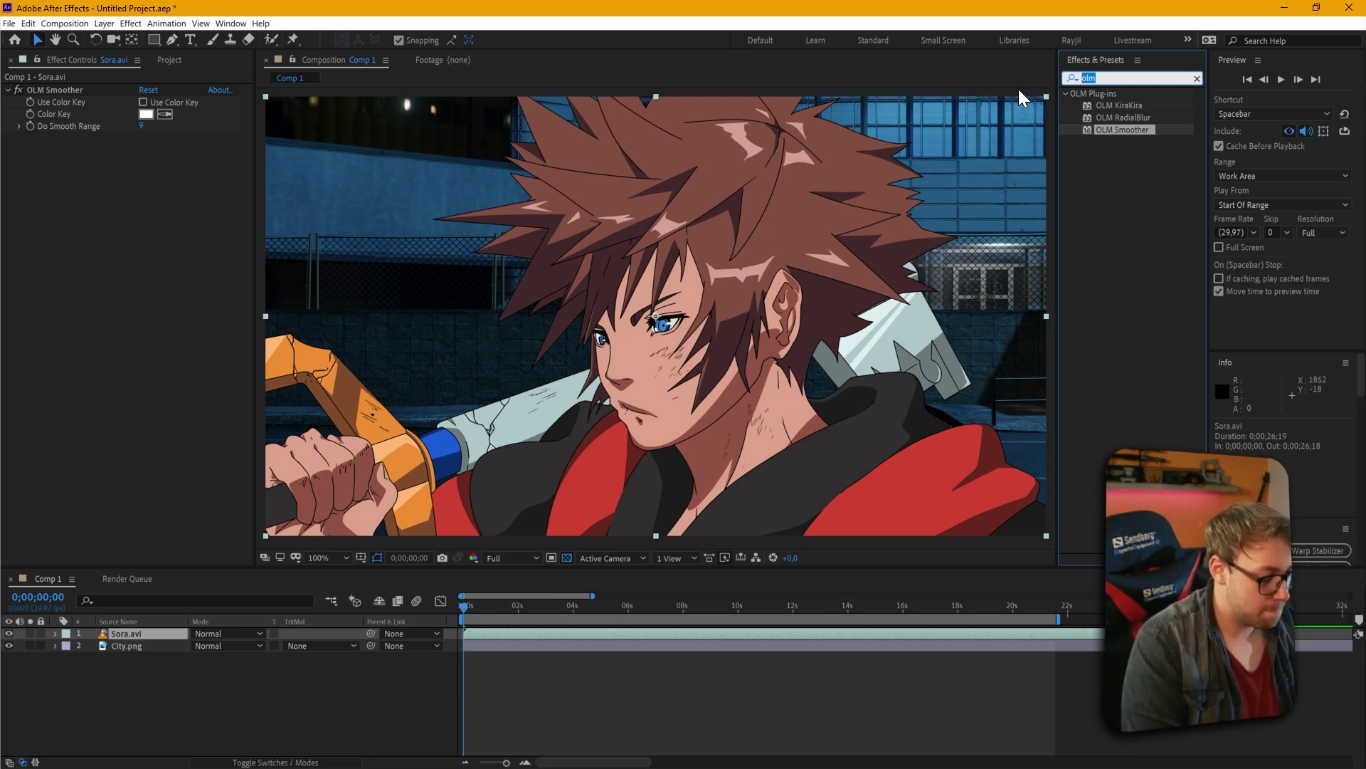
Apply Curves to Sora.avi and bend the RGB curve to lift the tones
type("cur")
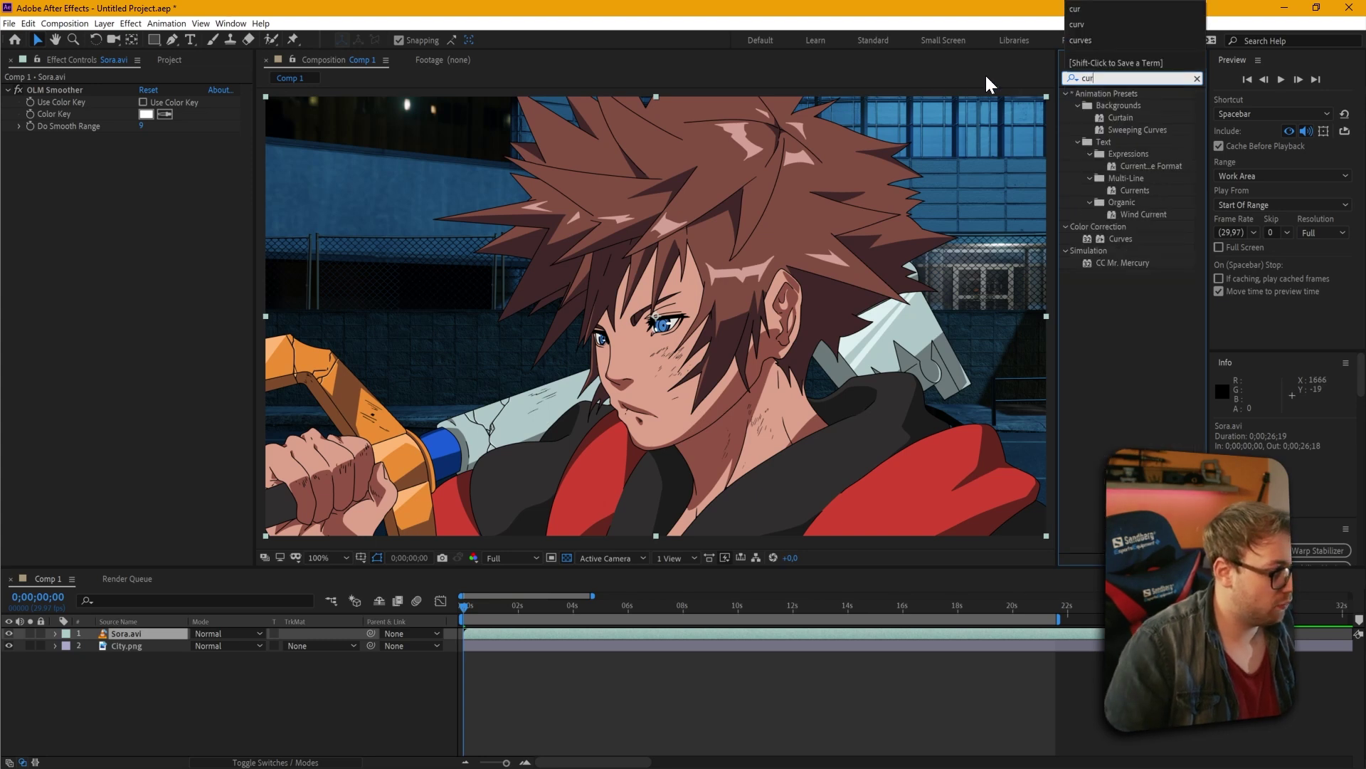
double_click(1123, 238)
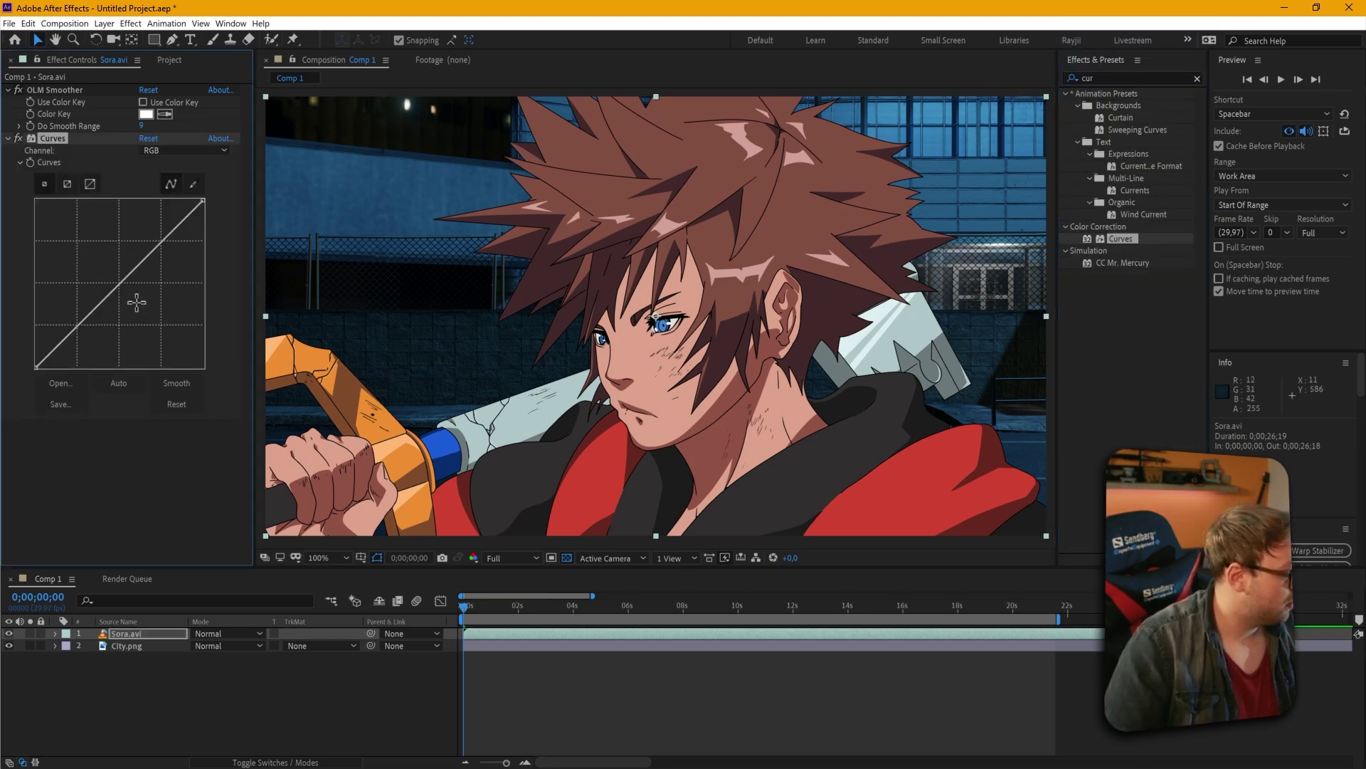
left_click_drag(124, 283, 135, 285)
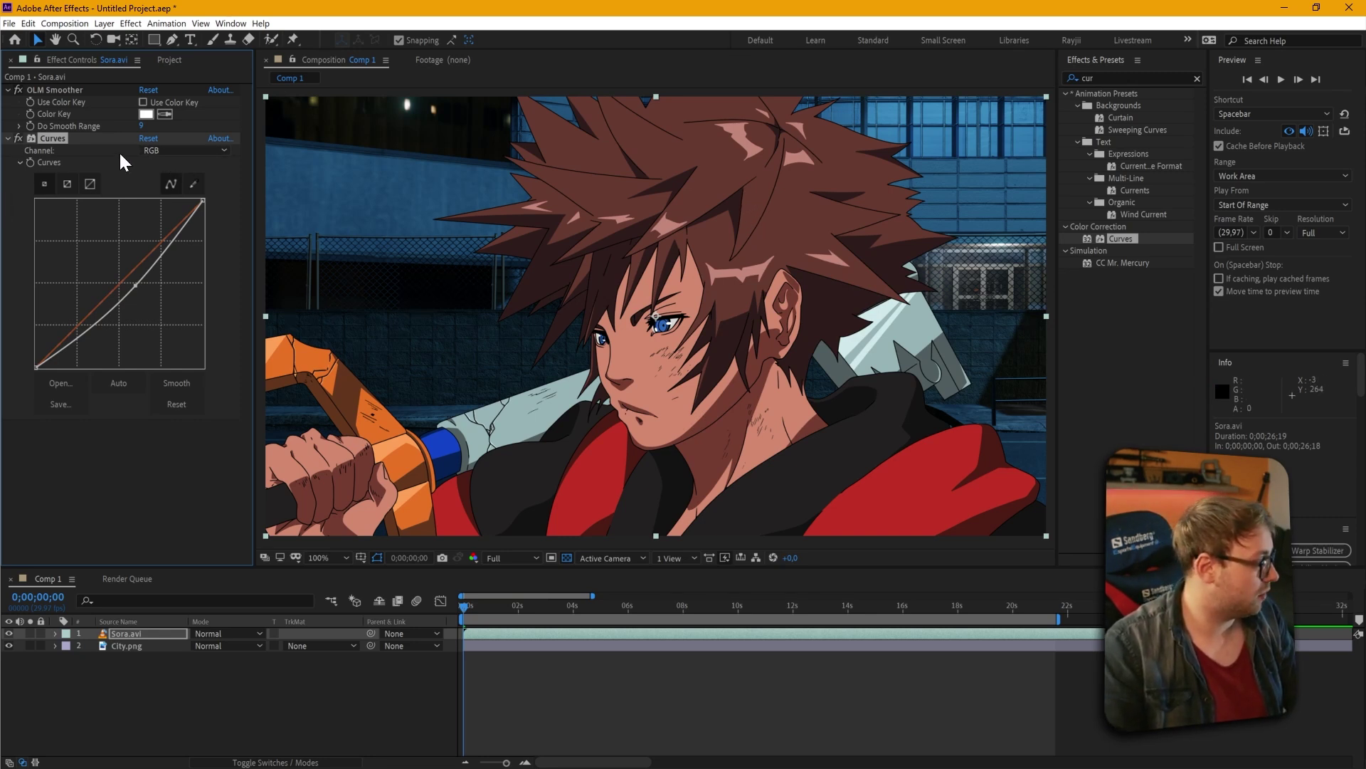
Switch the Curves channel to Red and bend the red curve slightly down
left_click(178, 149)
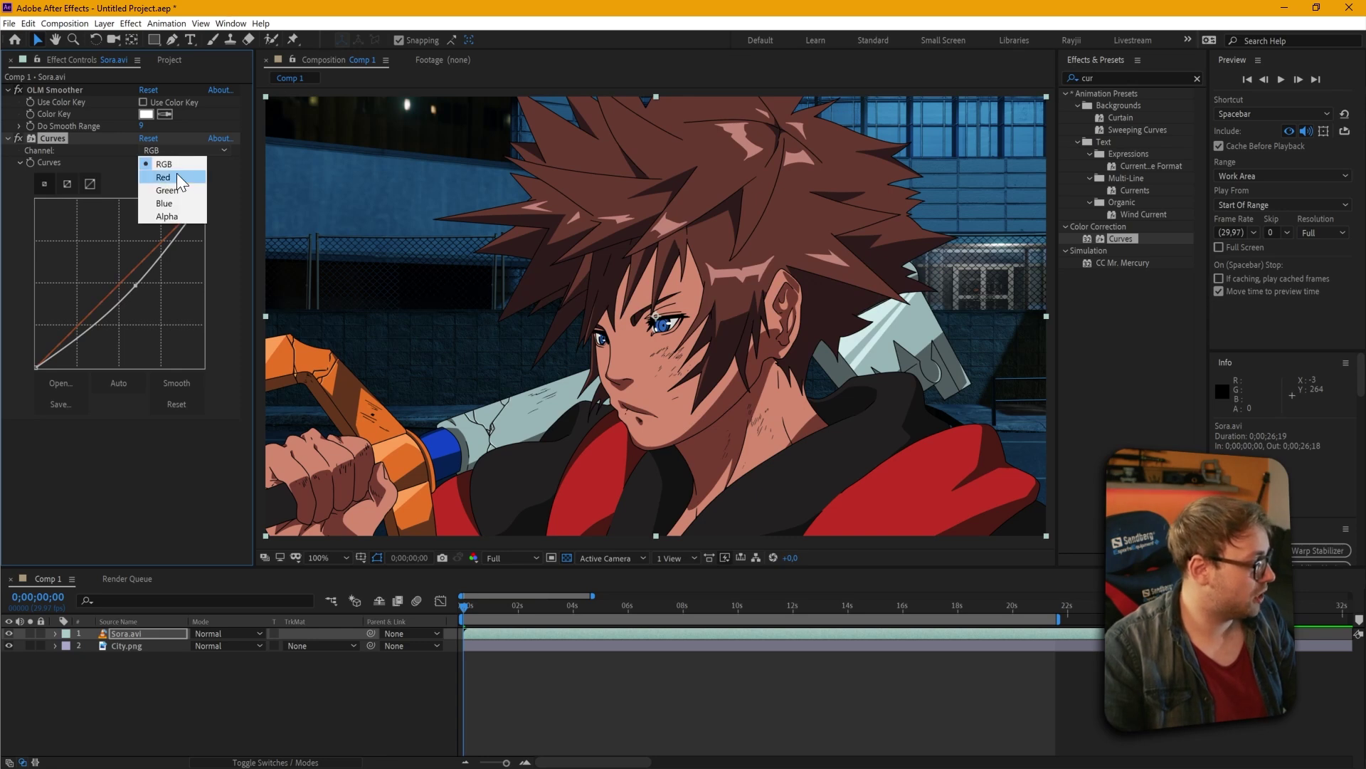
left_click(178, 177)
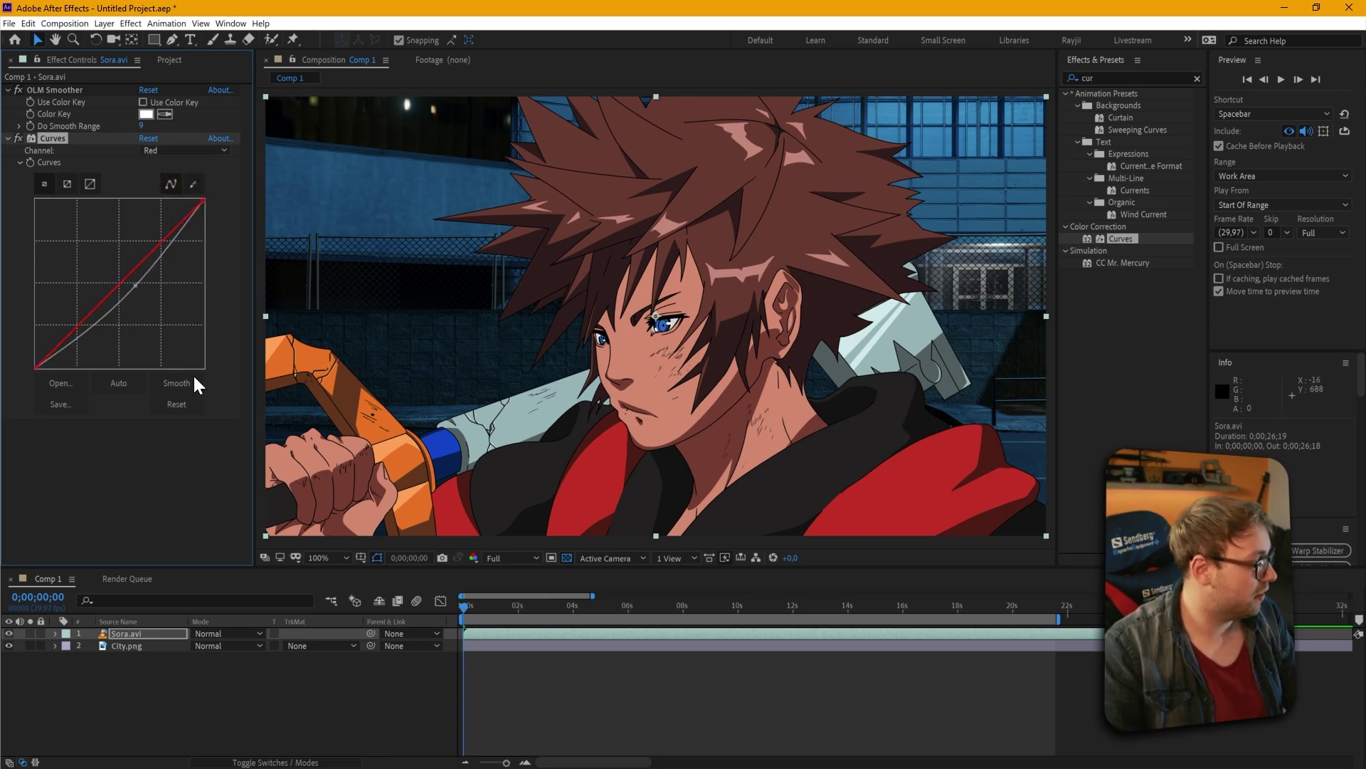
left_click_drag(120, 280, 130, 285)
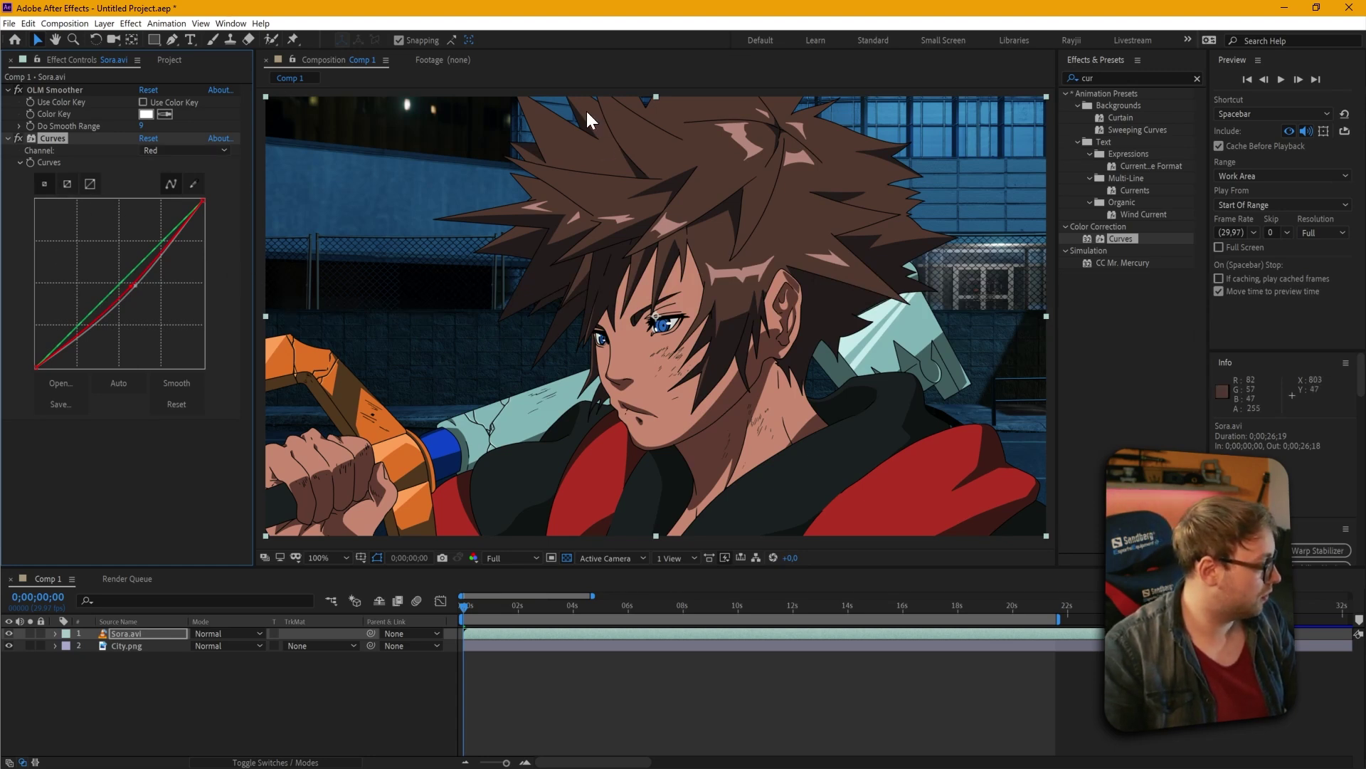
left_click(133, 472)
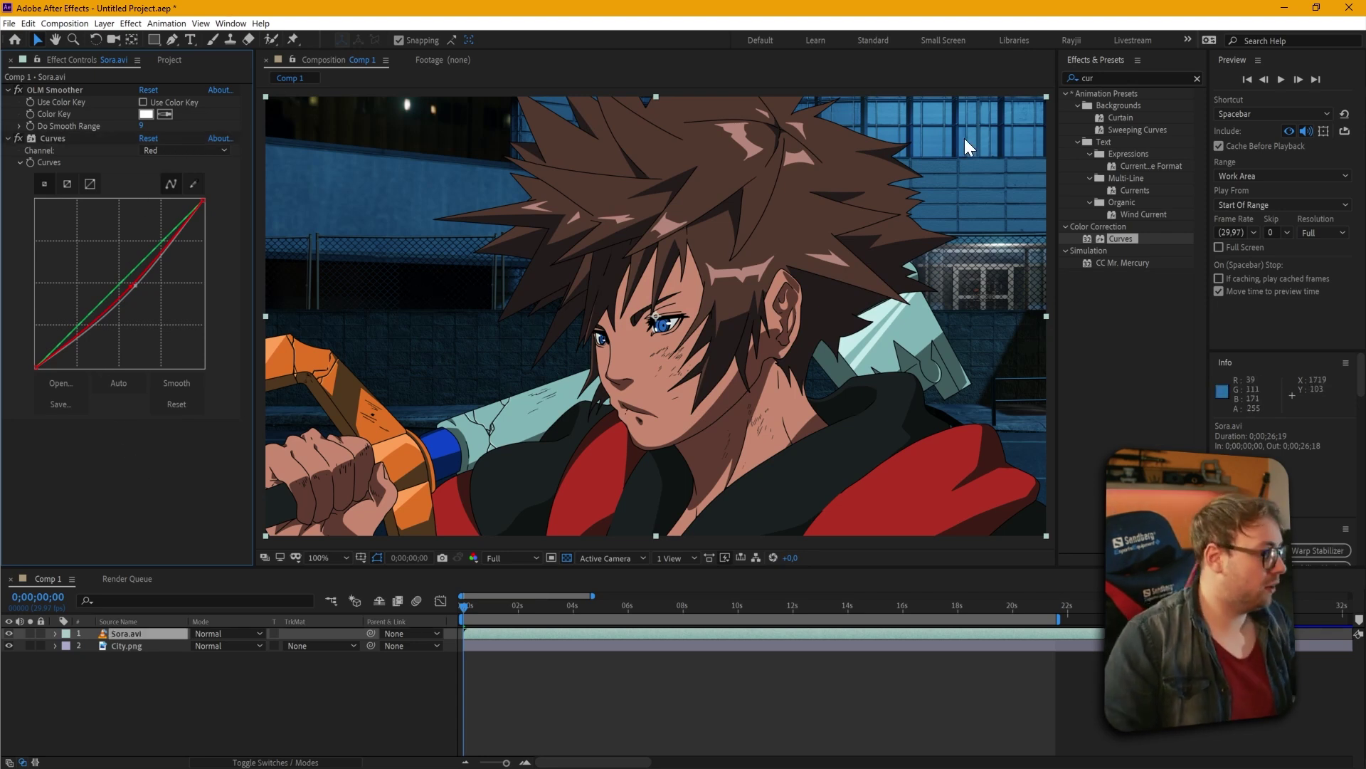
left_click(1108, 77)
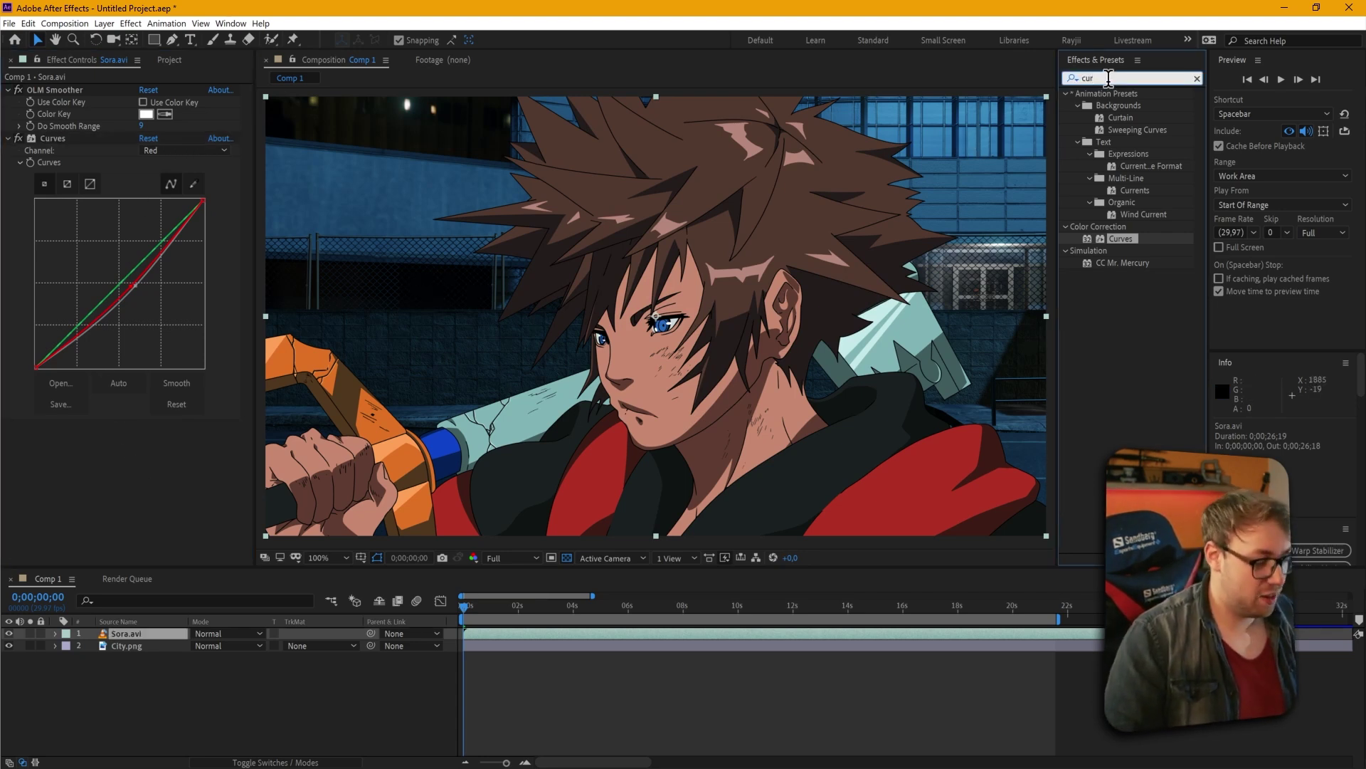
Apply Brightness & Contrast to Sora.avi and lower Brightness to -16
key("BackSpace")
key("BackSpace")
key("BackSpace")
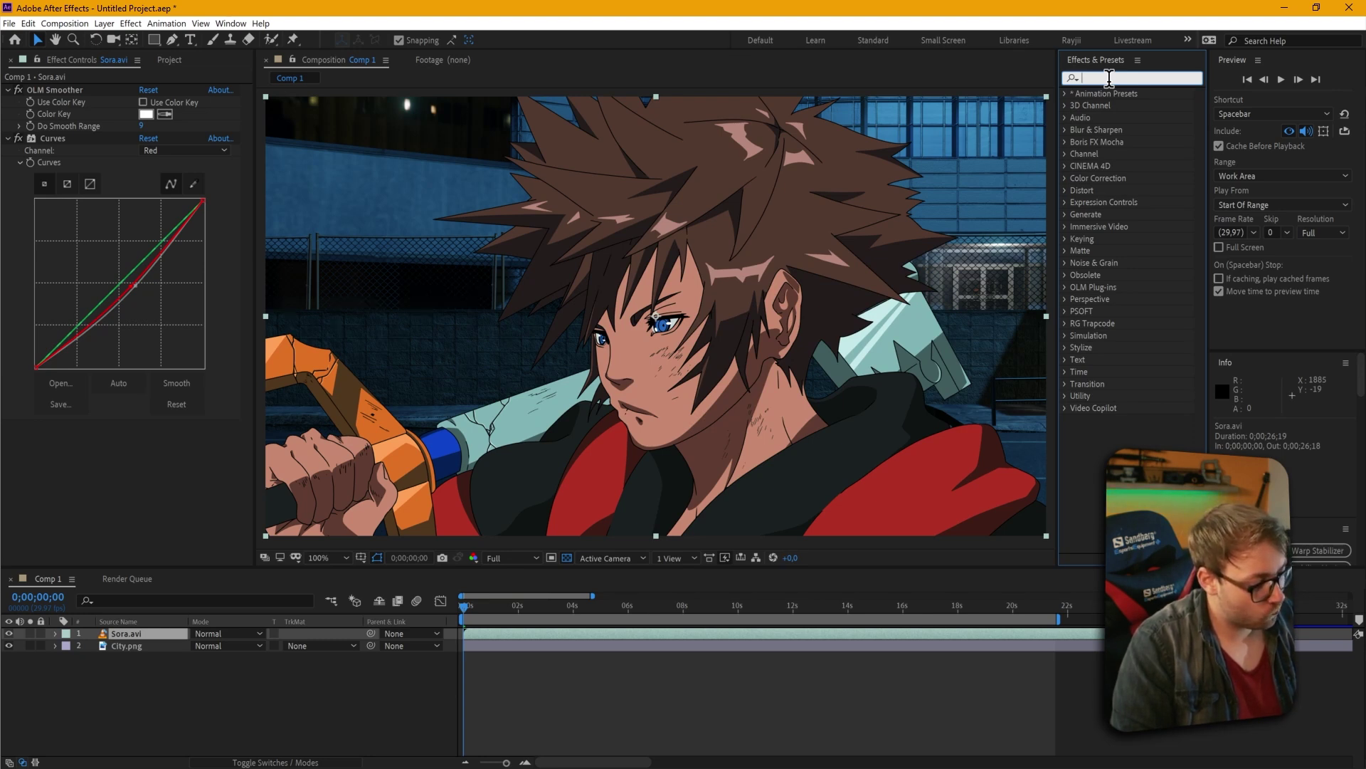
type("bri")
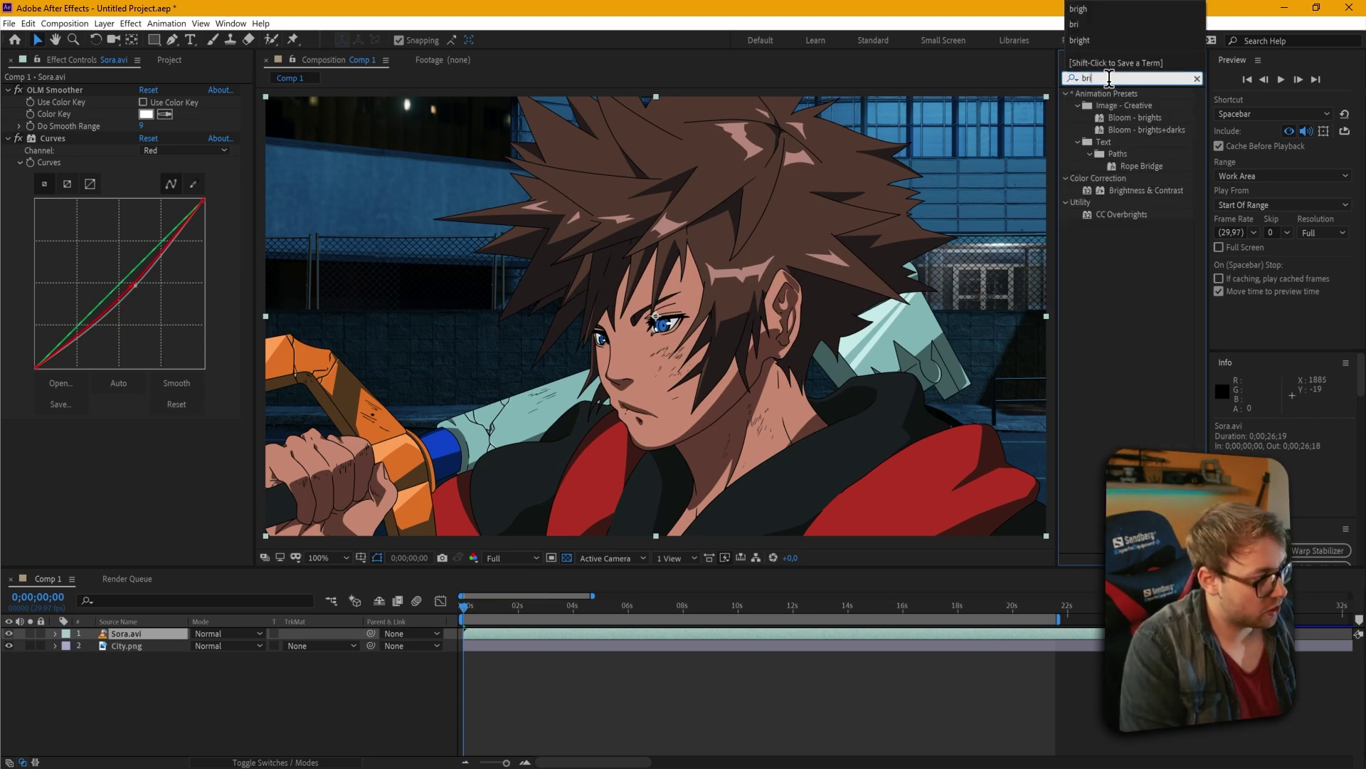
double_click(1129, 189)
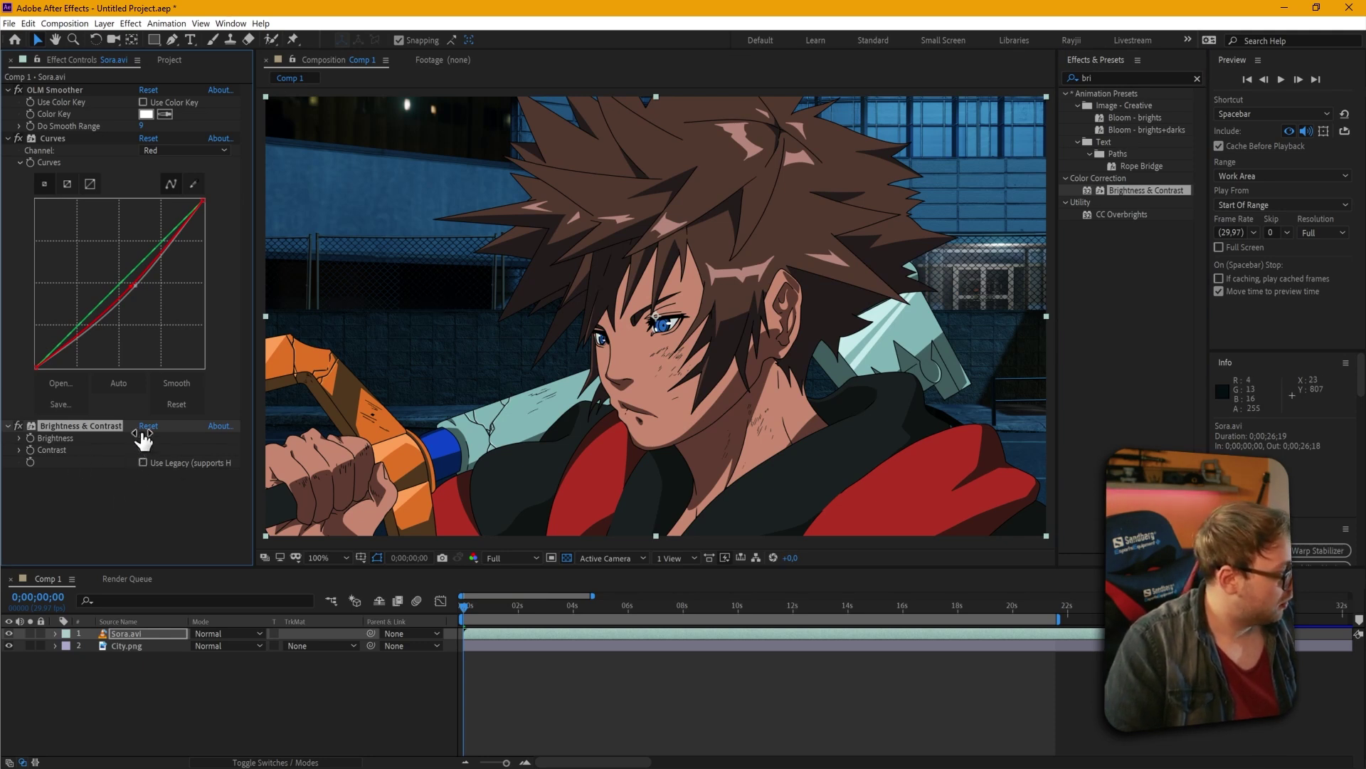
mouse_move(139, 436)
left_mouse_down()
mouse_move(102, 436)
mouse_move(132, 437)
left_mouse_up()
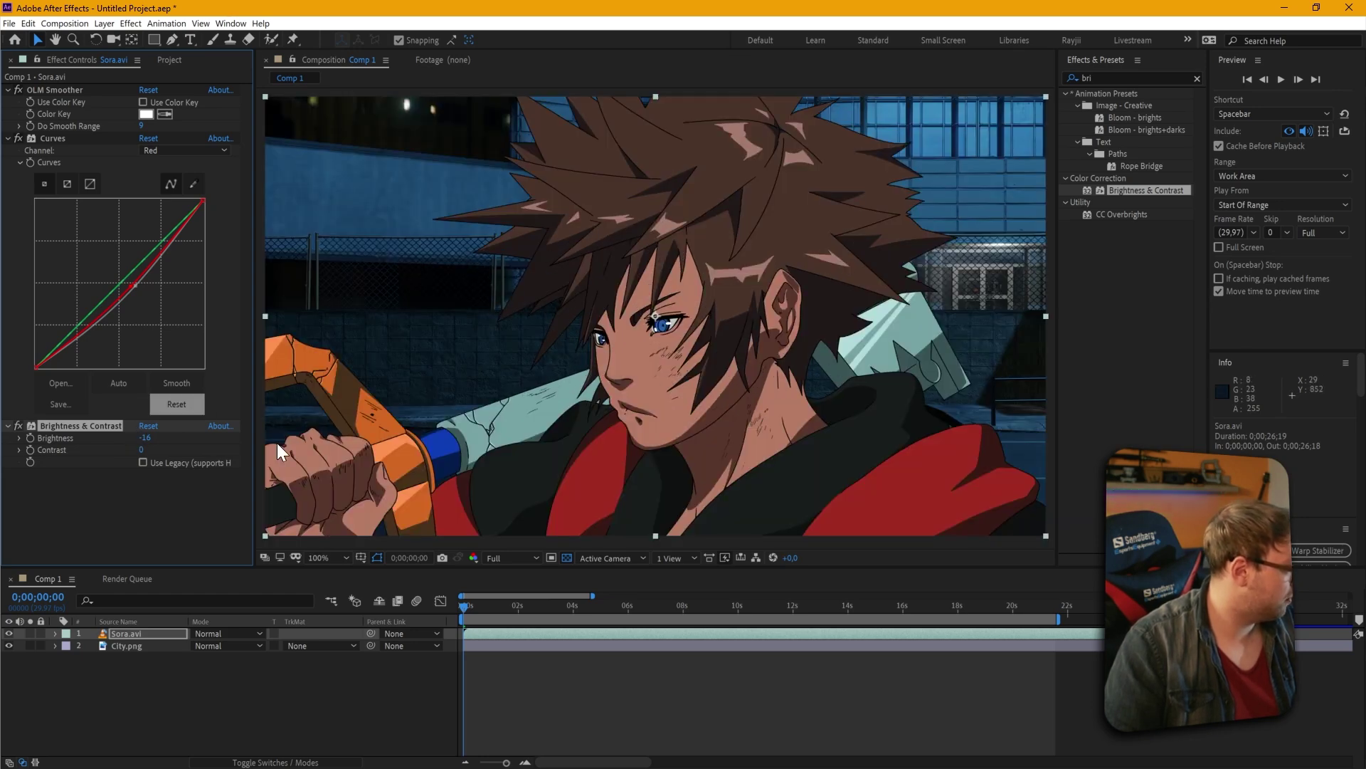
left_click(134, 517)
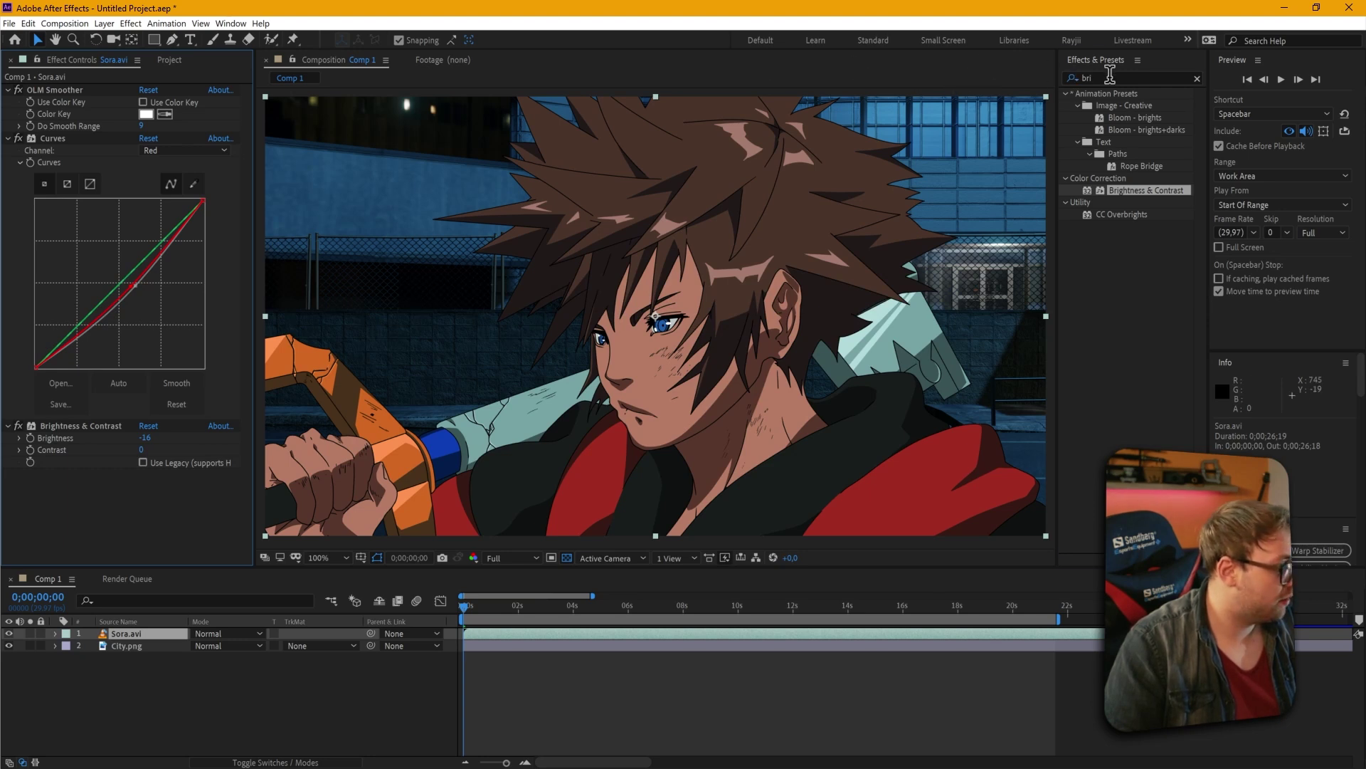
left_click(1082, 79)
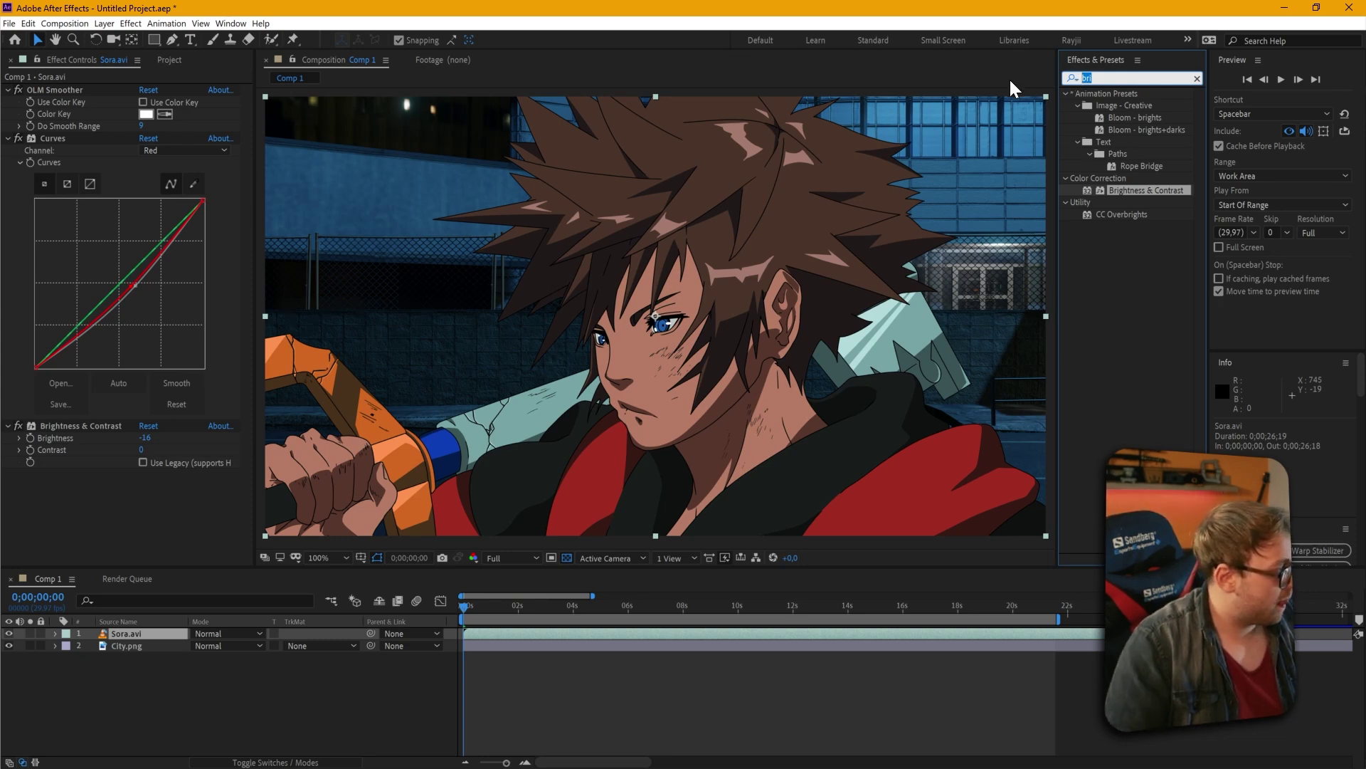
Raise the Blue channel curve and lower the Red channel curve in Curves
left_click(155, 151)
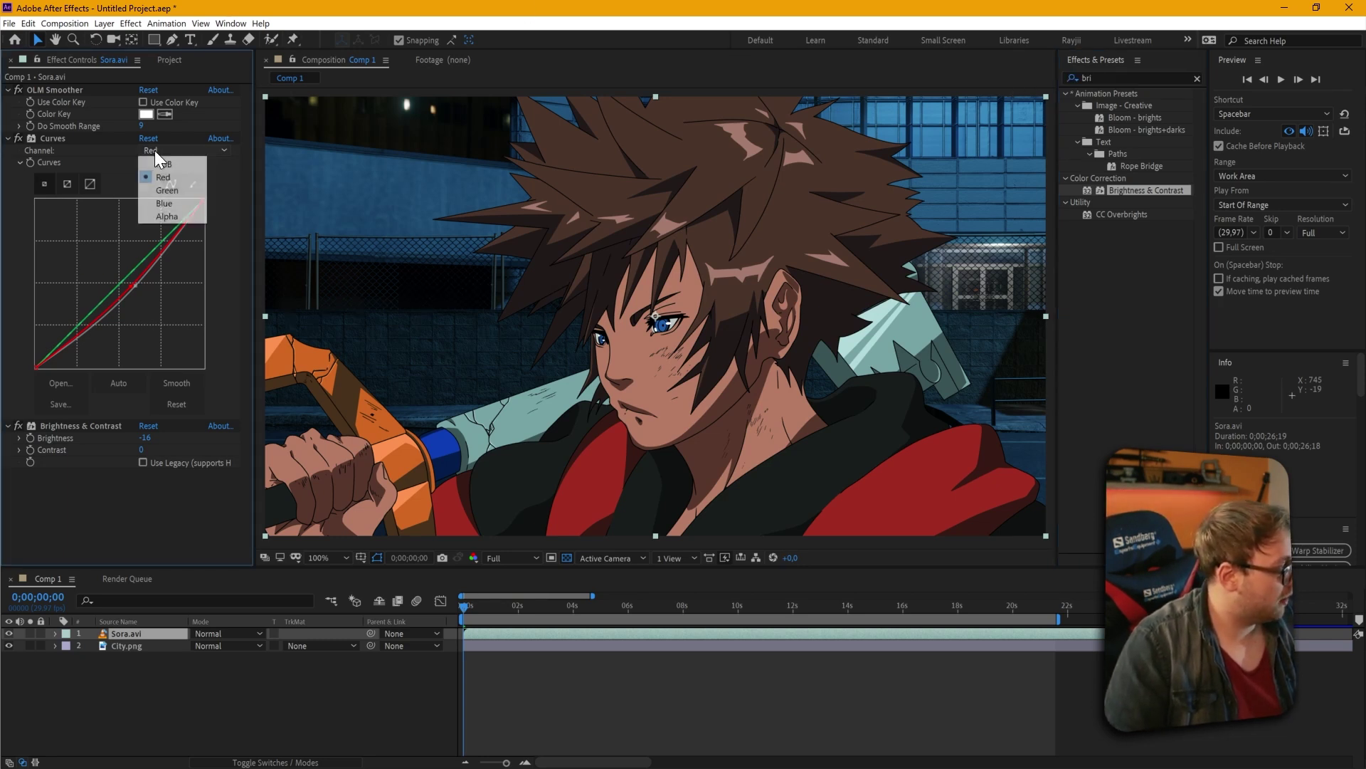
left_click(178, 202)
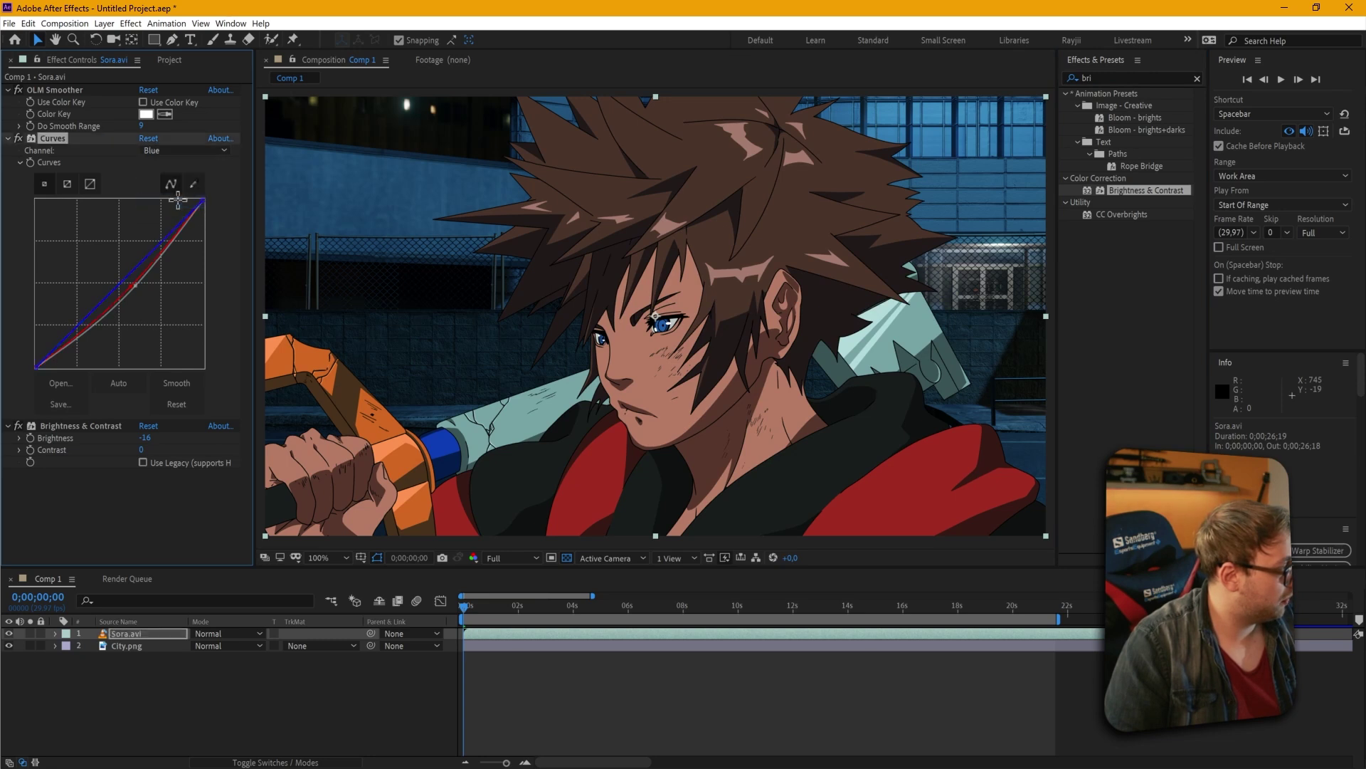
left_click_drag(126, 283, 112, 283)
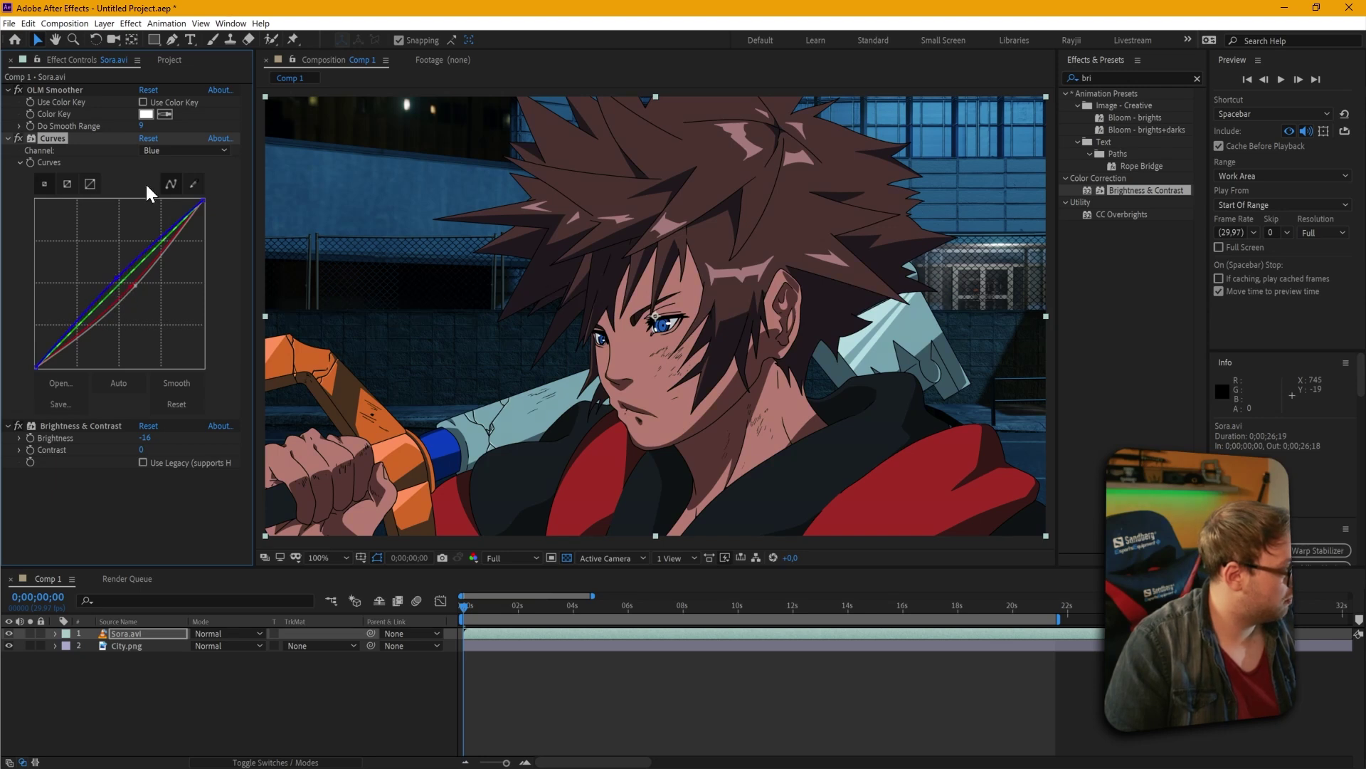
left_click(149, 150)
left_click(152, 178)
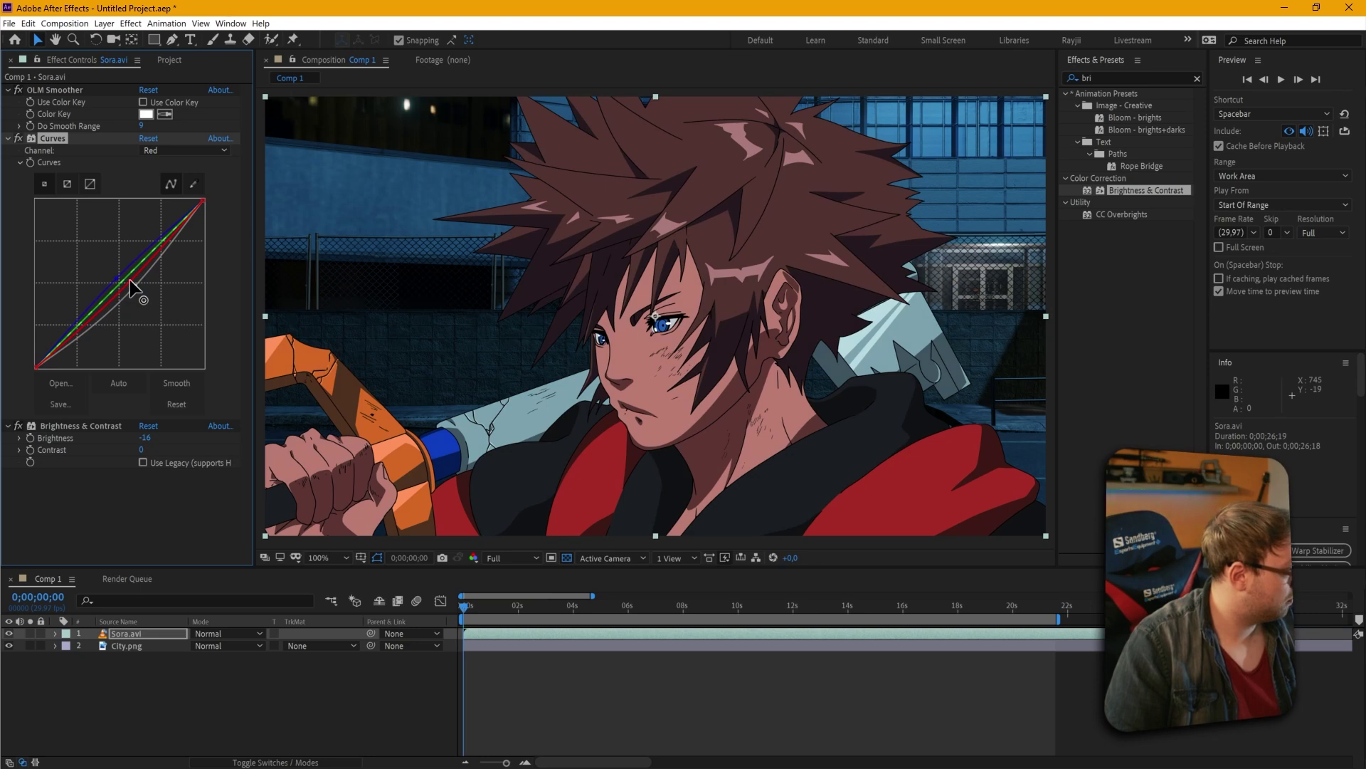
left_click_drag(129, 279, 137, 282)
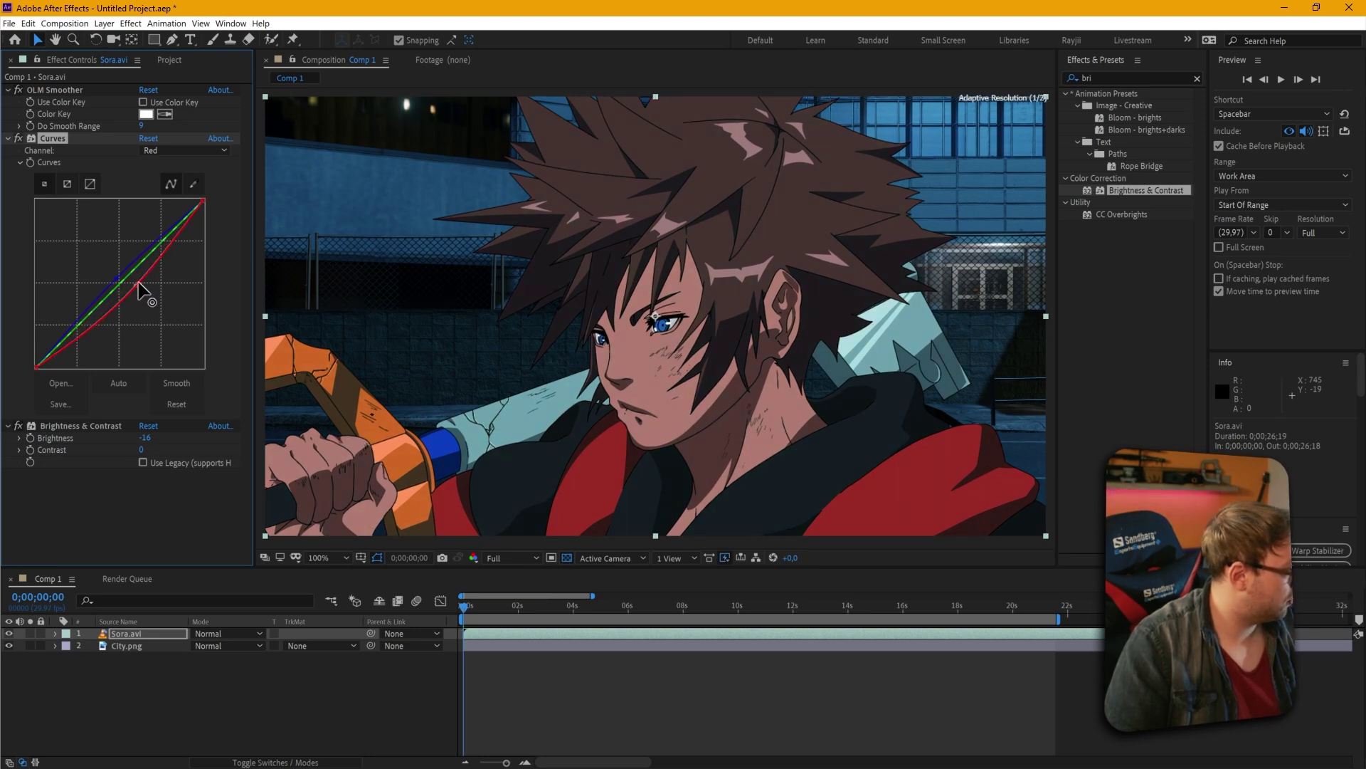
Lower the RGB curve slightly to darken, then pull the Red curve further down
left_click(149, 150)
left_click(162, 163)
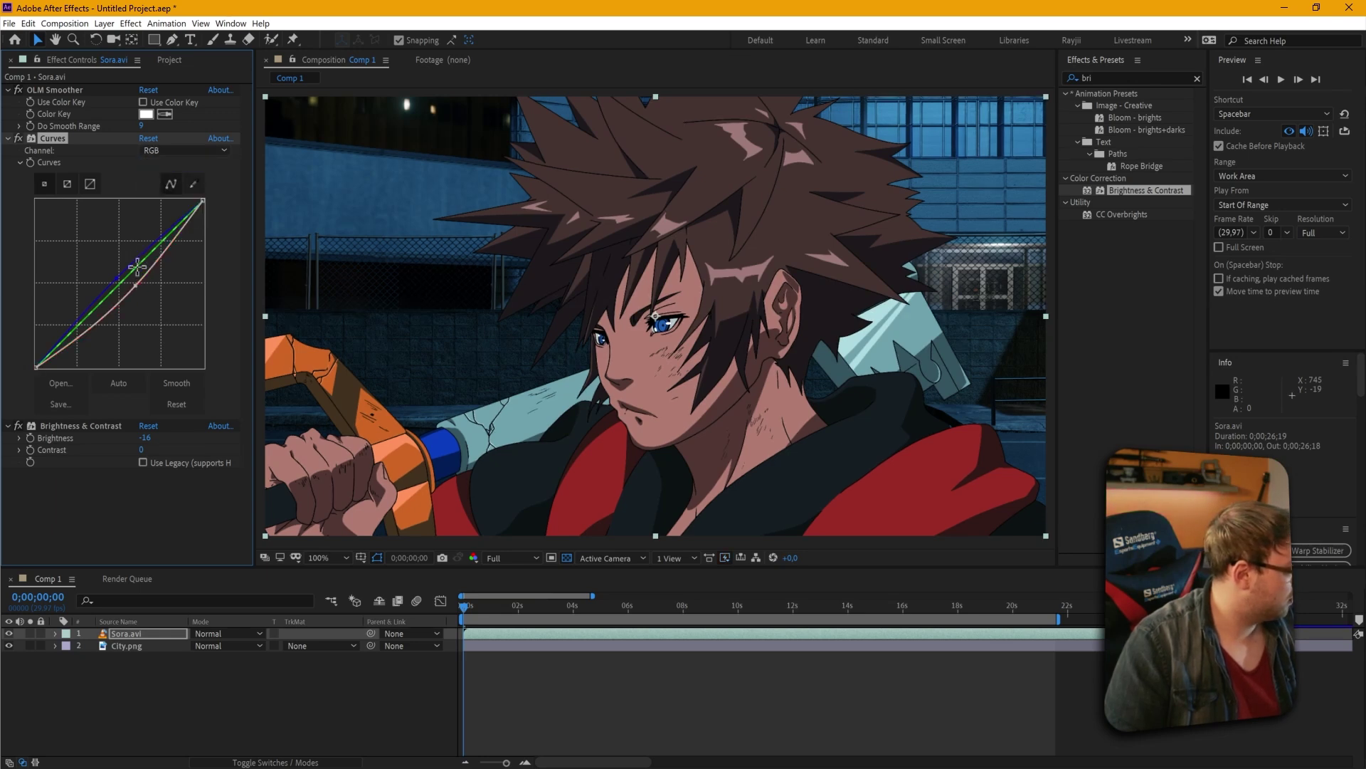
mouse_move(140, 283)
left_mouse_down()
mouse_move(138, 295)
mouse_move(145, 281)
left_mouse_up()
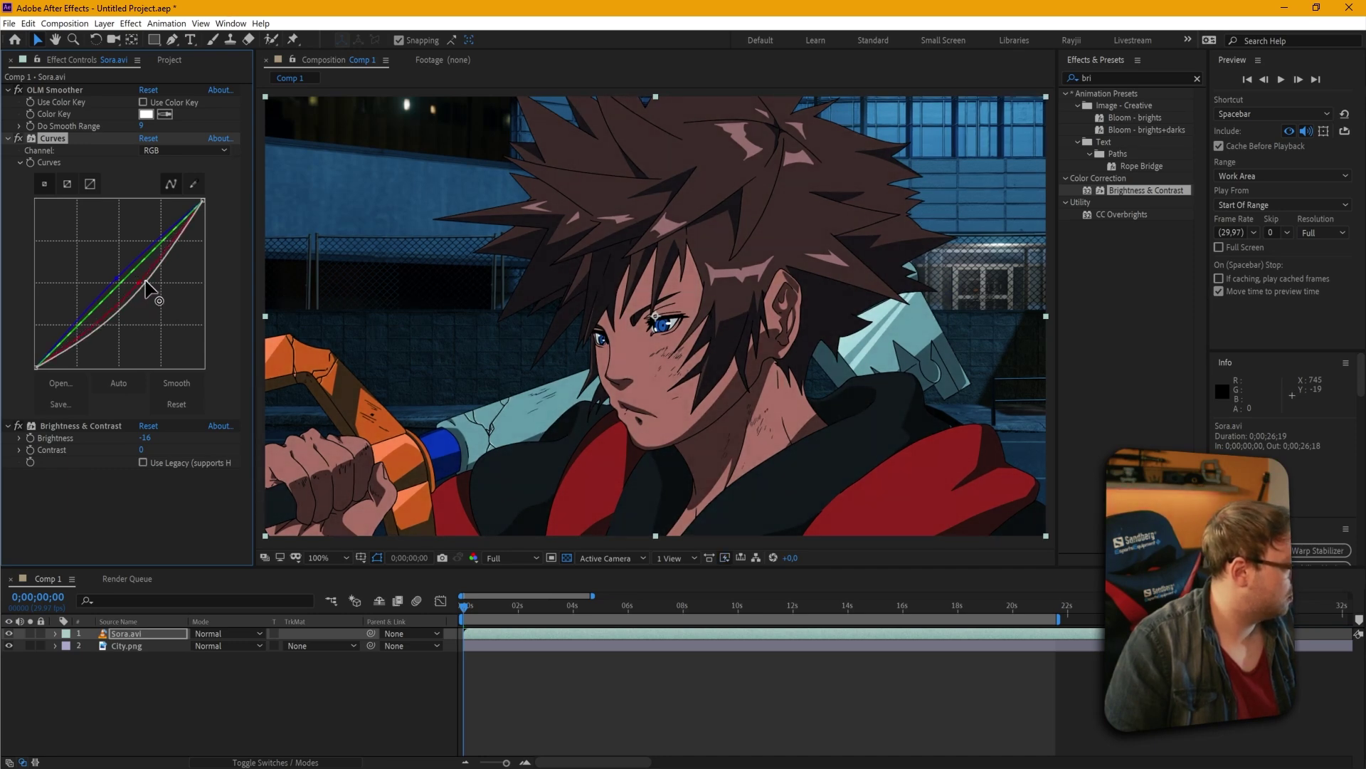
left_click(169, 153)
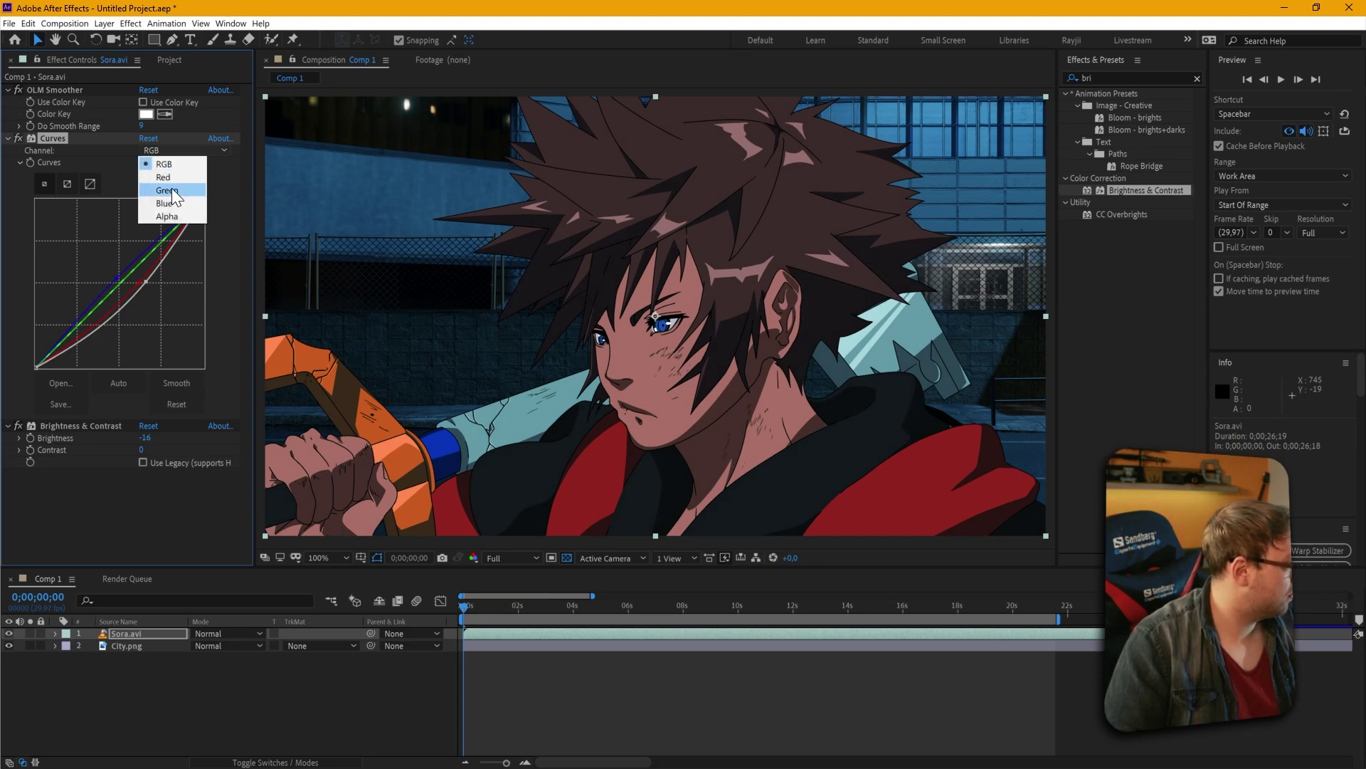
left_click(163, 177)
left_click_drag(142, 279, 141, 281)
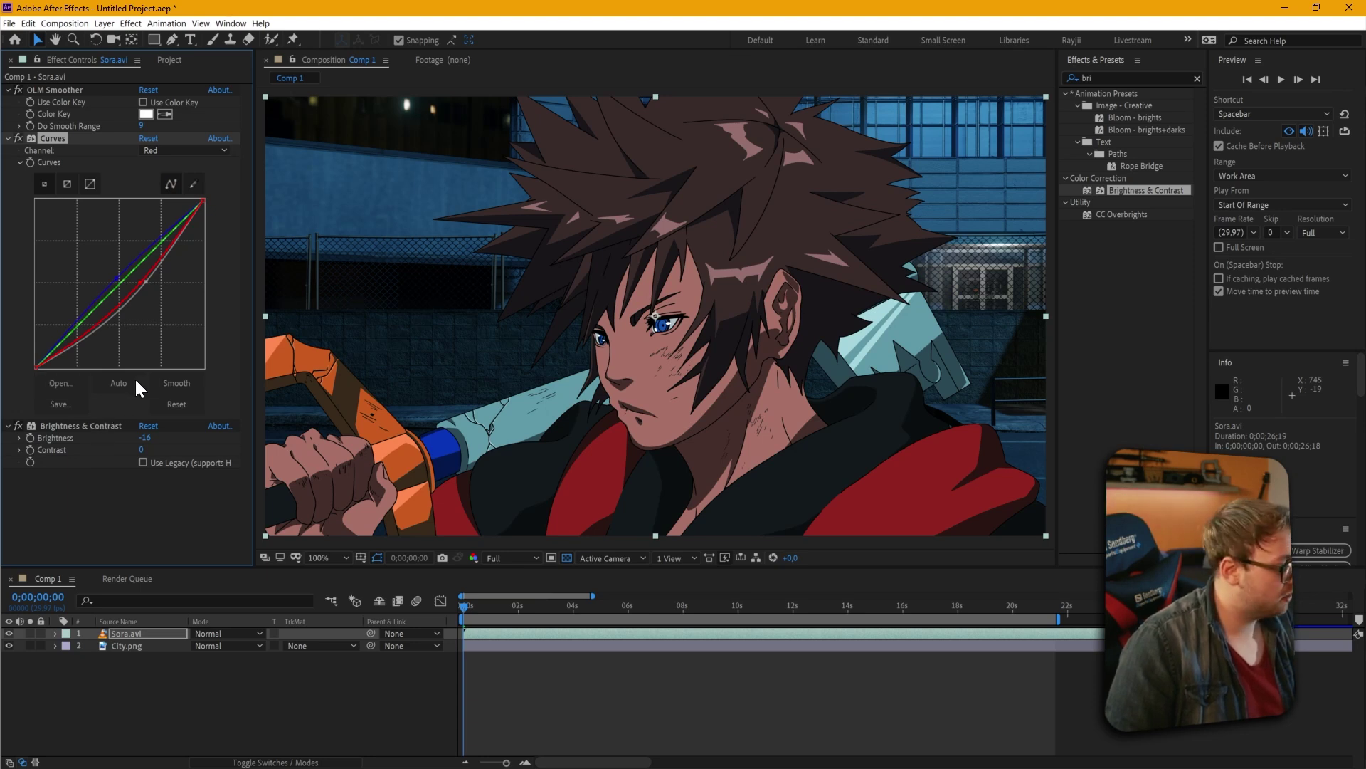
left_click(125, 631)
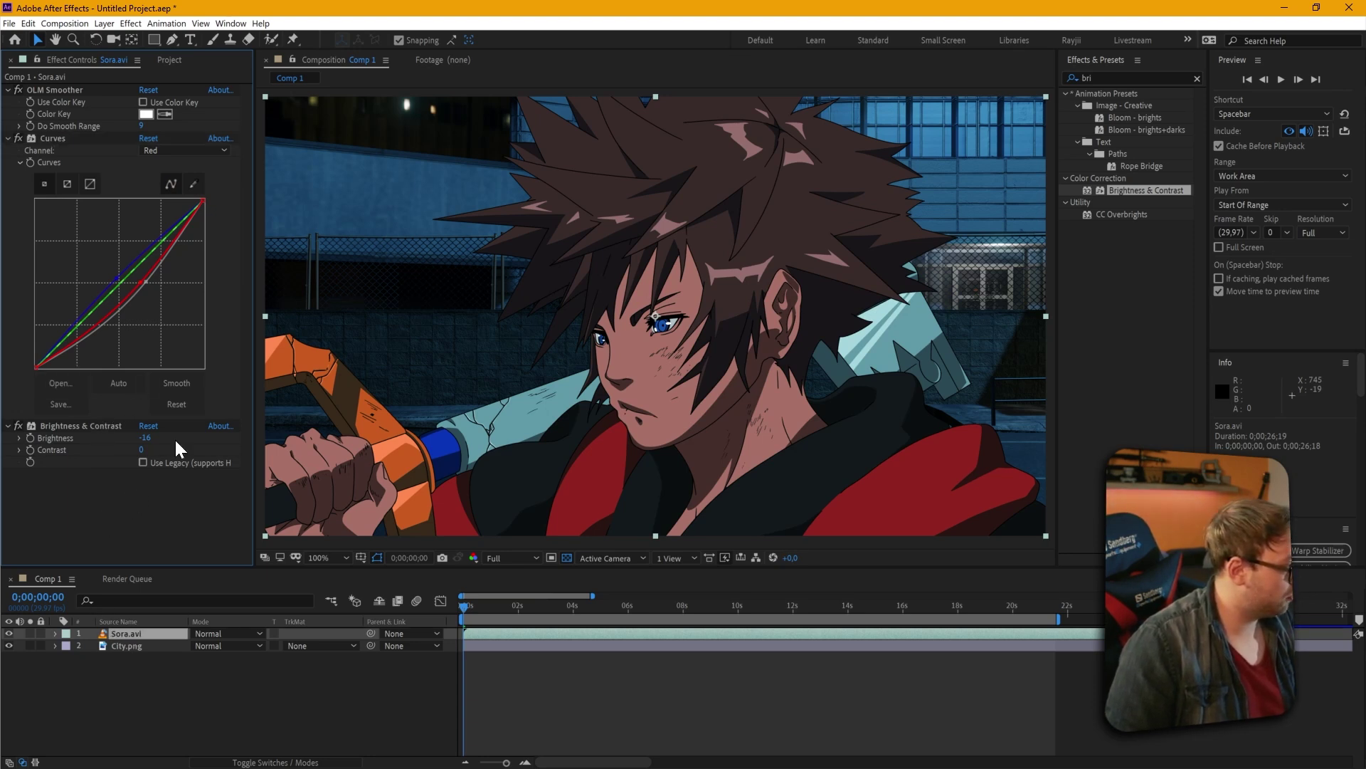
Collapse the three effects and duplicate the Sora.avi layer with Ctrl+D
left_click(9, 90)
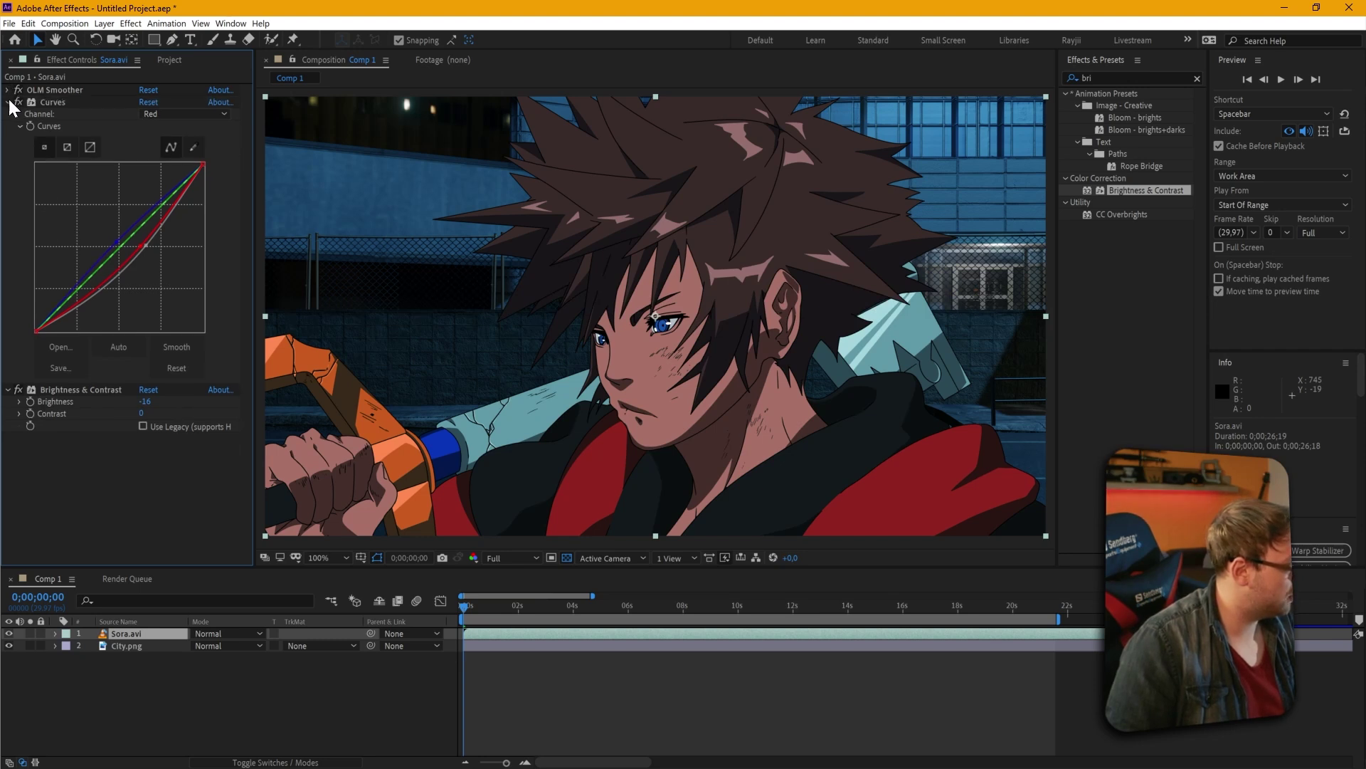
left_click(9, 102)
left_click(7, 115)
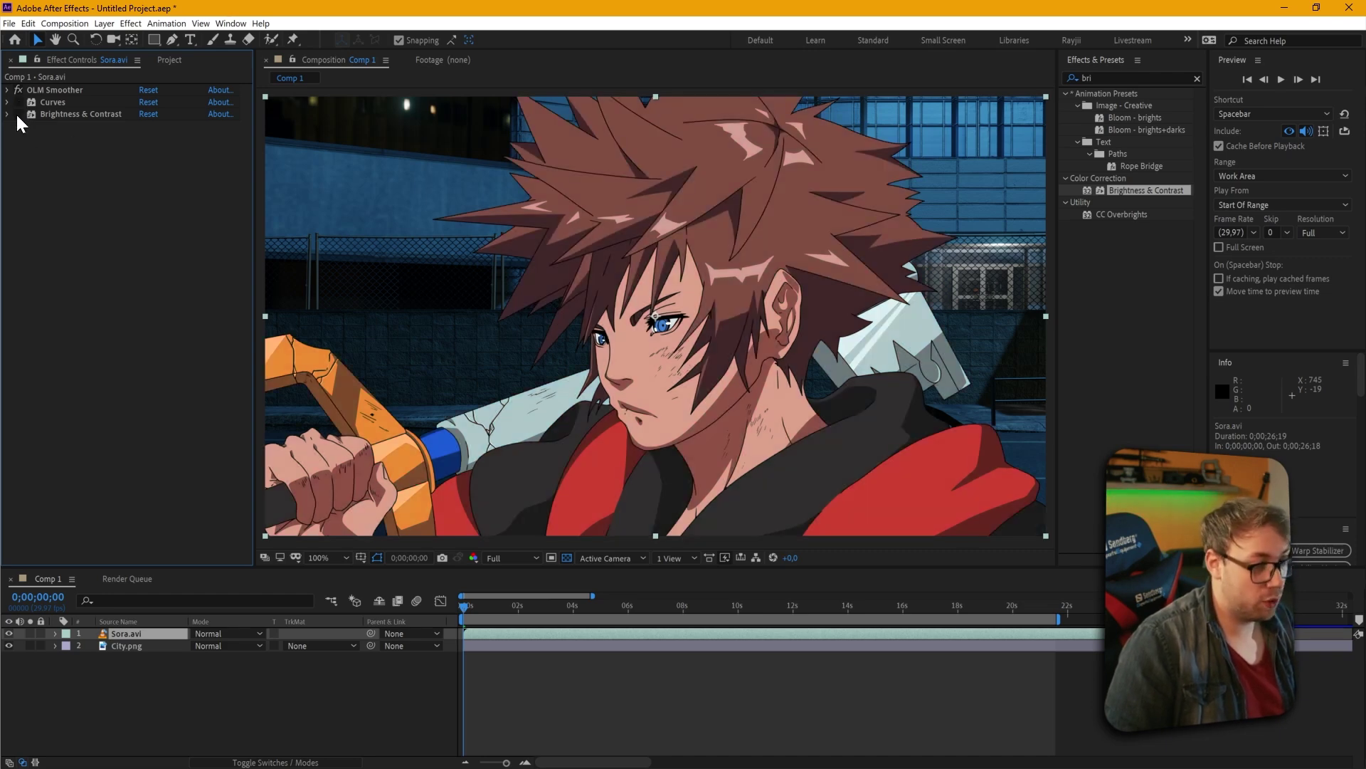
left_click(17, 103)
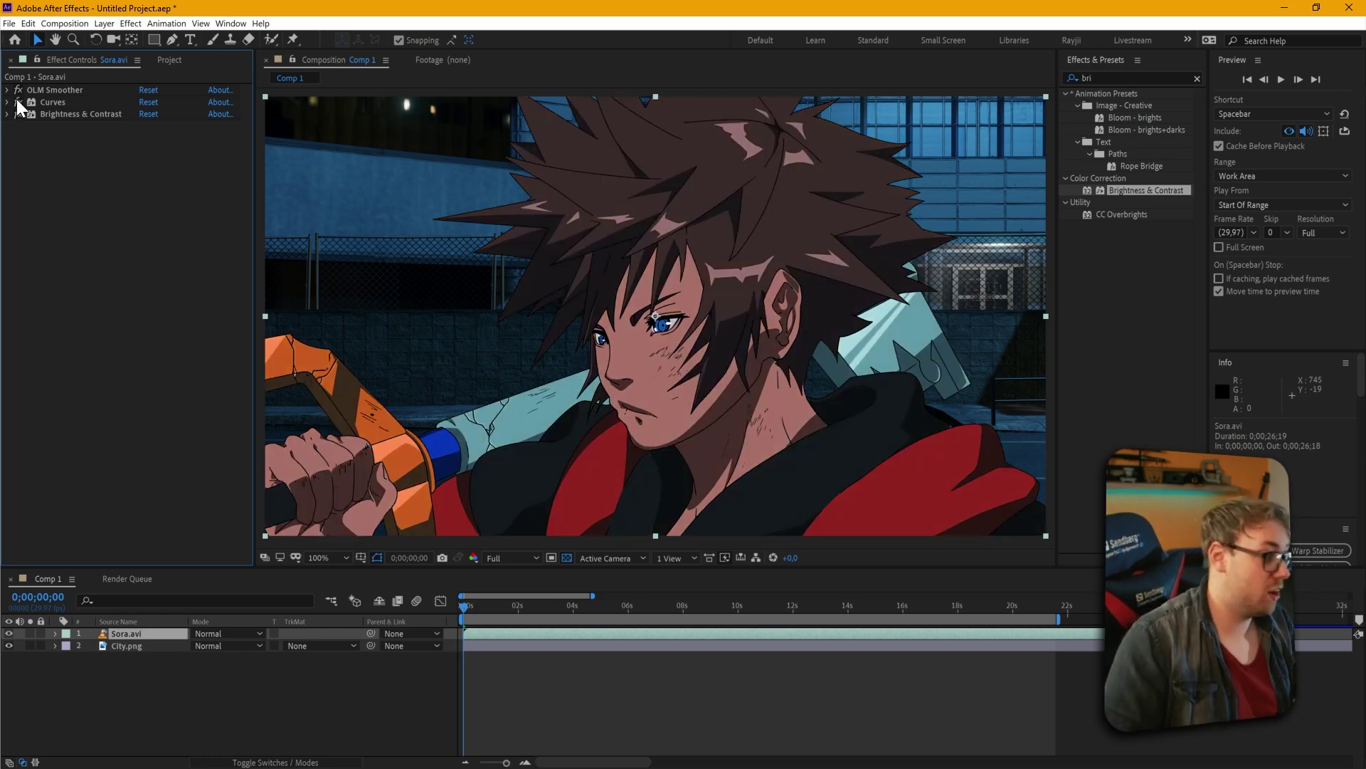
left_click(134, 635)
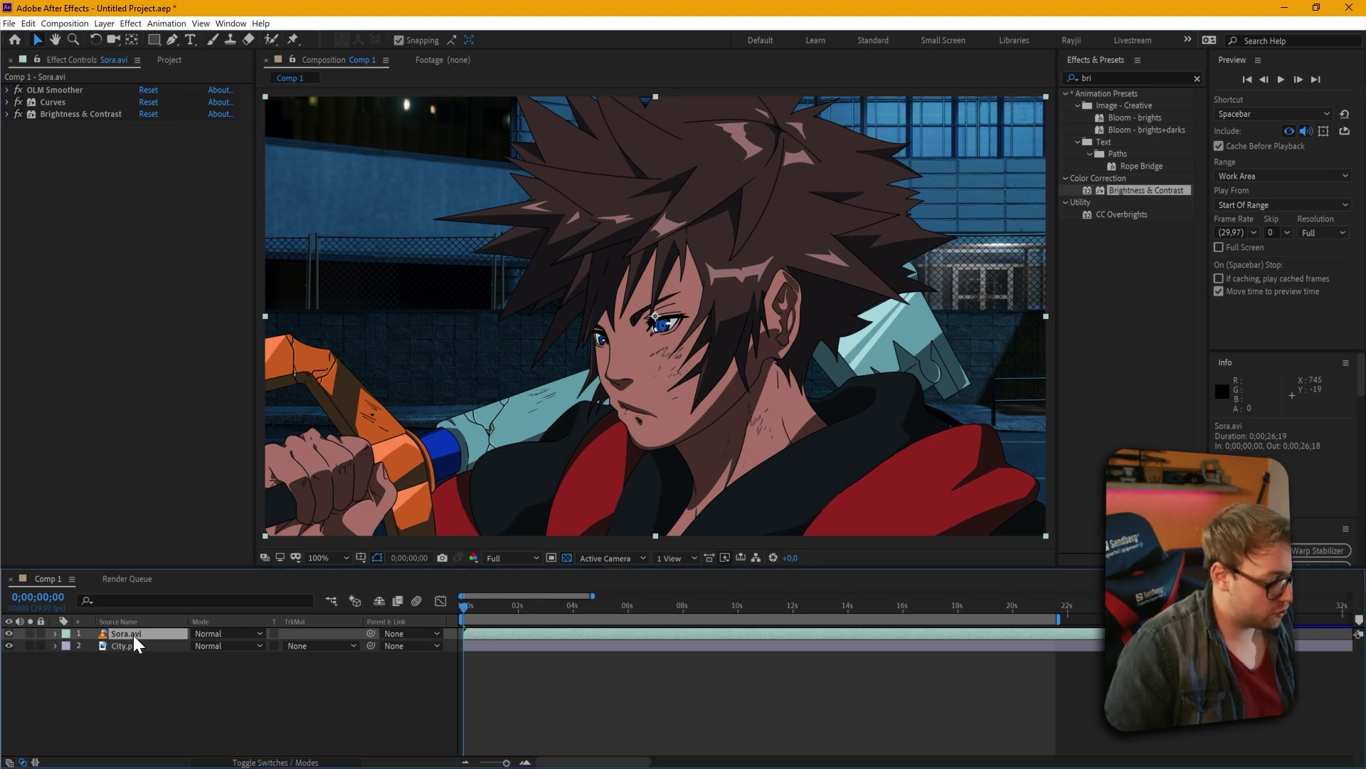
key("ctrl+d")
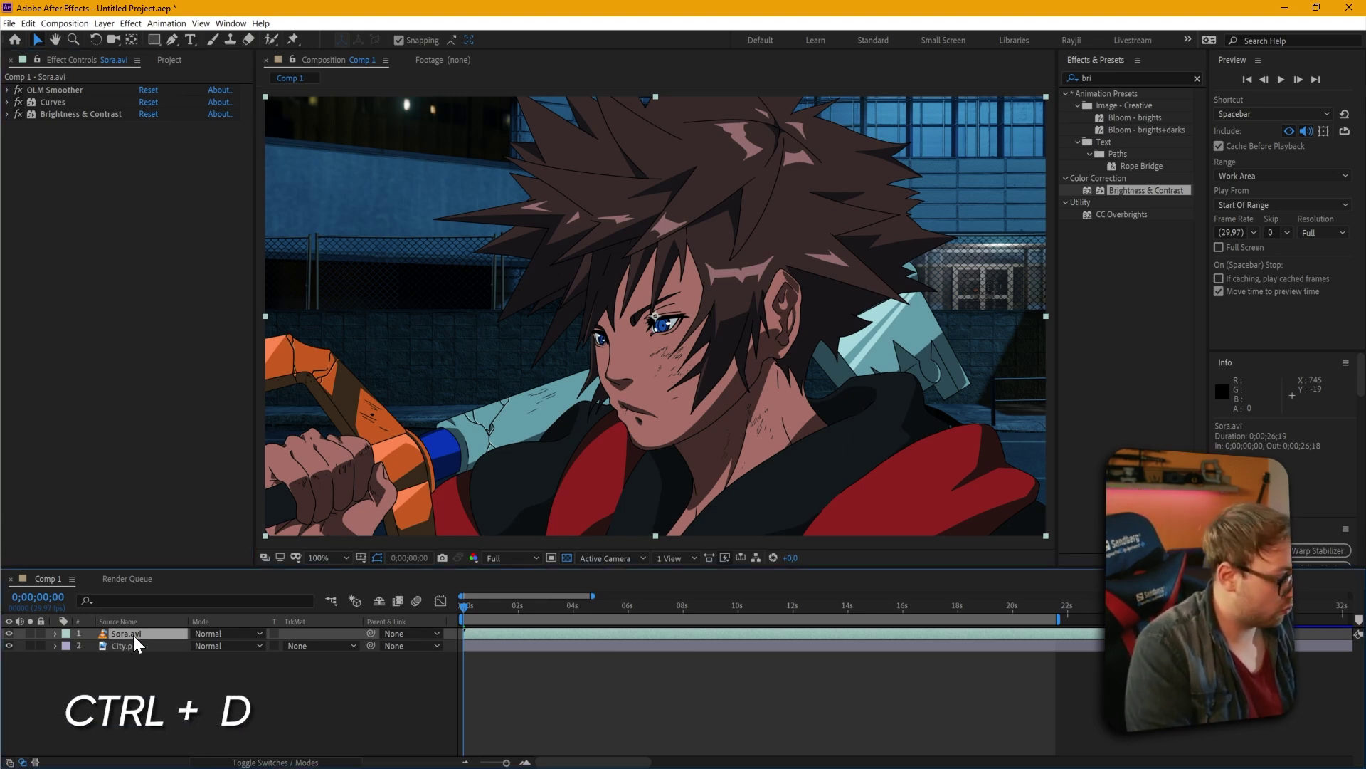
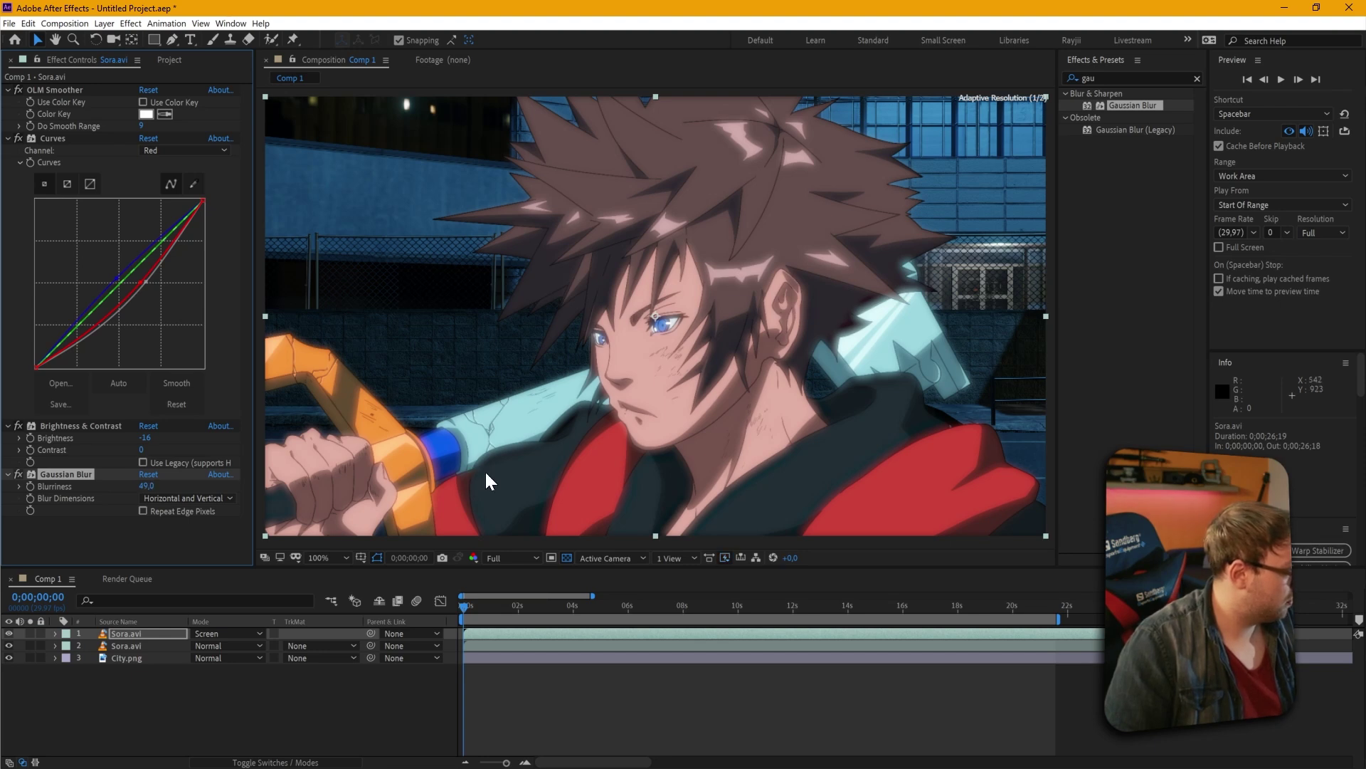
Set the top blurred Sora.avi layer's opacity to 20%
left_click(149, 631)
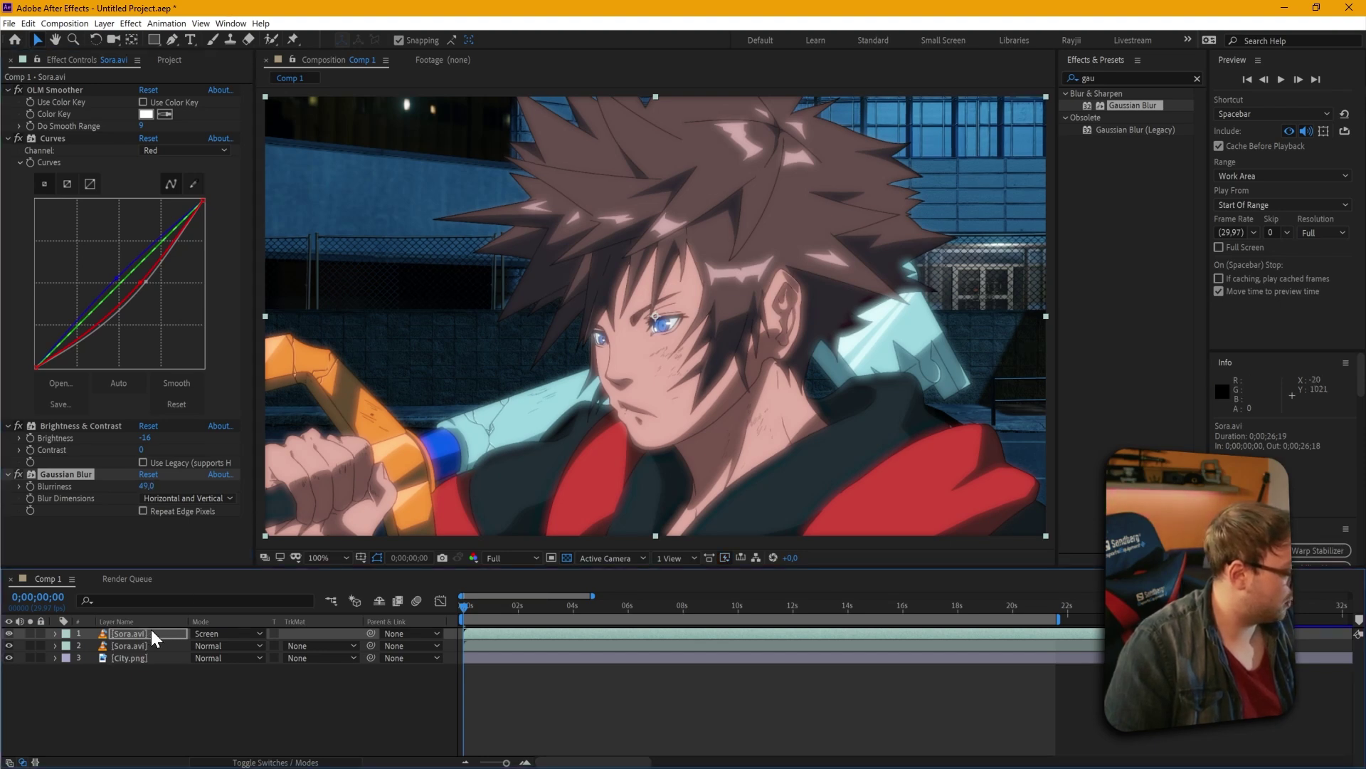
left_click(135, 622)
key("t")
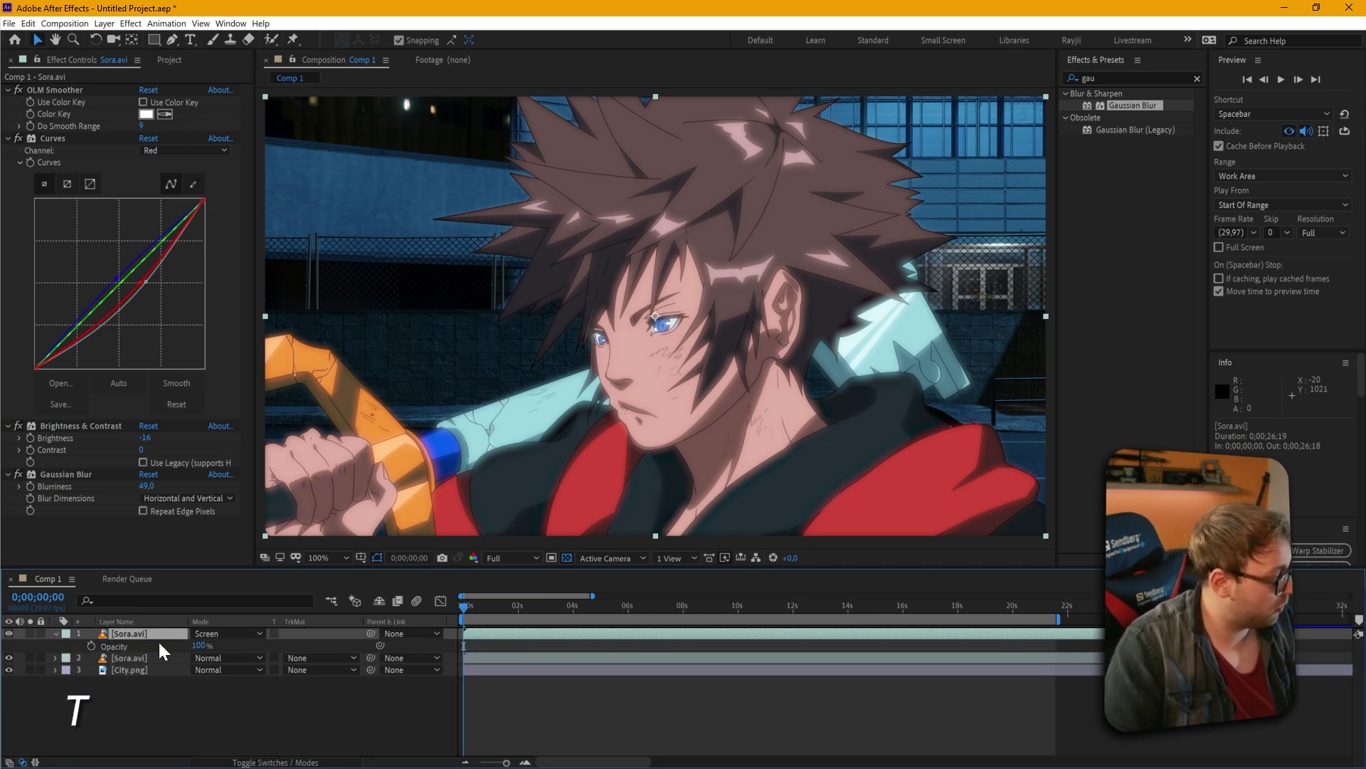
left_click(202, 645)
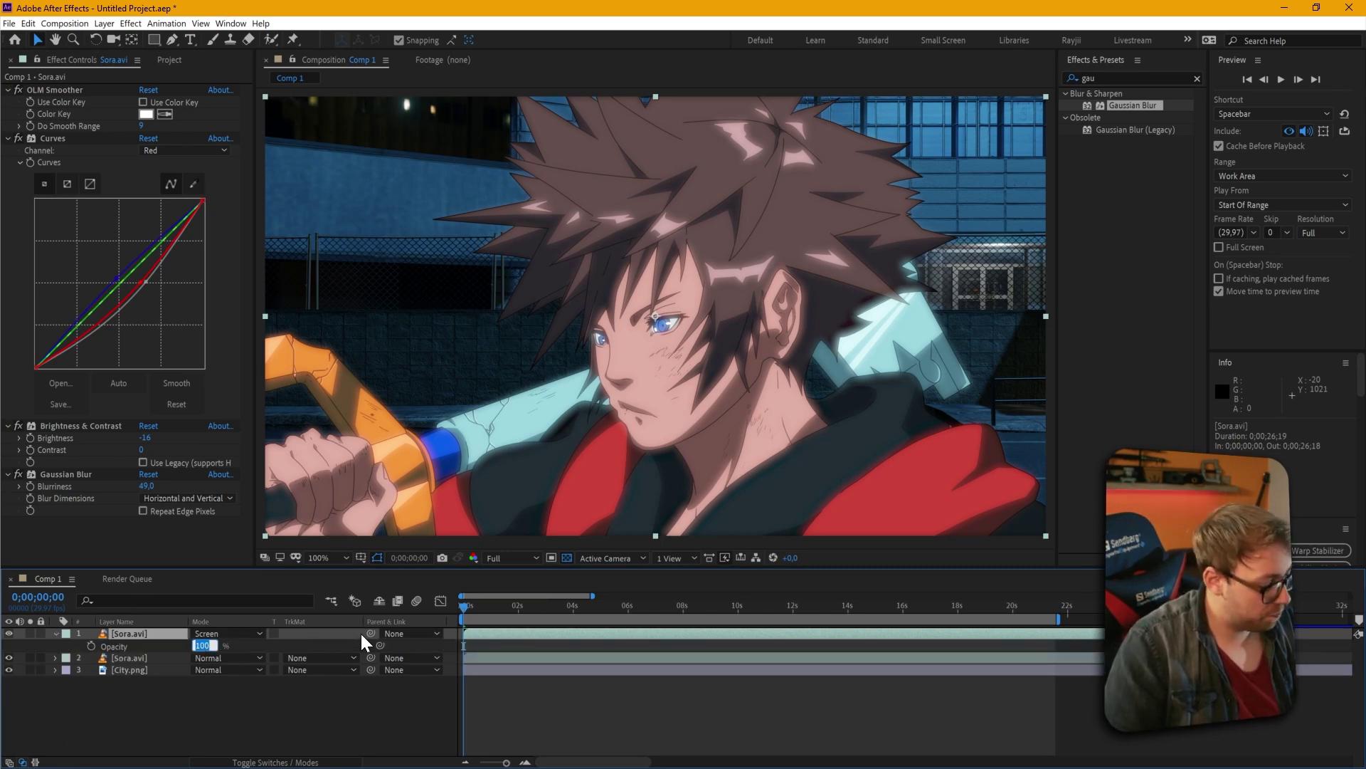
type("20")
key("Return")
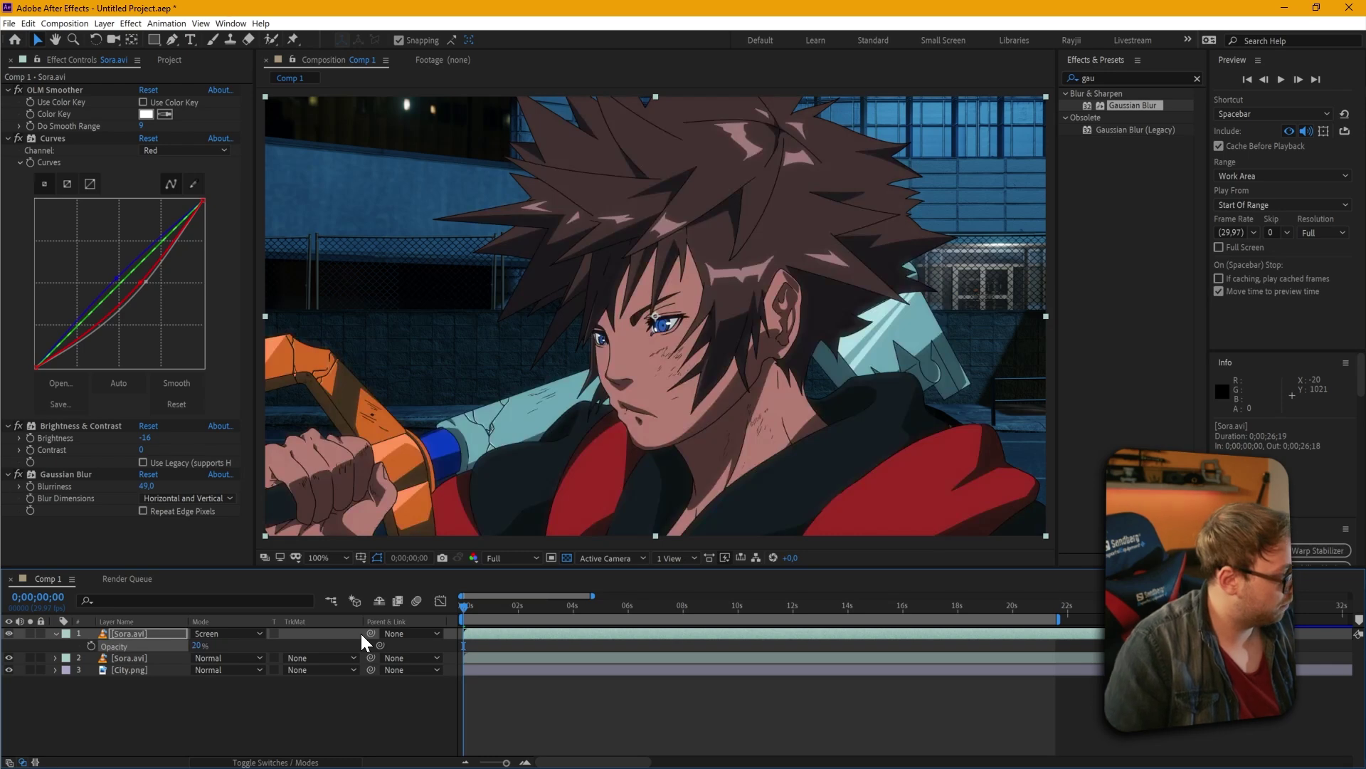
Compare the glow layer on and off, then leave it hidden and collapse its properties
left_click(378, 710)
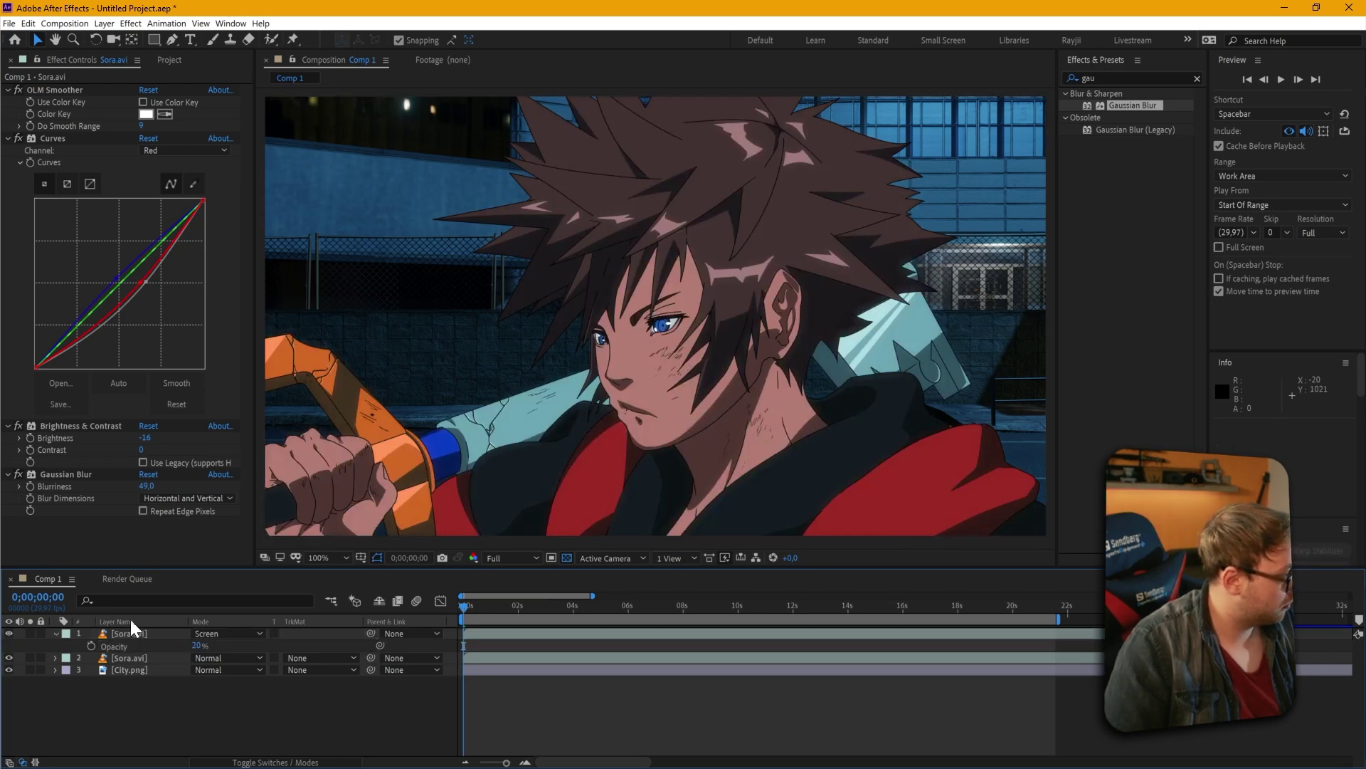
left_click(10, 631)
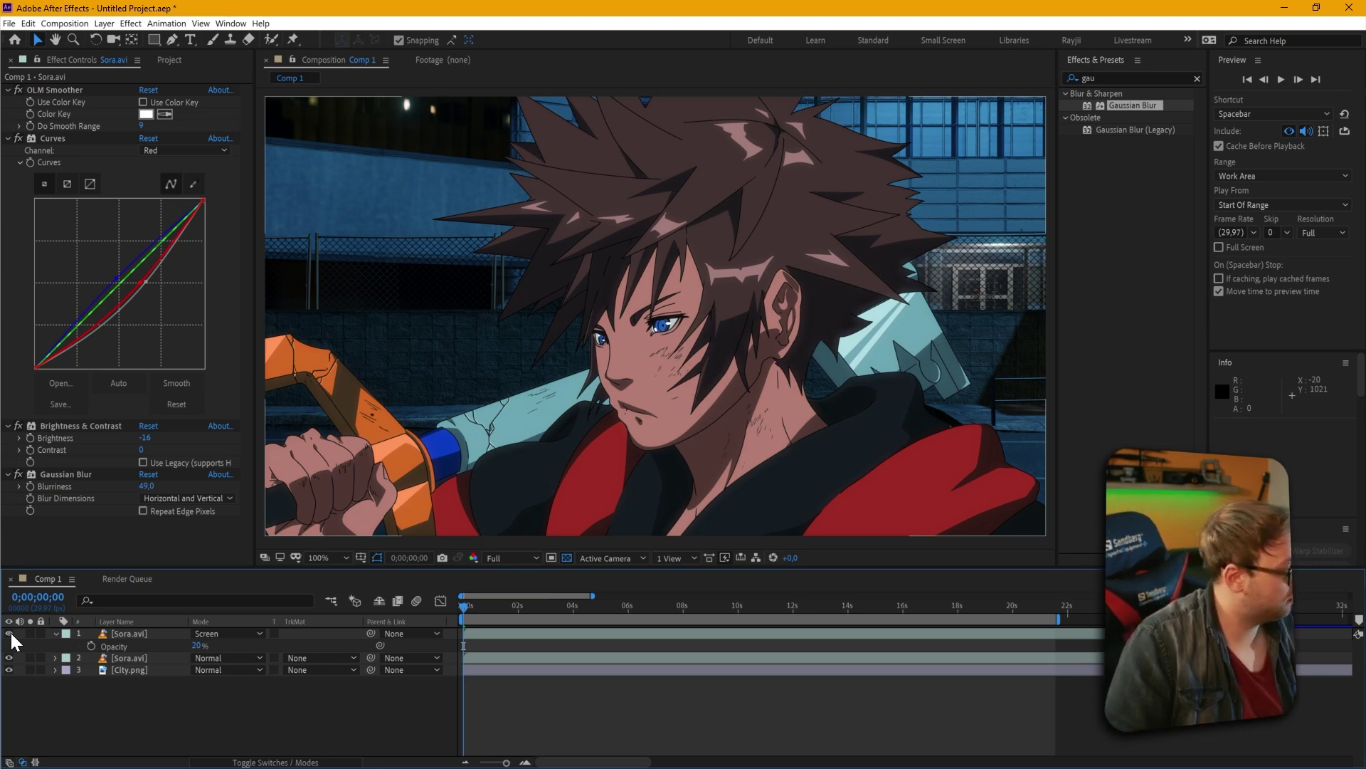
left_click(10, 631)
left_click(141, 634)
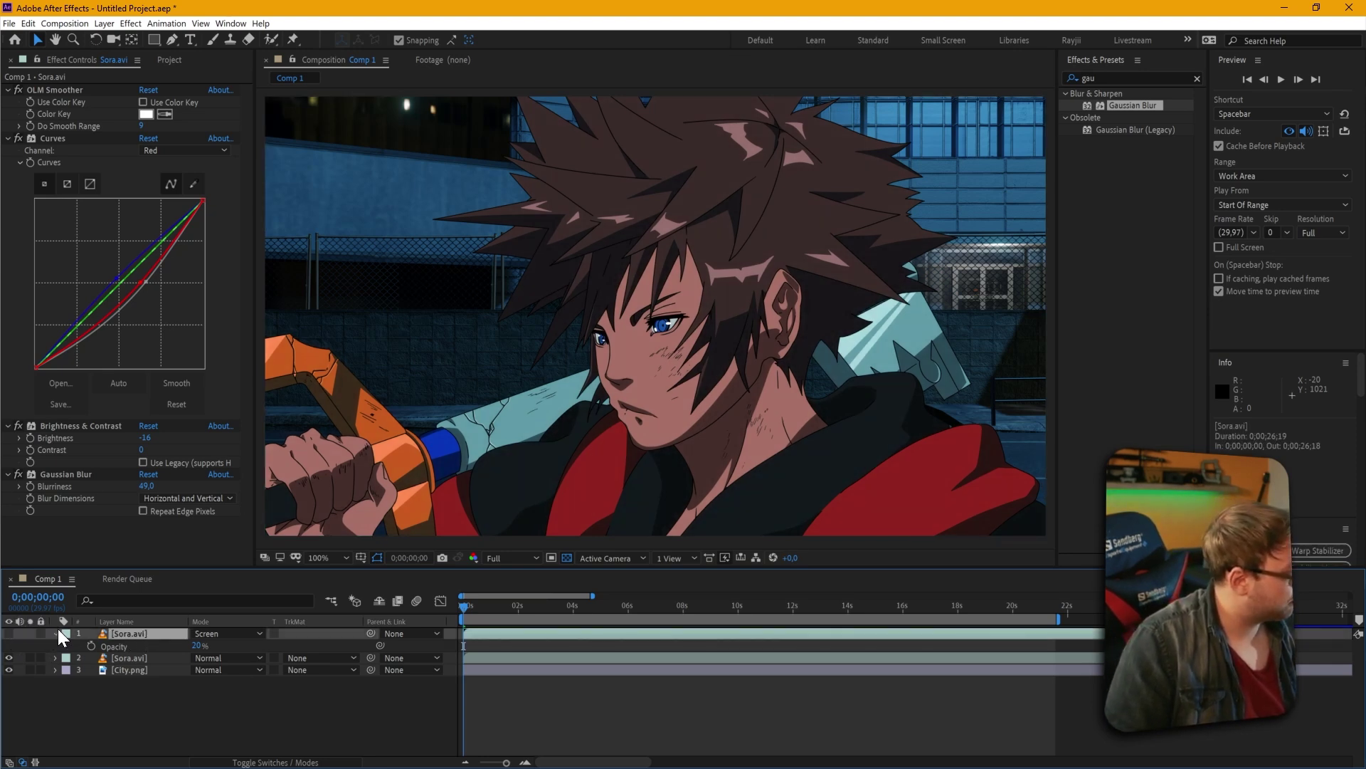
left_click(56, 632)
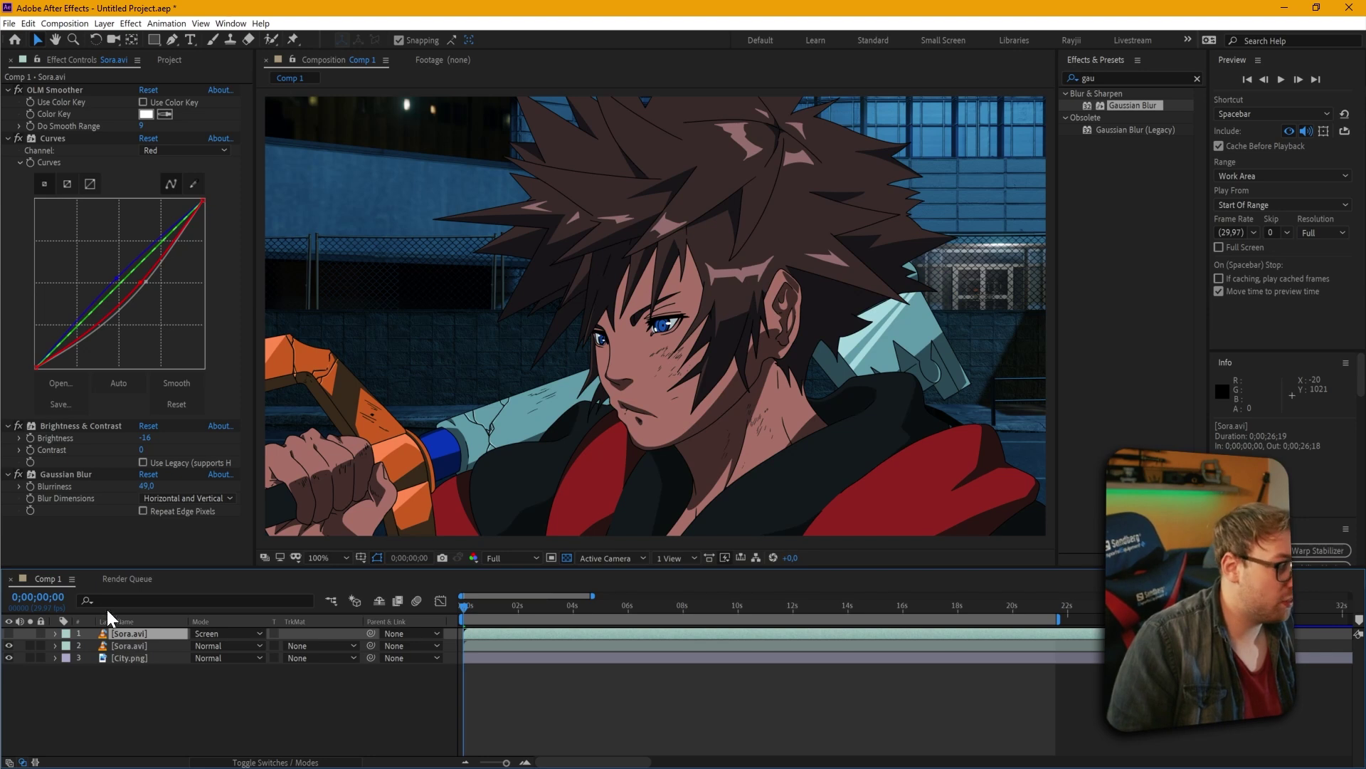
Apply the Hue/Saturation effect to the lower Sora.avi layer
left_click(80, 539)
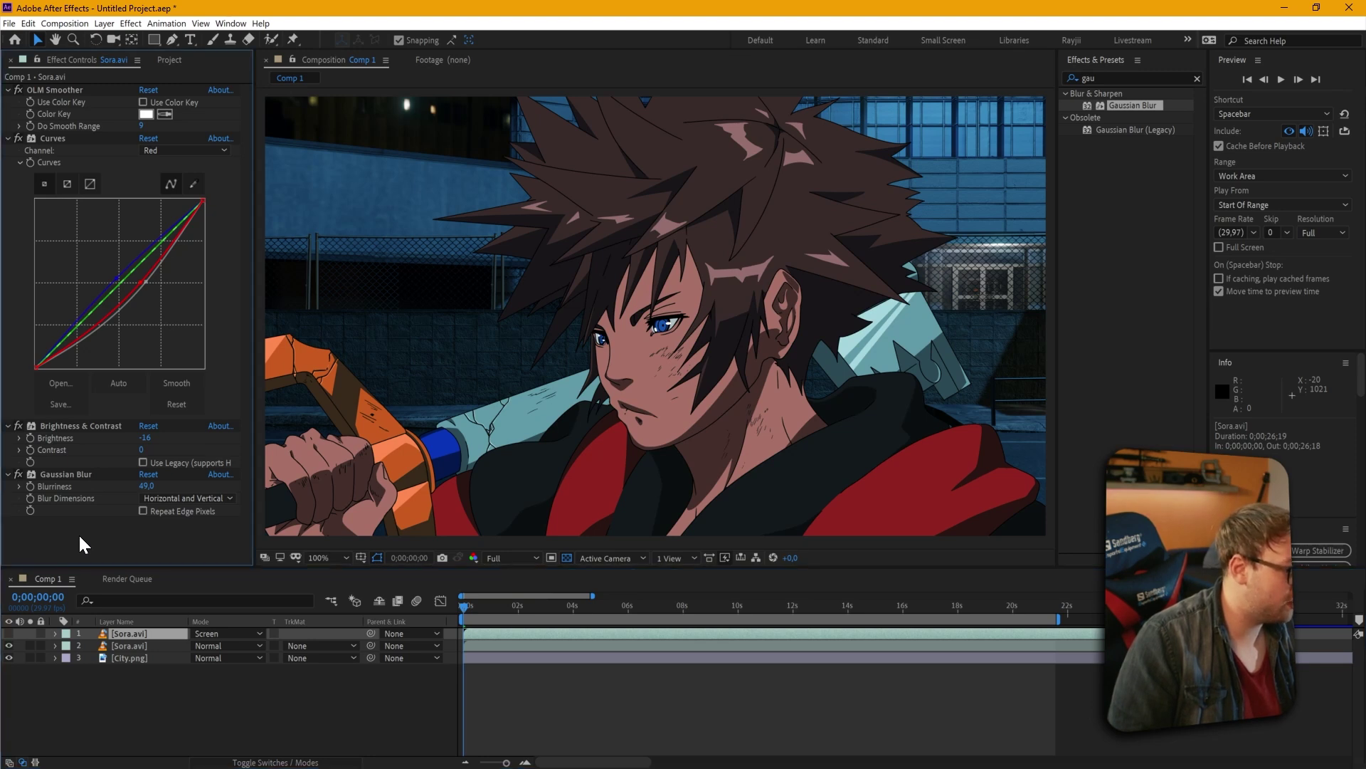
left_click(134, 646)
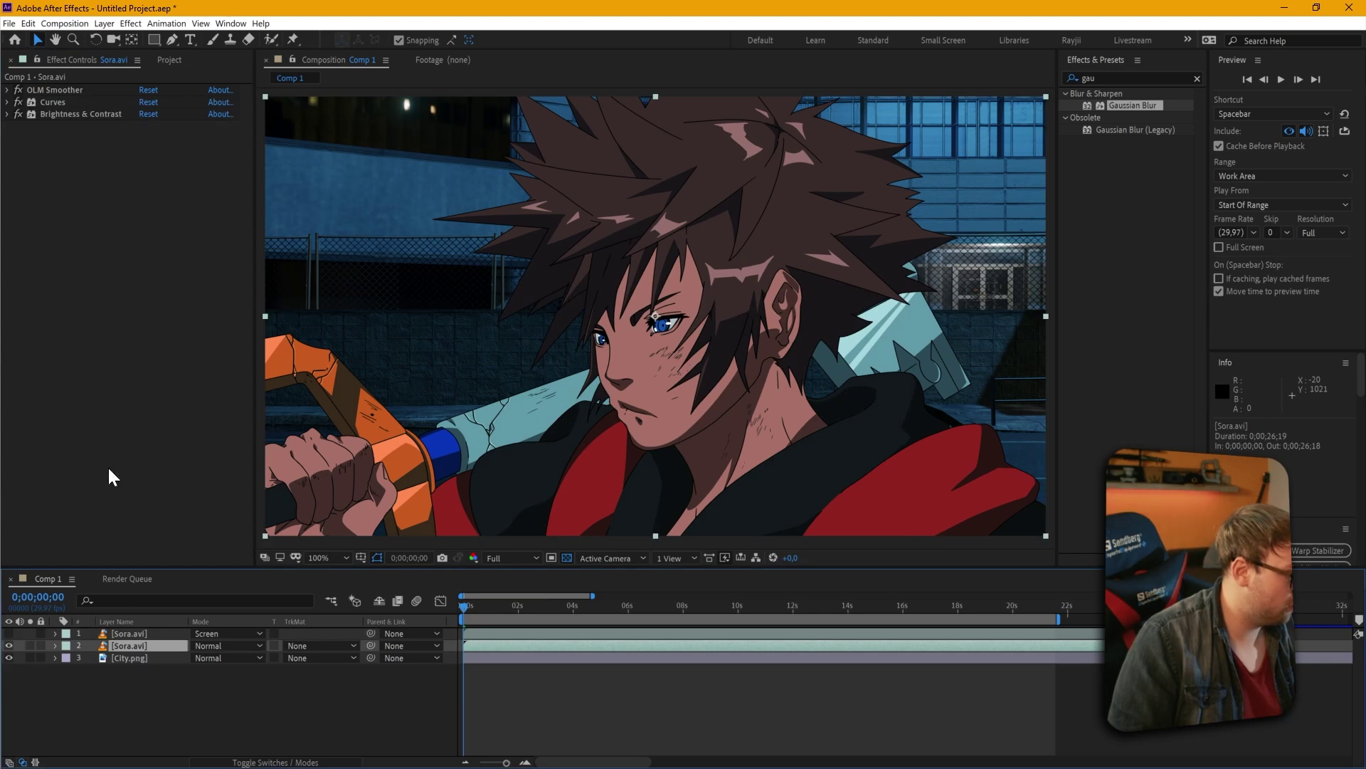
left_click(95, 415)
left_click(1105, 77)
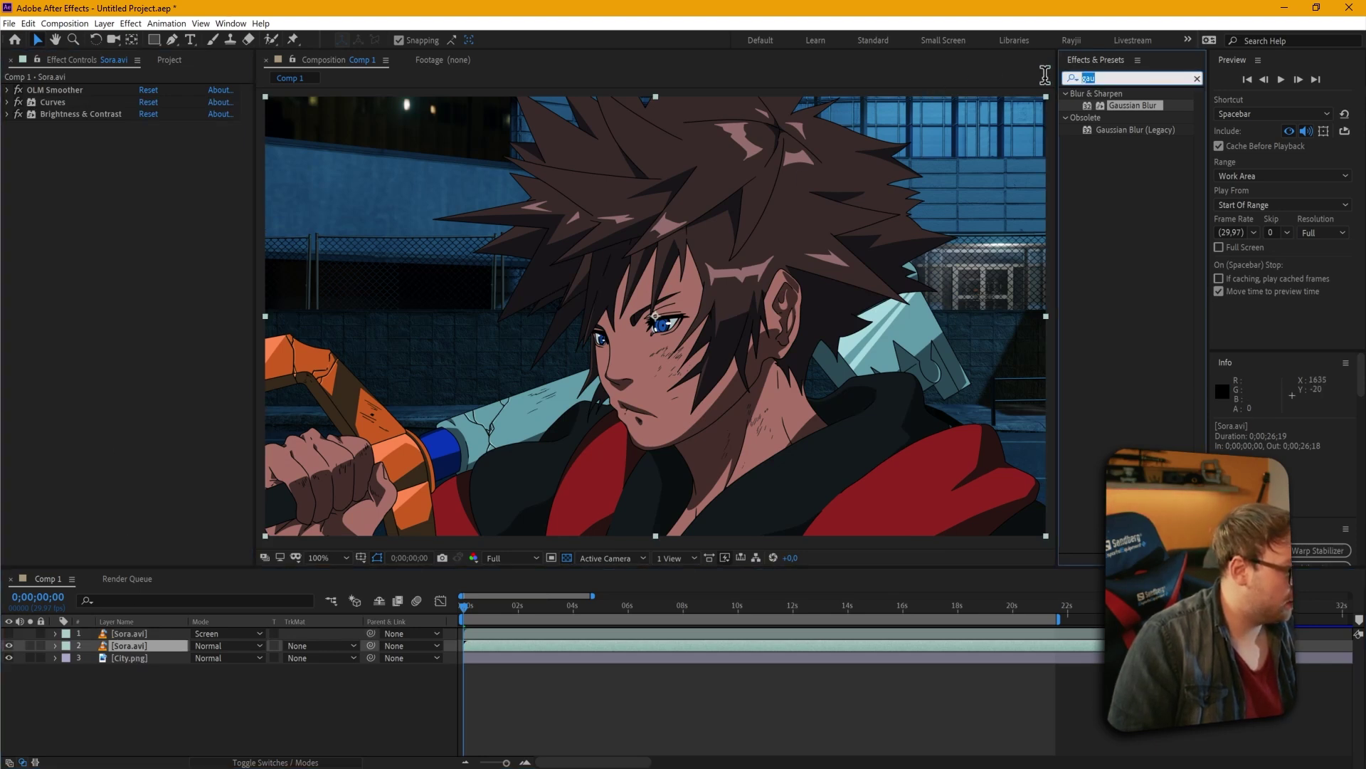
type("hue")
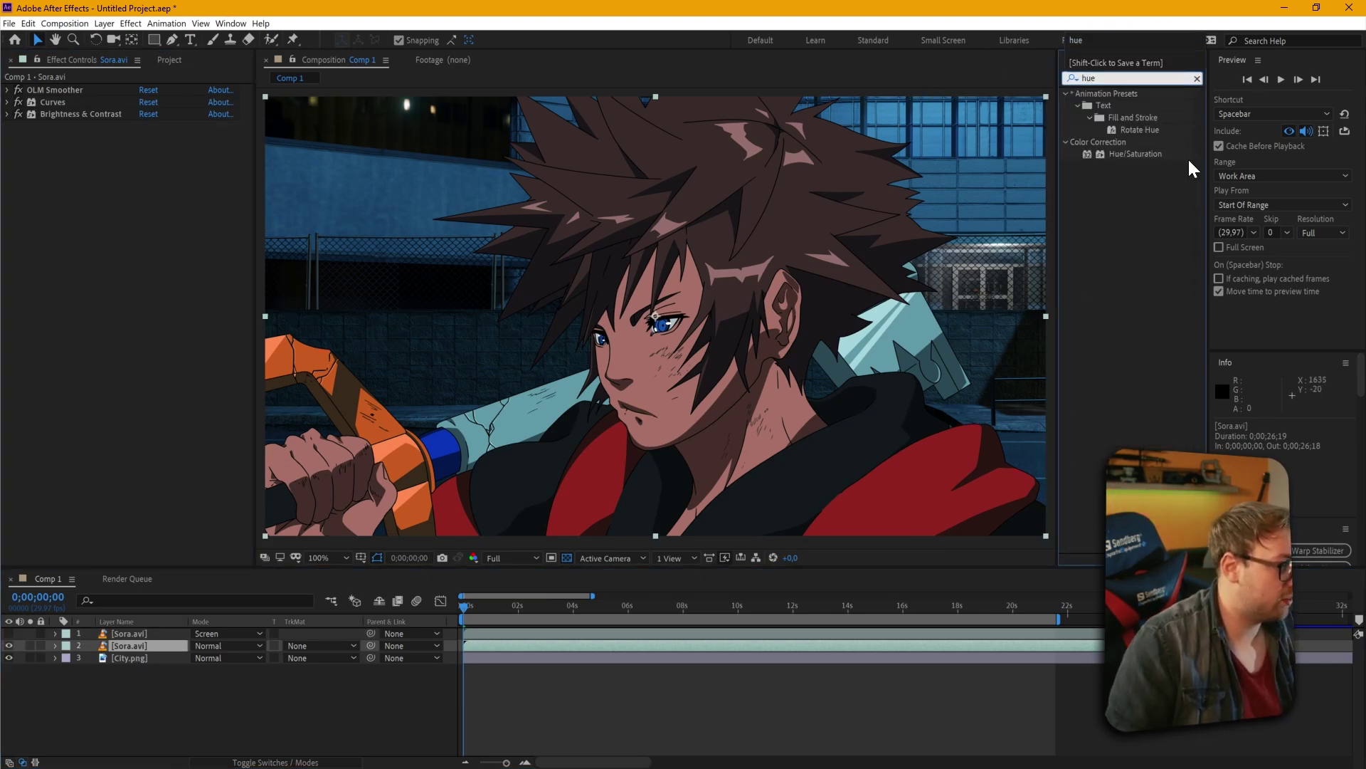
double_click(1152, 153)
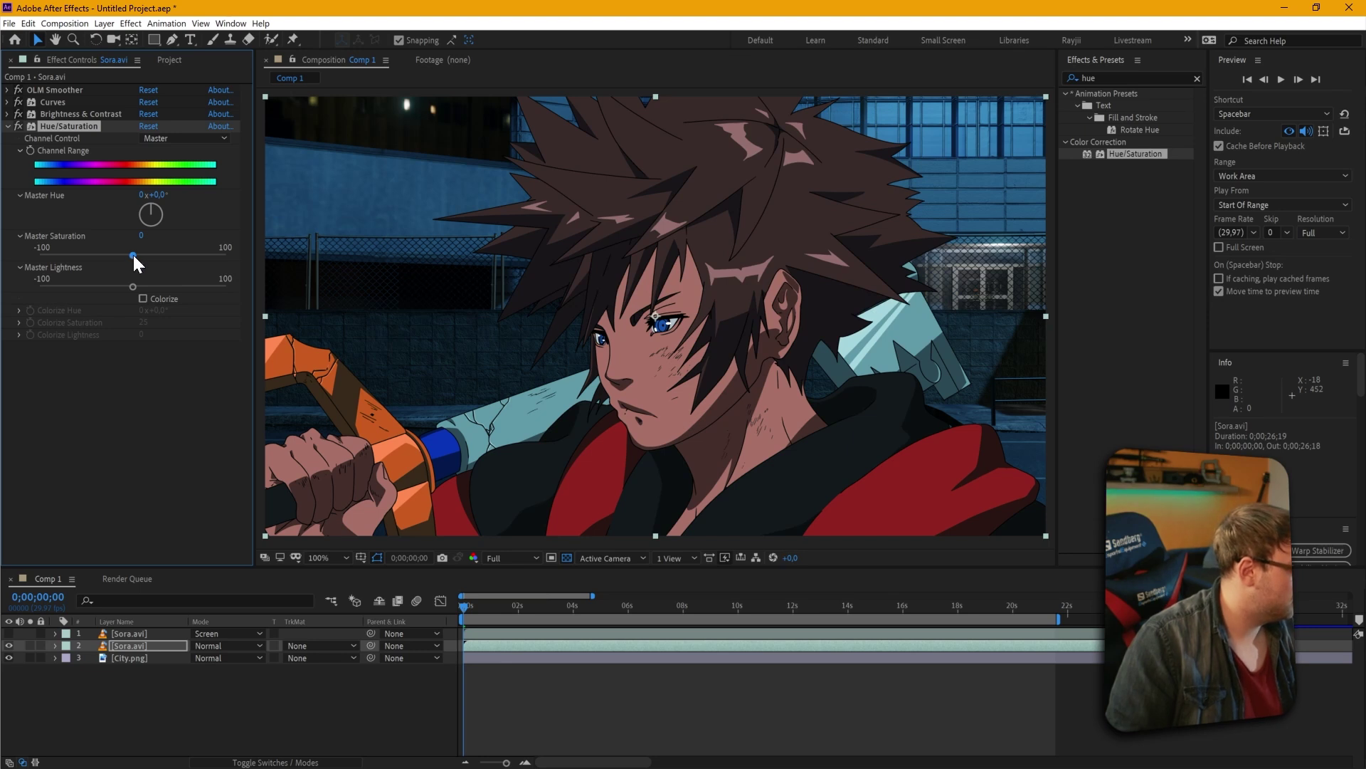
Lower Master Saturation to -24, comparing the image with the effect off and on
left_click_drag(131, 255, 103, 262)
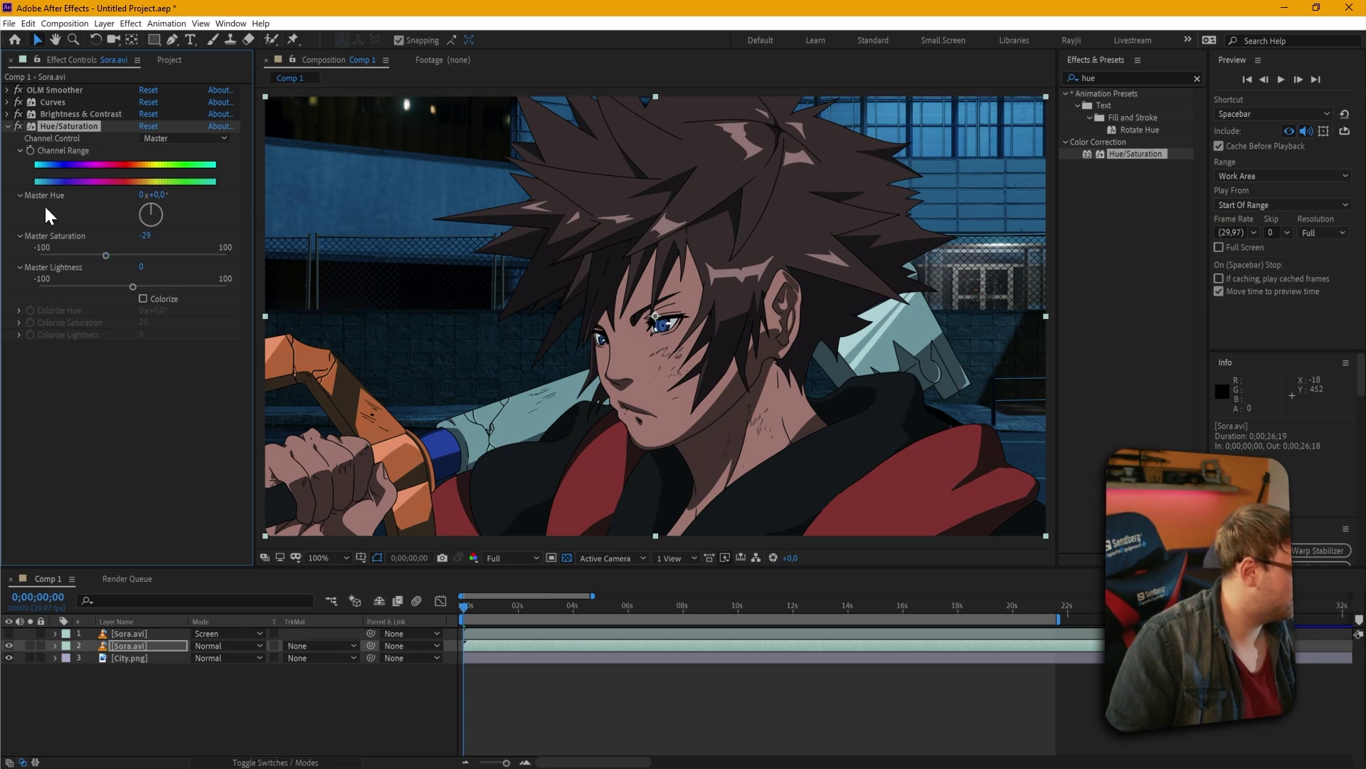
left_click(17, 125)
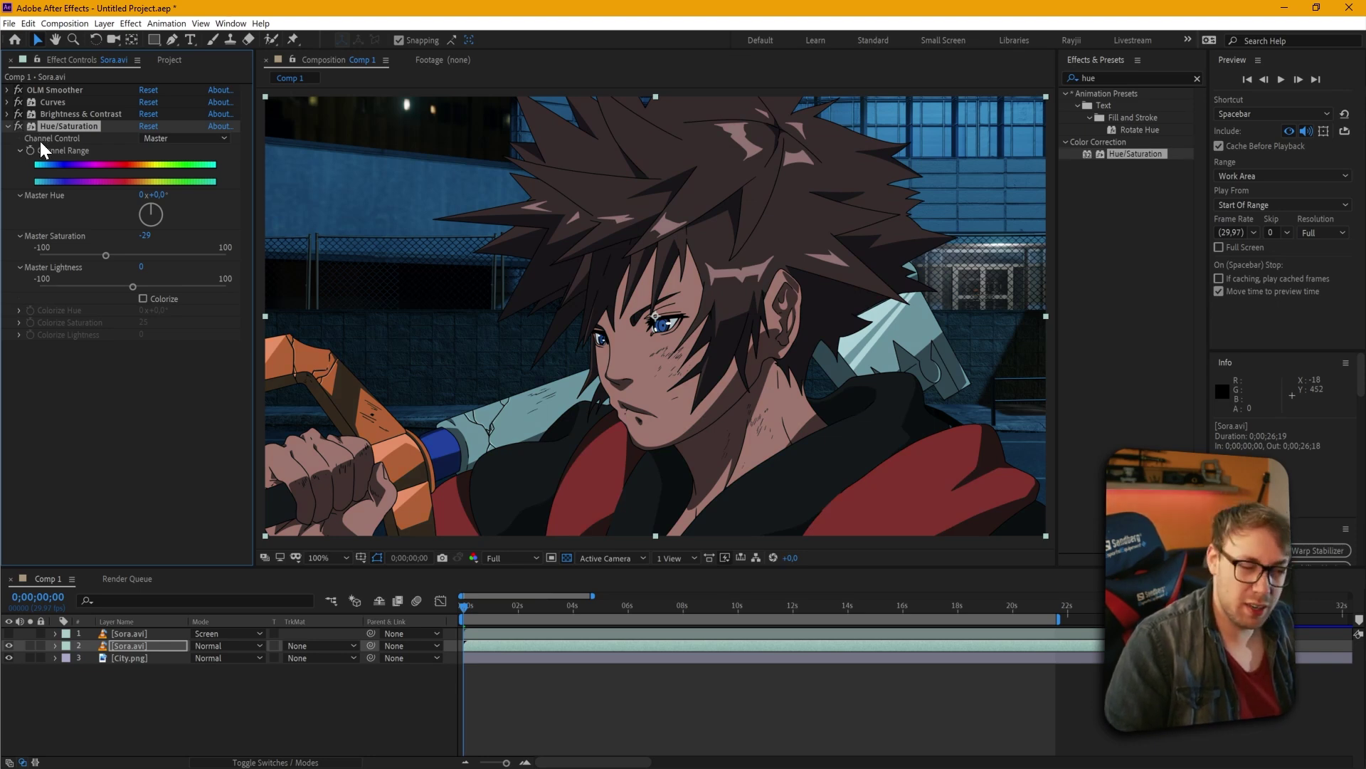
left_click(130, 286)
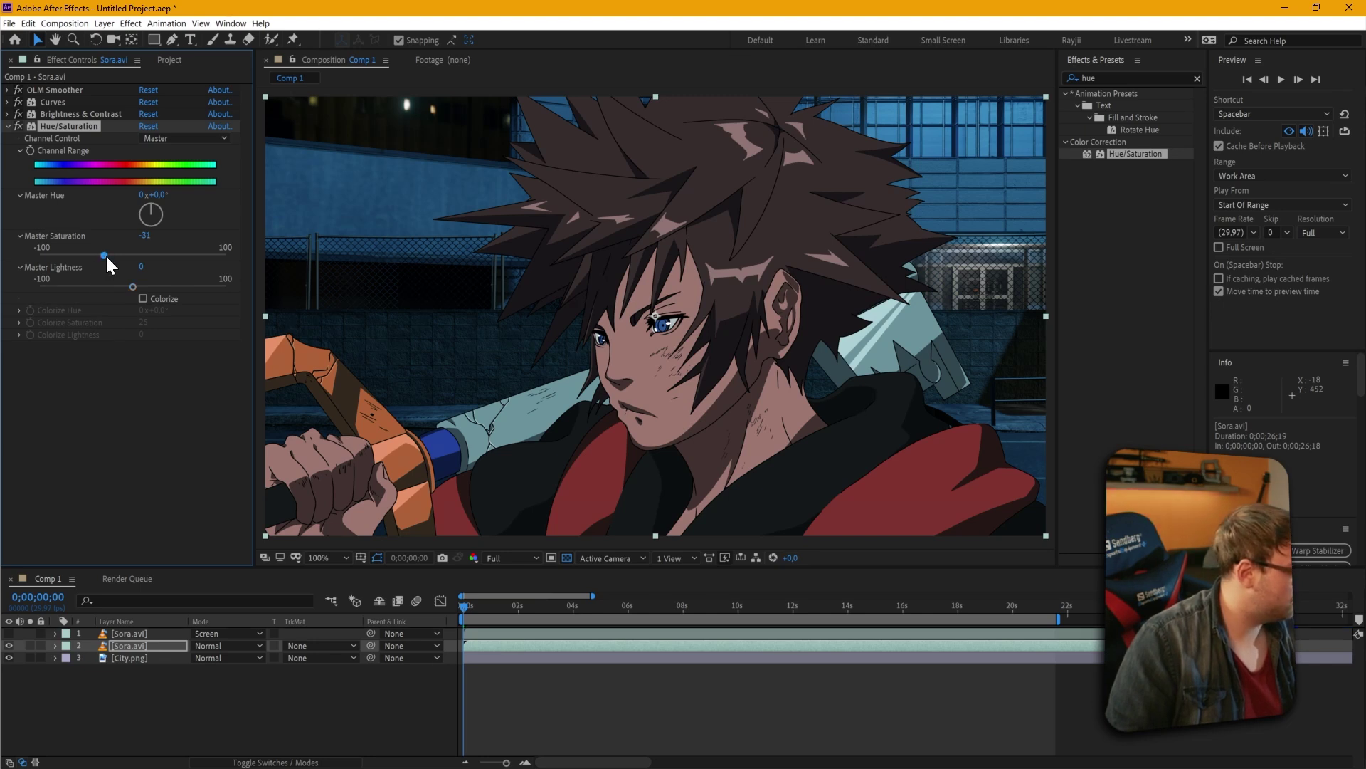
left_click_drag(110, 258, 111, 258)
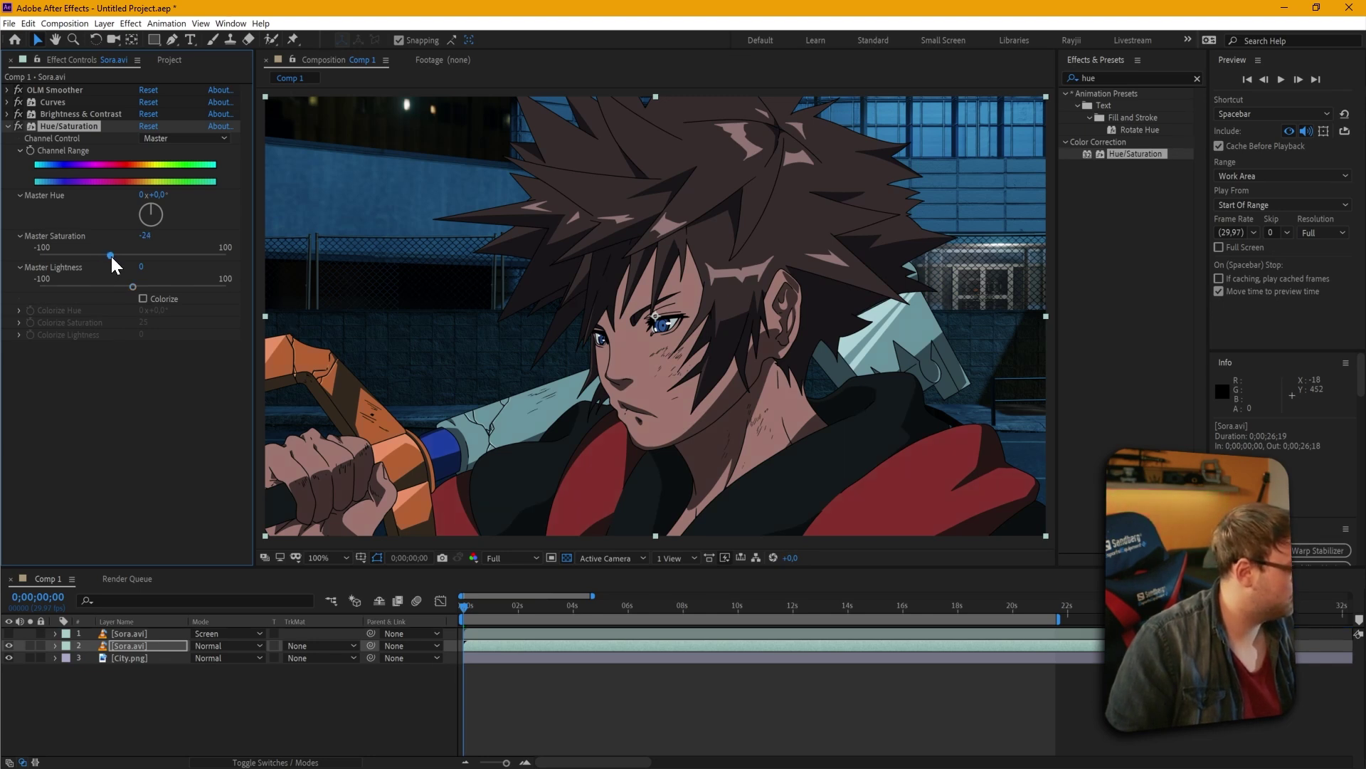
left_click(10, 640)
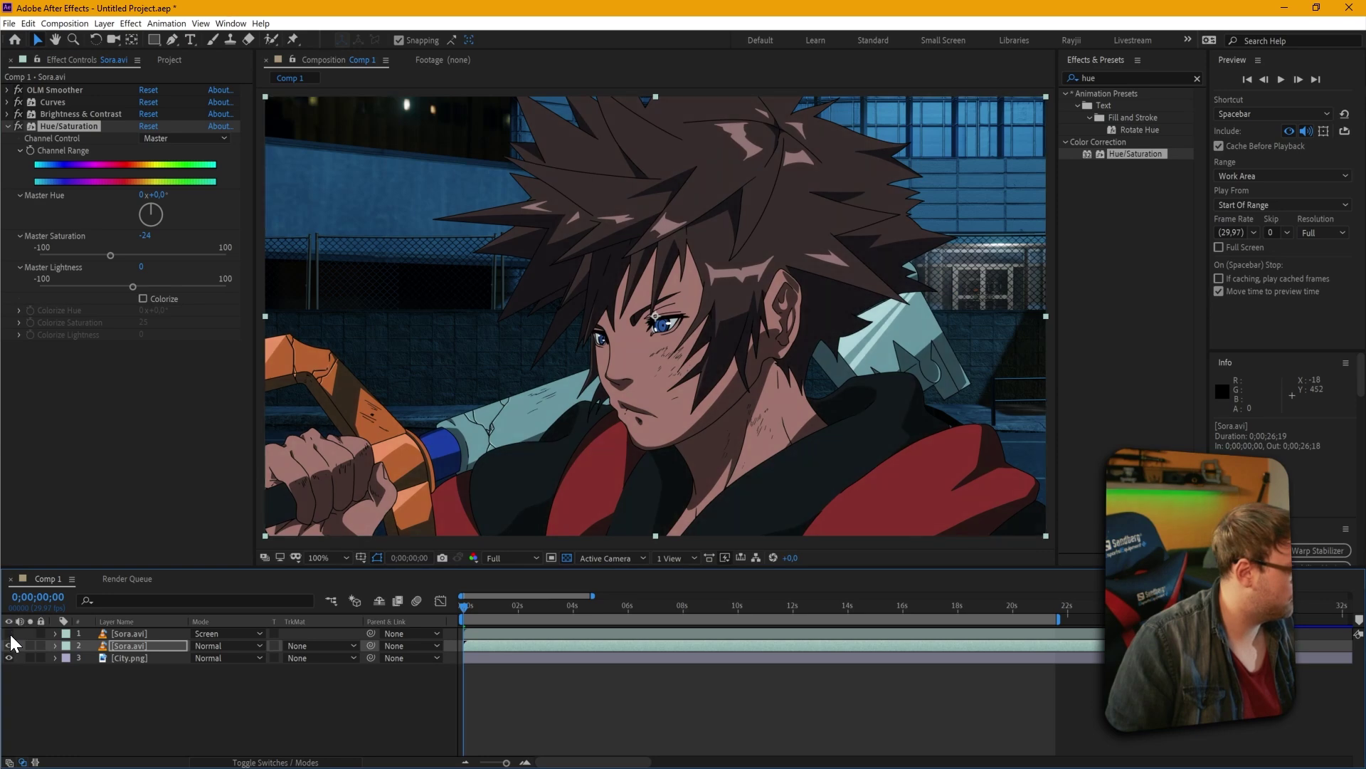
left_click(136, 634)
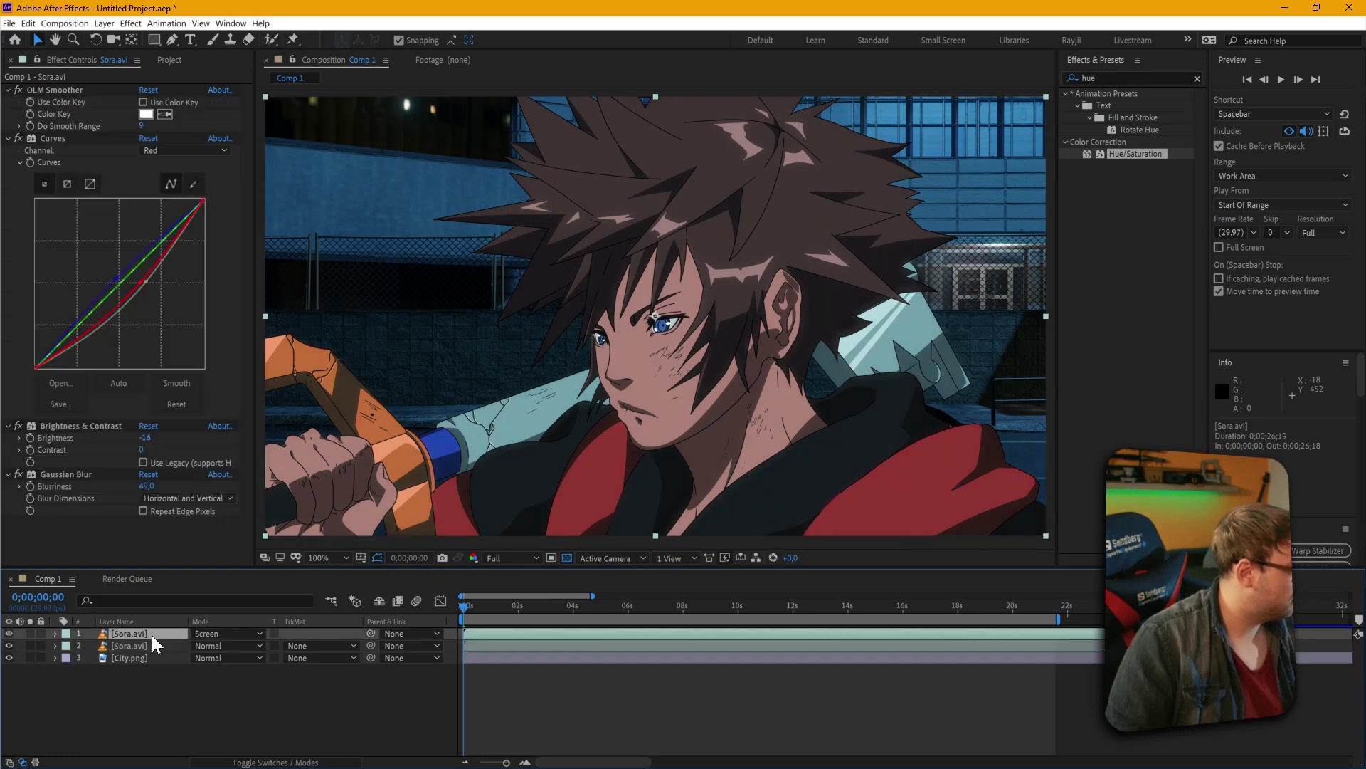
Pre-compose both Sora.avi layers into a new composition named 'Sora'
left_click(8, 633)
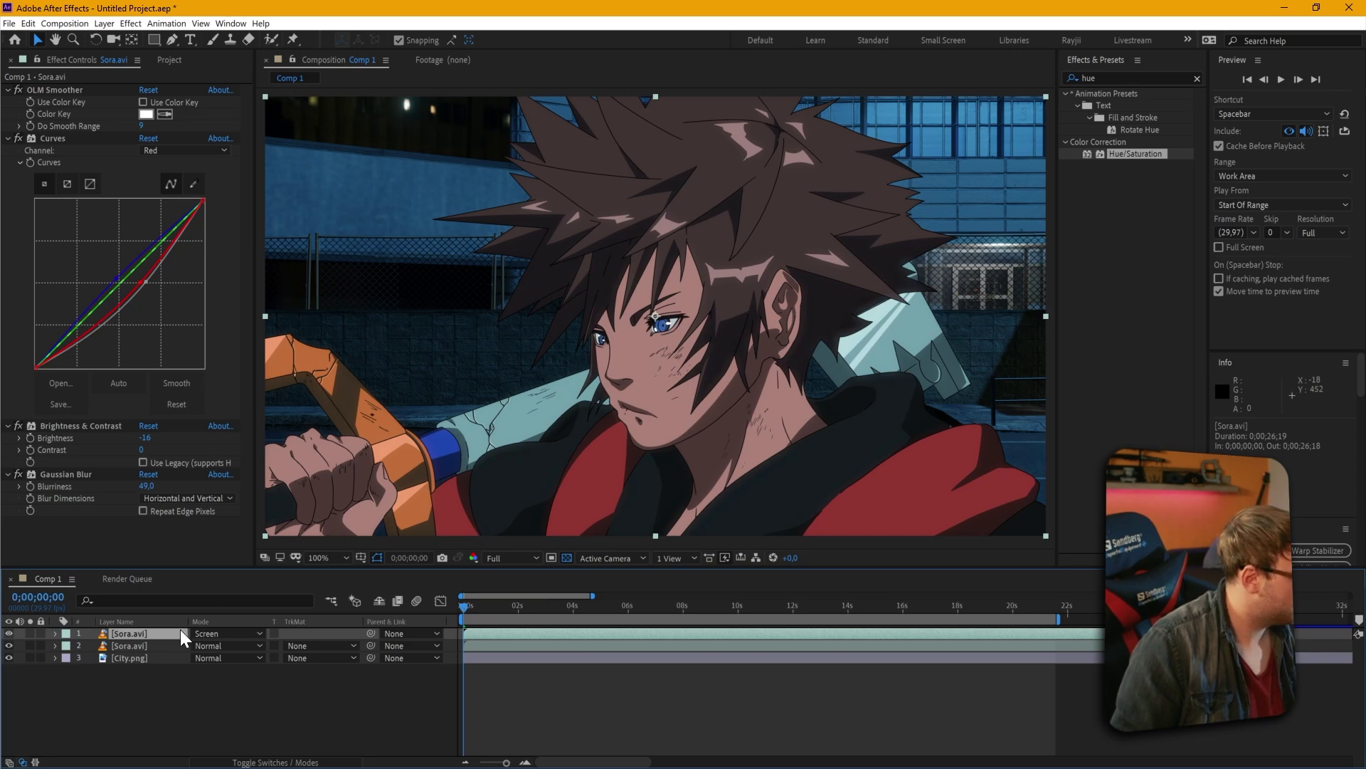
left_click(139, 646, "shift")
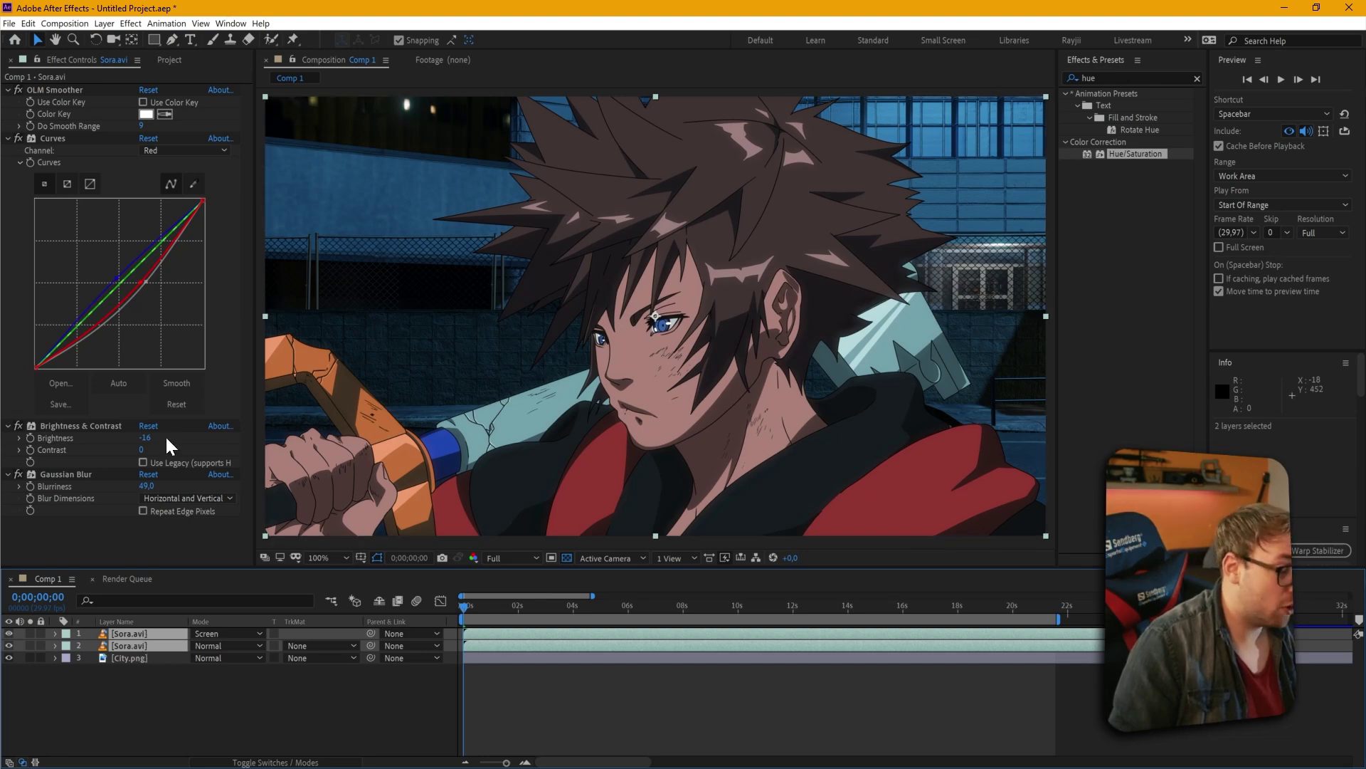
left_click(76, 25)
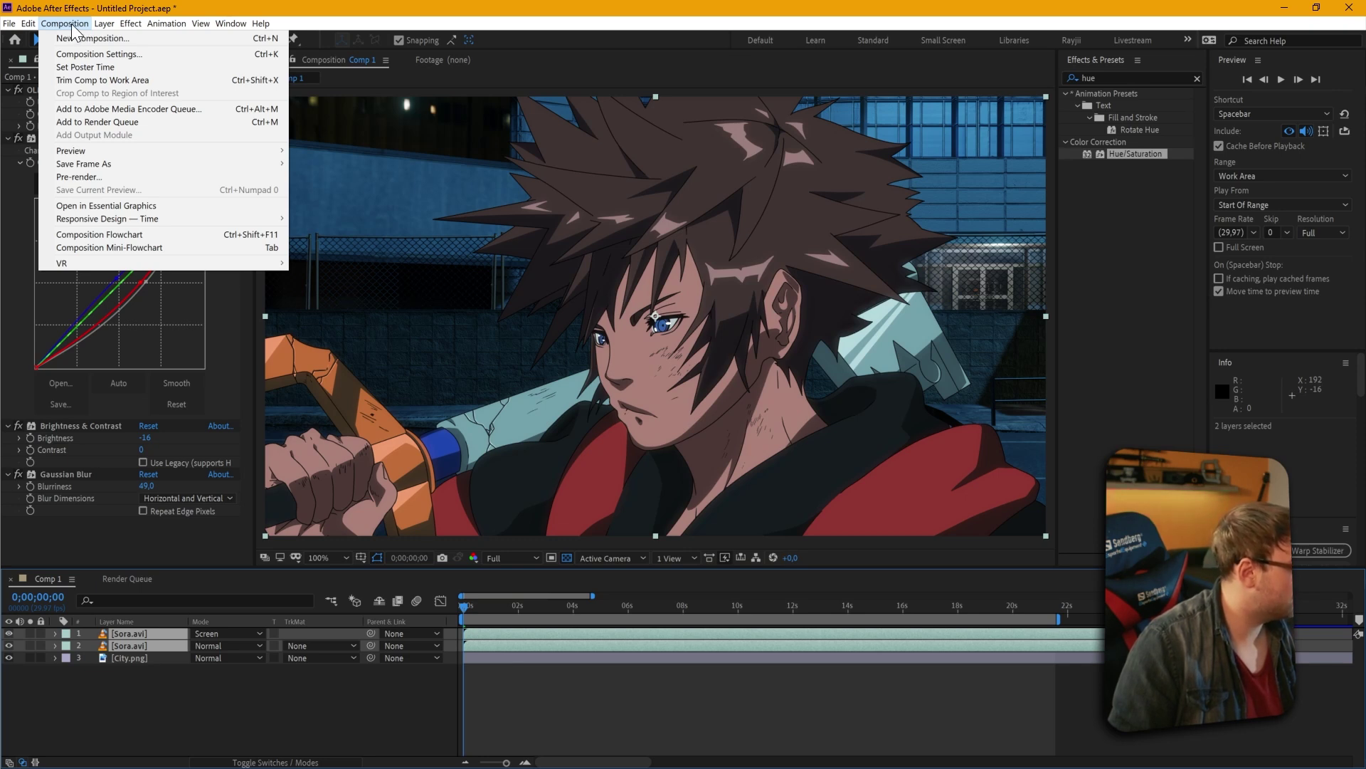
mouse_move(110, 28)
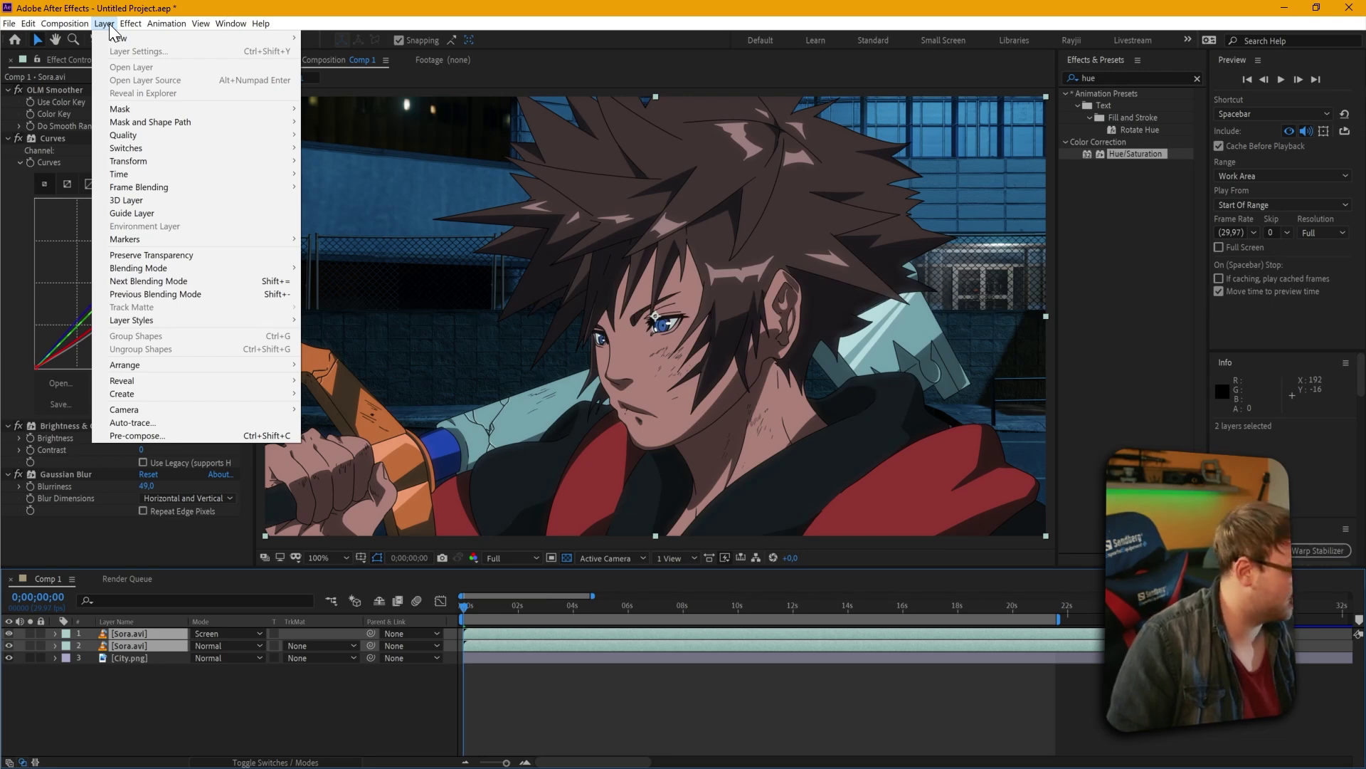
left_click(158, 436)
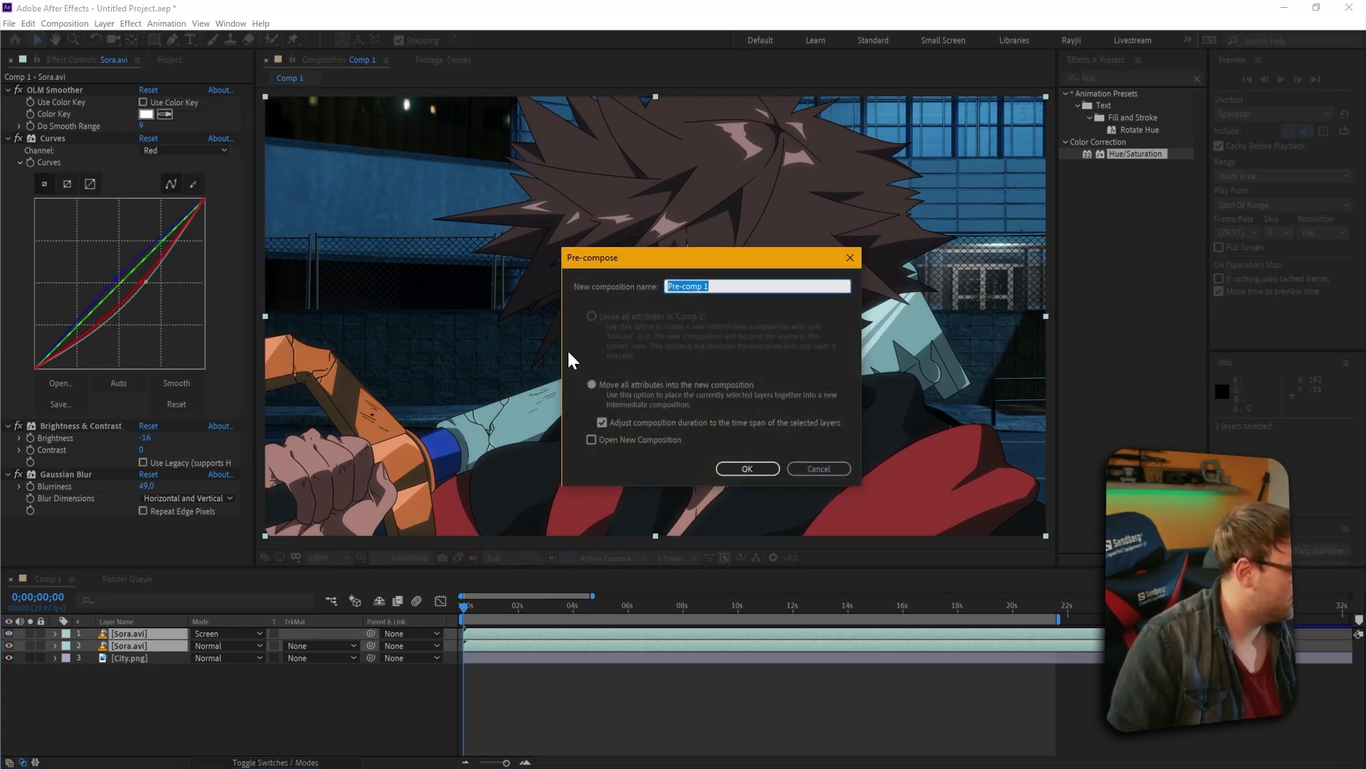
type("SorA")
key("BackSpace")
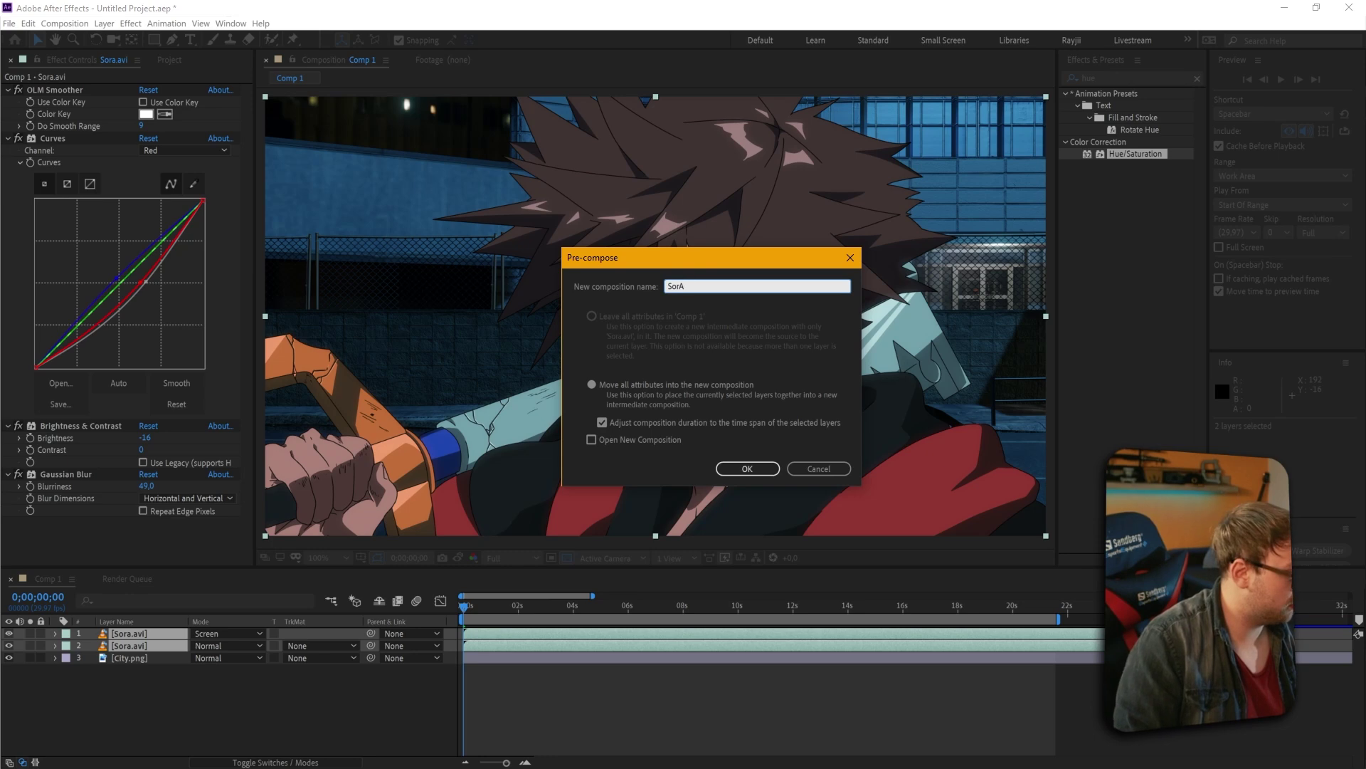
key("Return")
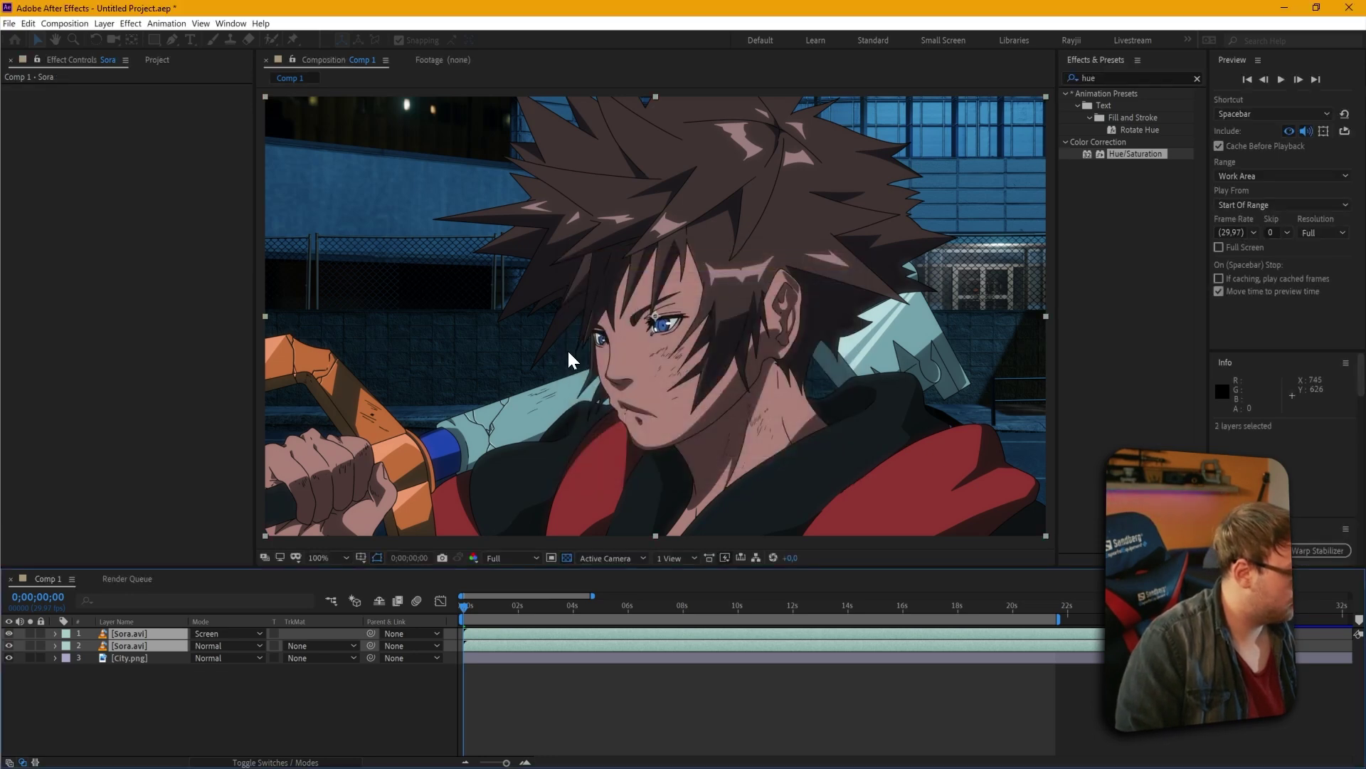
Apply Brightness & Contrast to the Sora precomp
left_click(1110, 76)
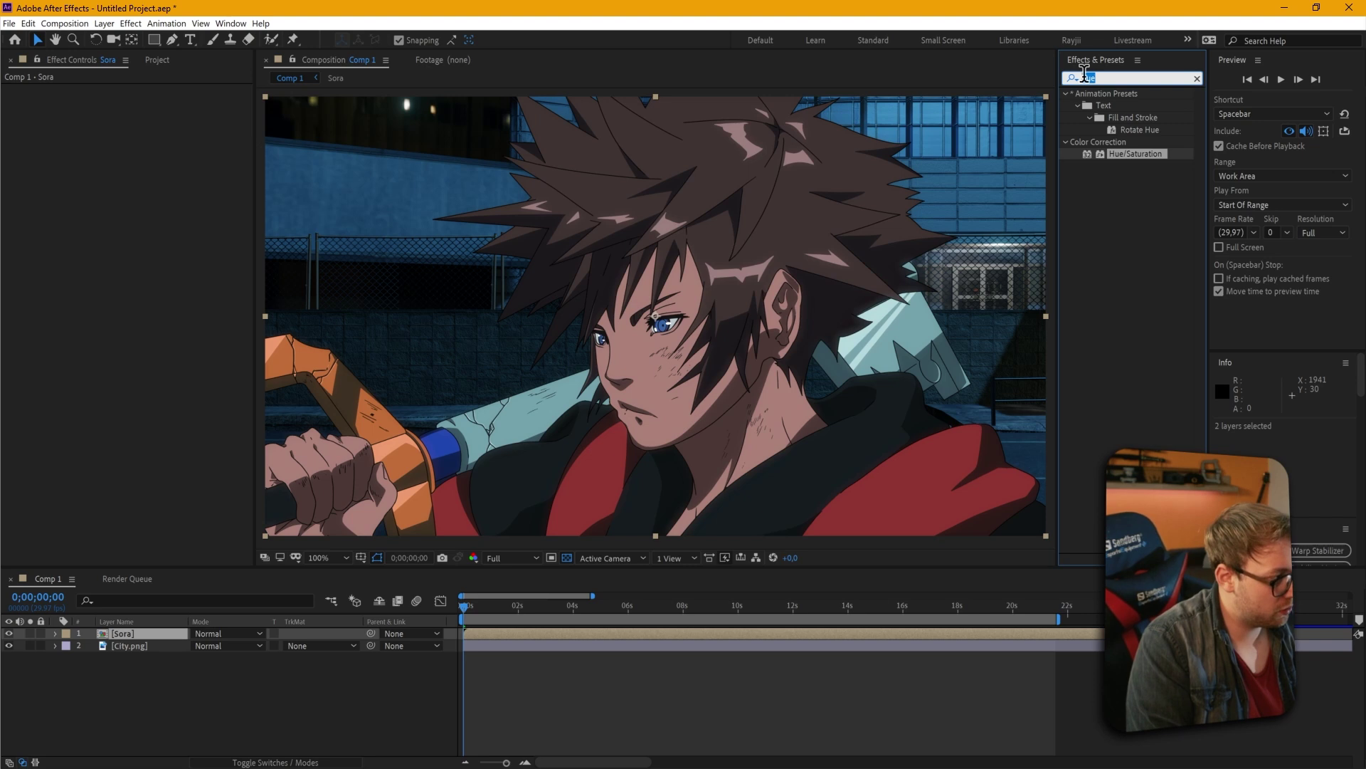
key("BackSpace")
type("bri")
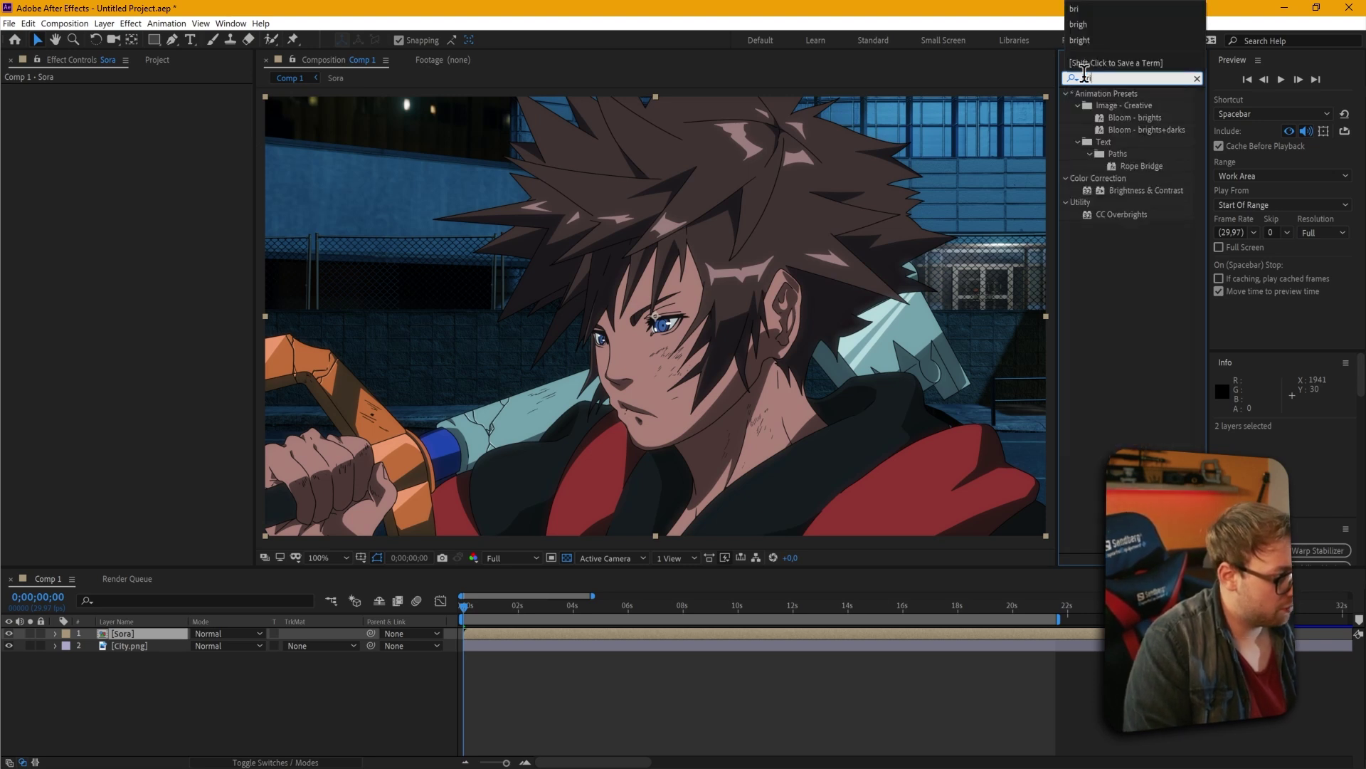
double_click(1159, 191)
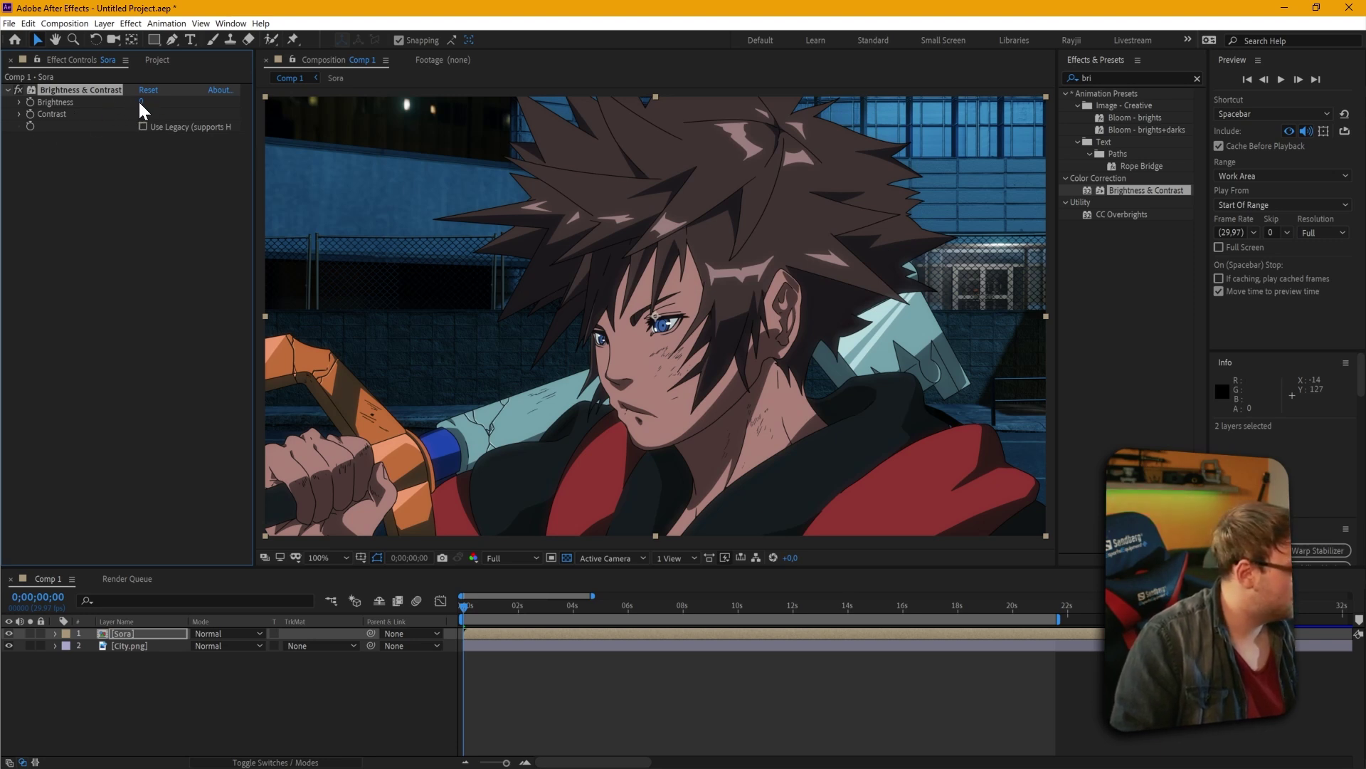
Set Brightness to -15, compare with the effect off, and reselect the Sora layer
left_click_drag(137, 101, 134, 102)
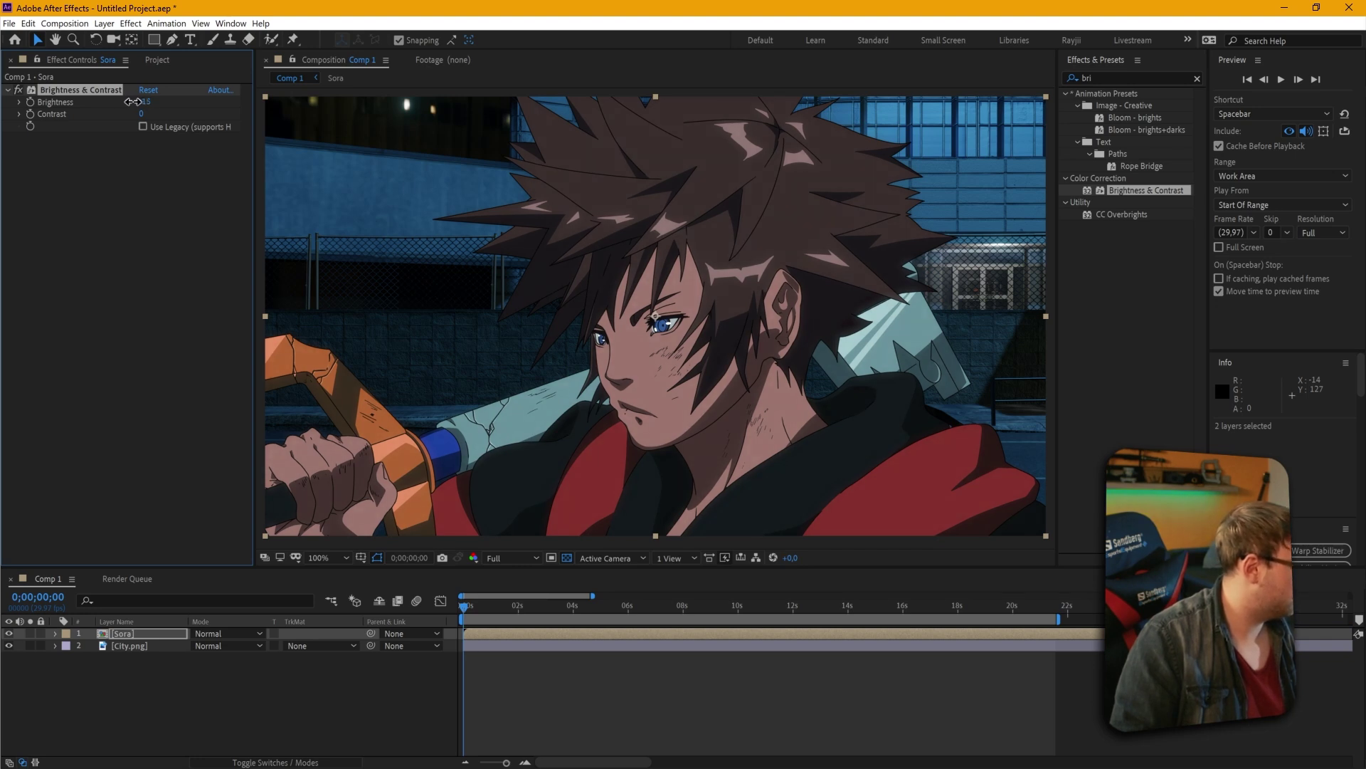
left_click(19, 91)
left_click(18, 89)
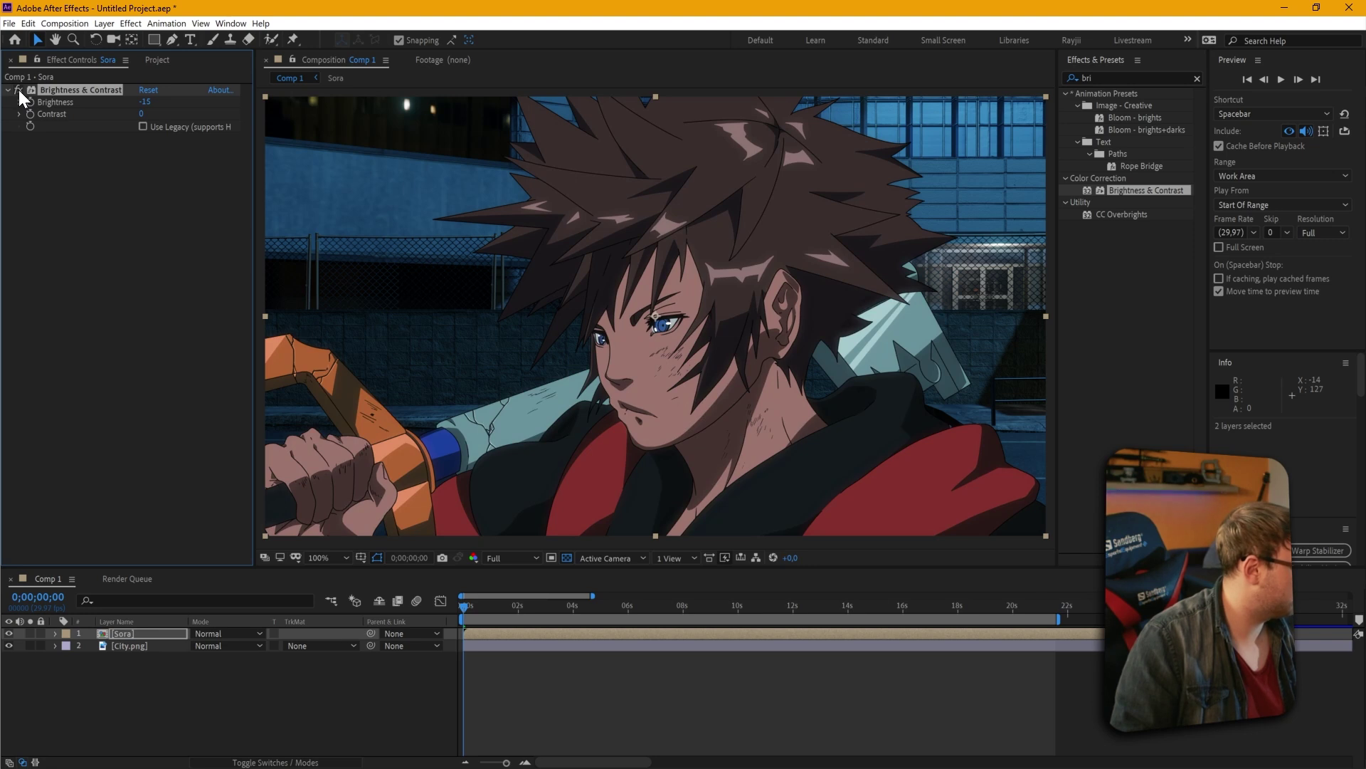
left_click(19, 90)
left_click(19, 90)
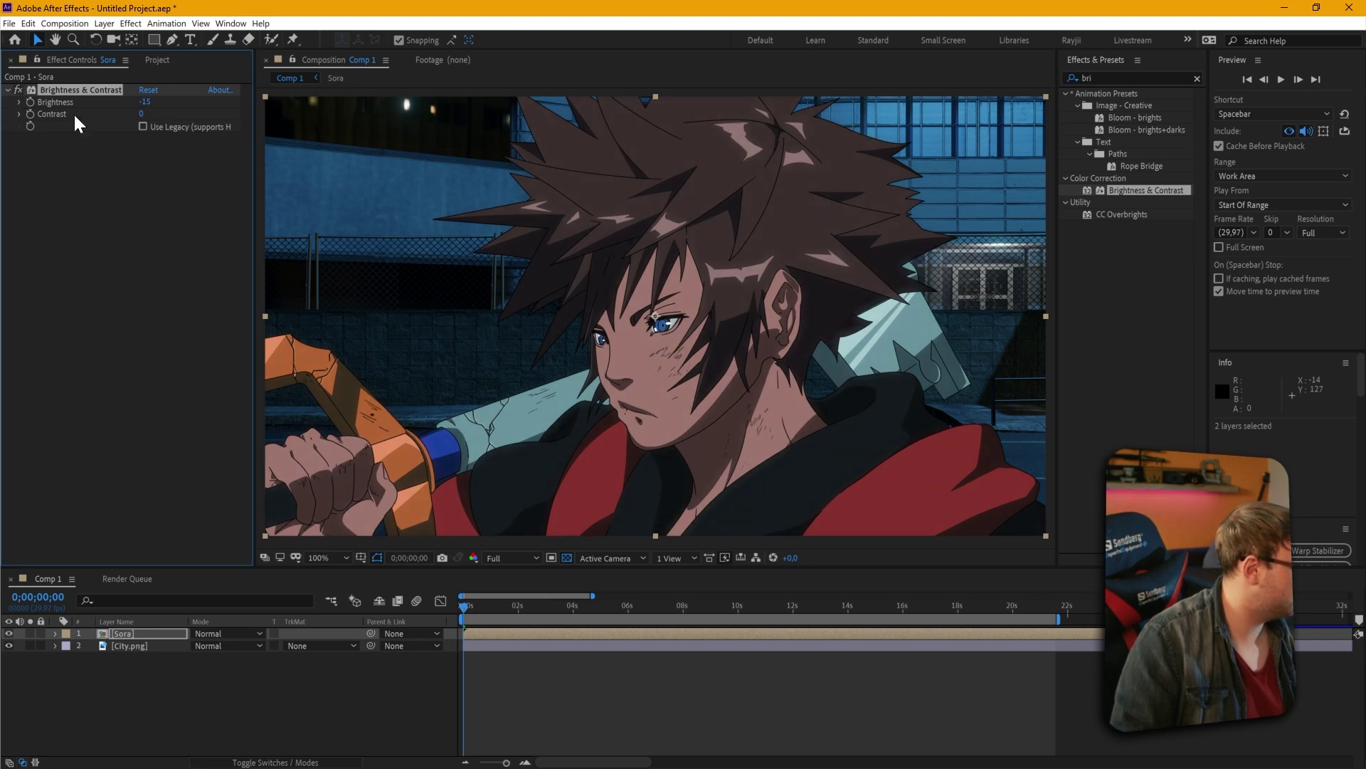
left_click(213, 666)
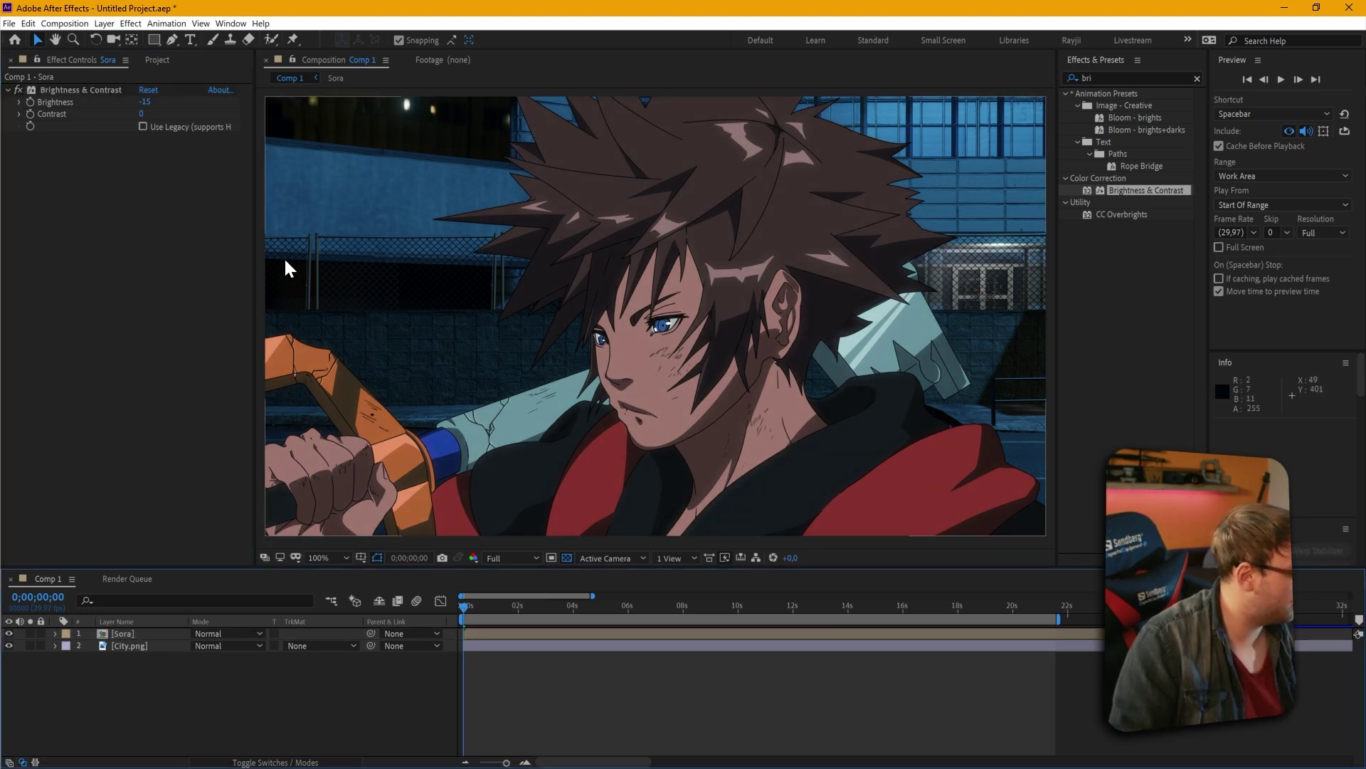
left_click(130, 633)
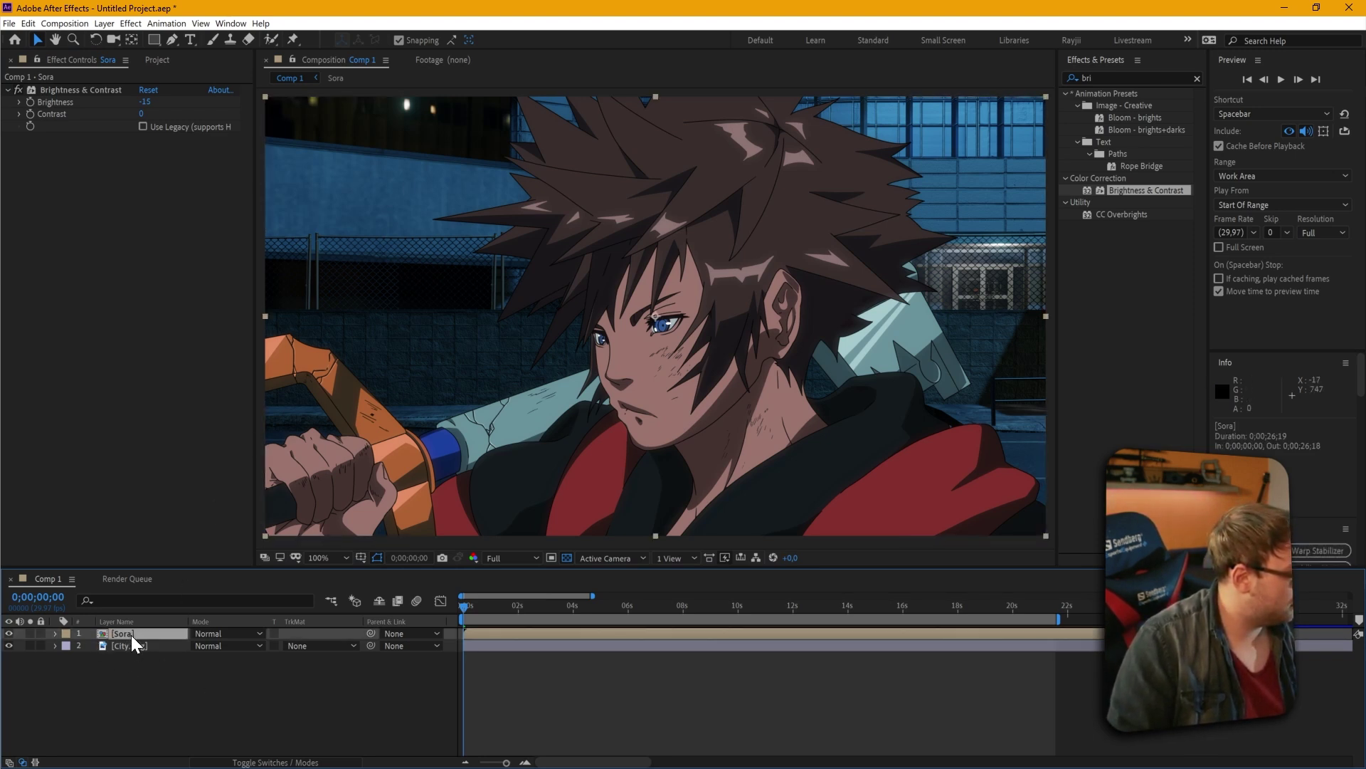
Start a new solid layer and sample the city's blue as its colour
left_click(102, 24)
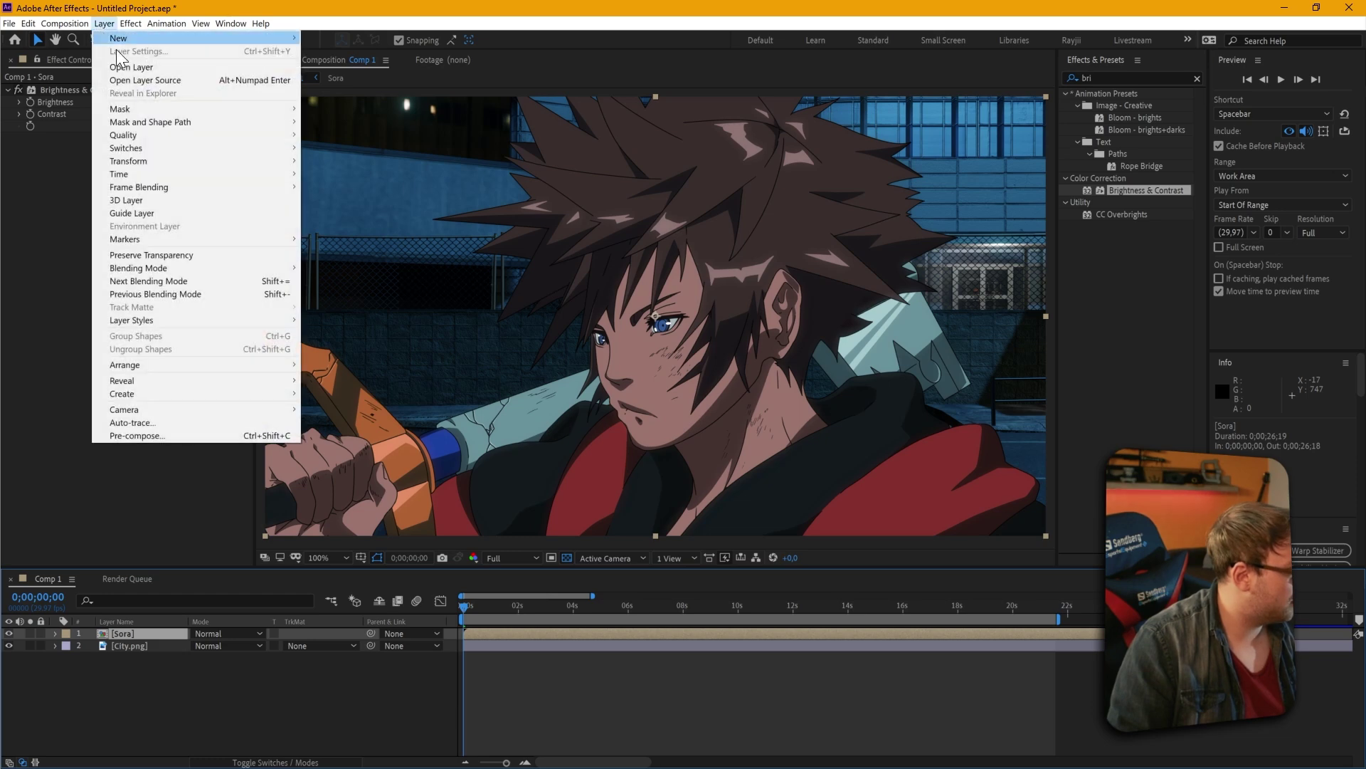
mouse_move(243, 43)
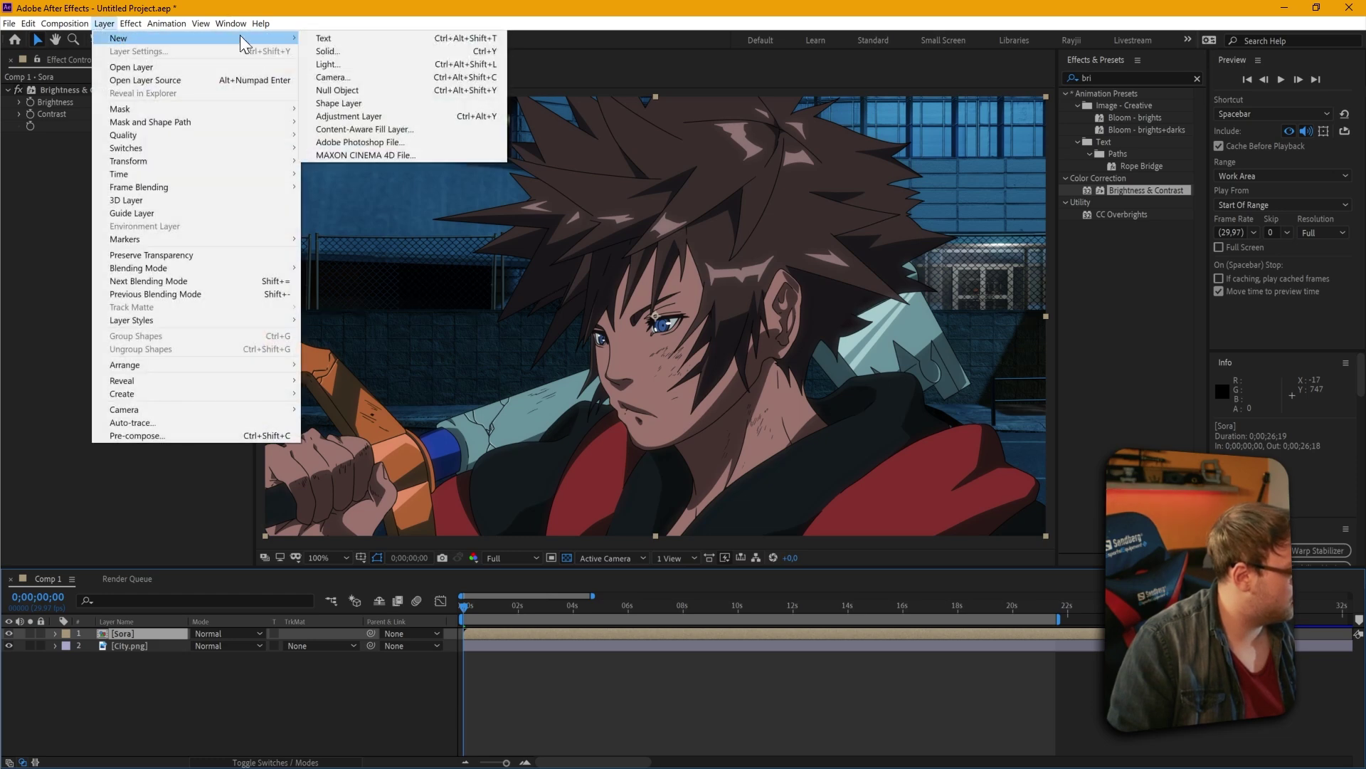
left_click(369, 54)
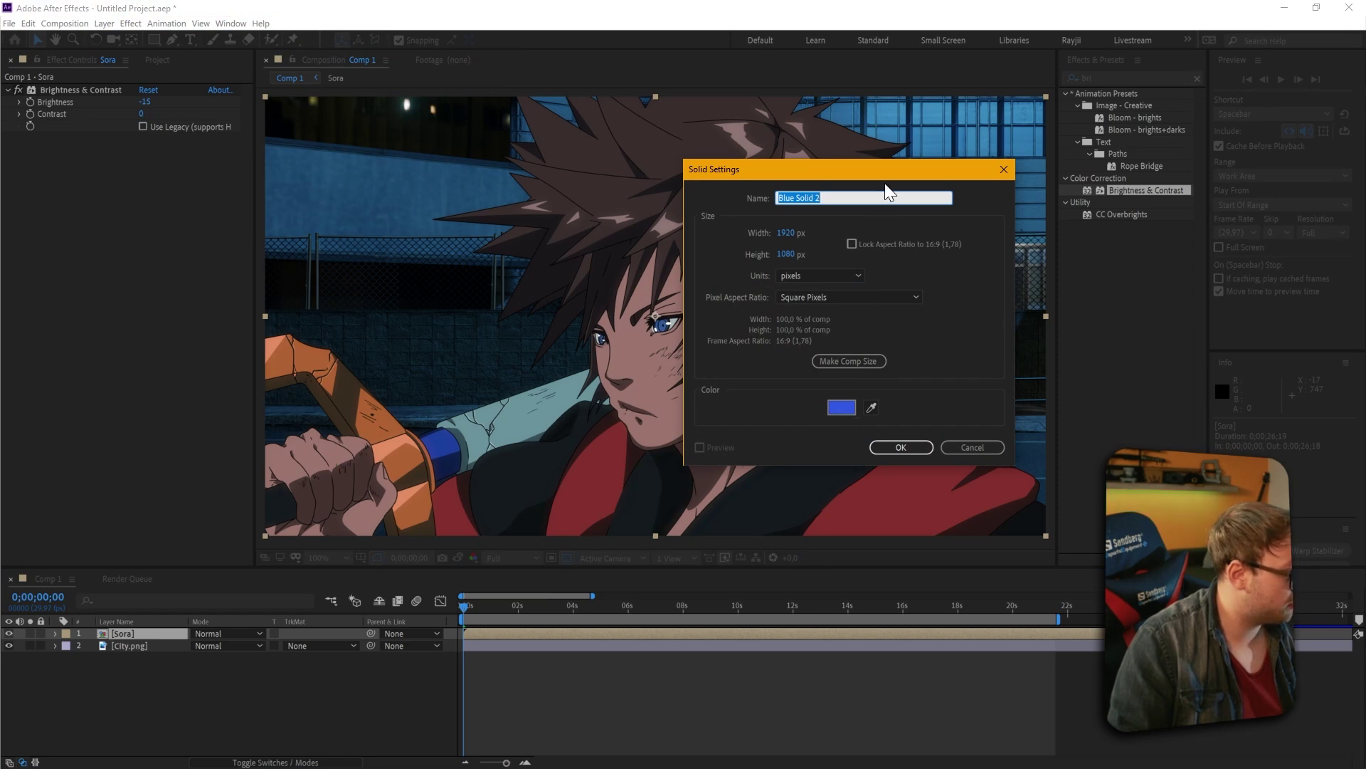
left_click_drag(883, 176, 484, 178)
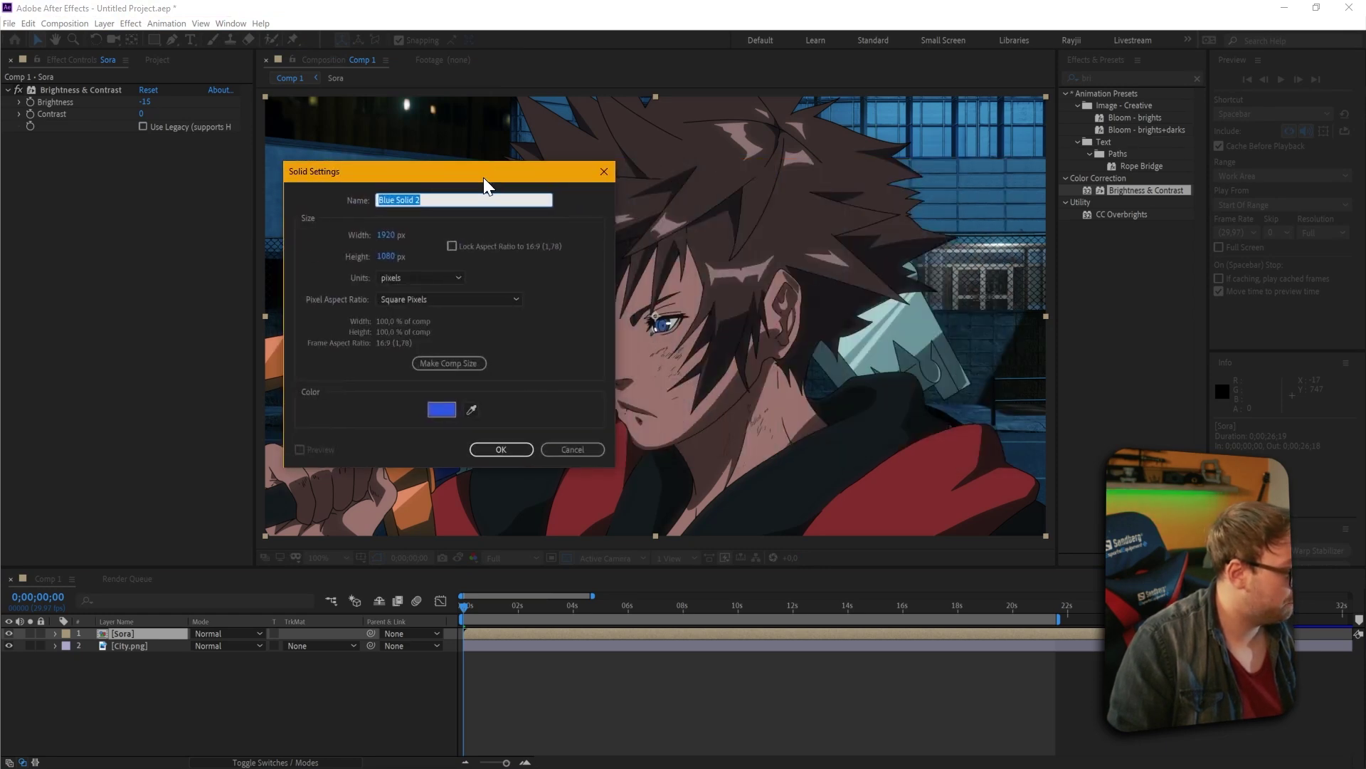
left_click(471, 409)
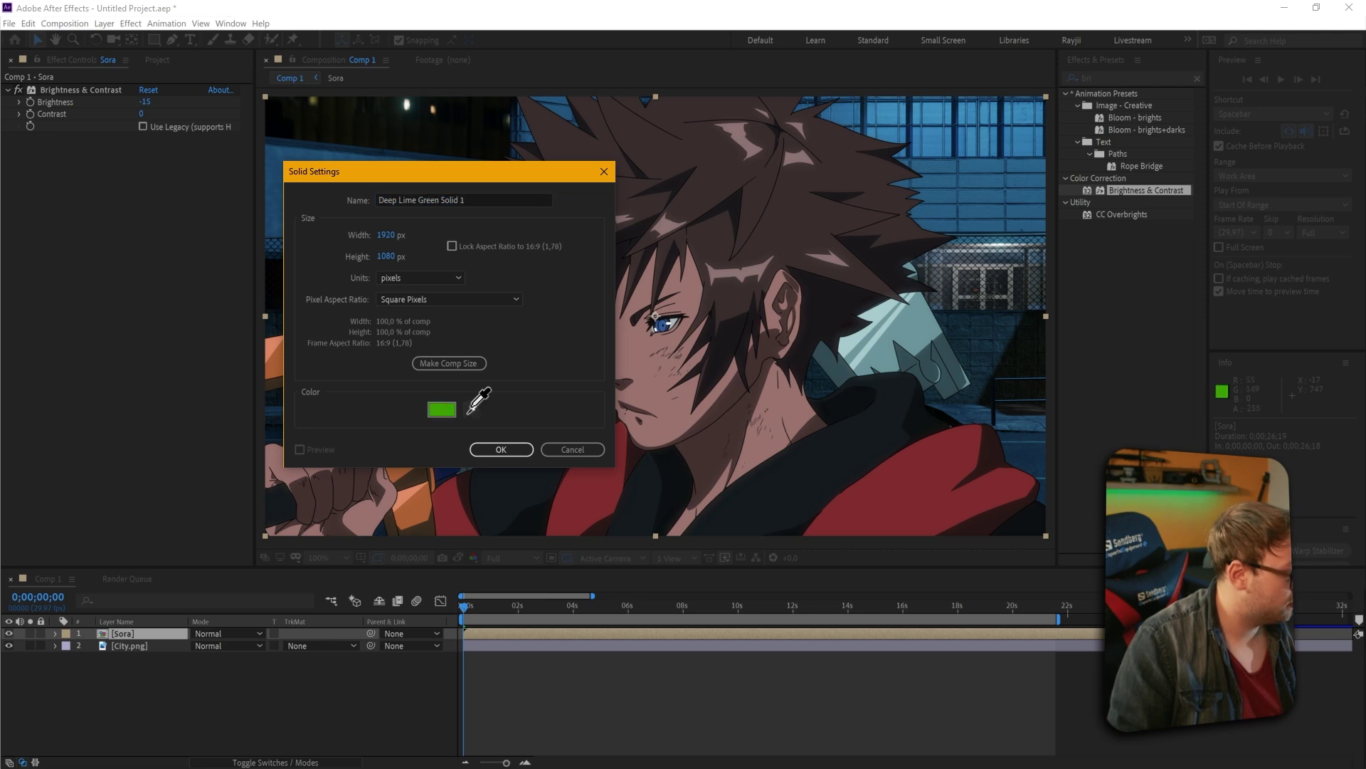
left_click(985, 165)
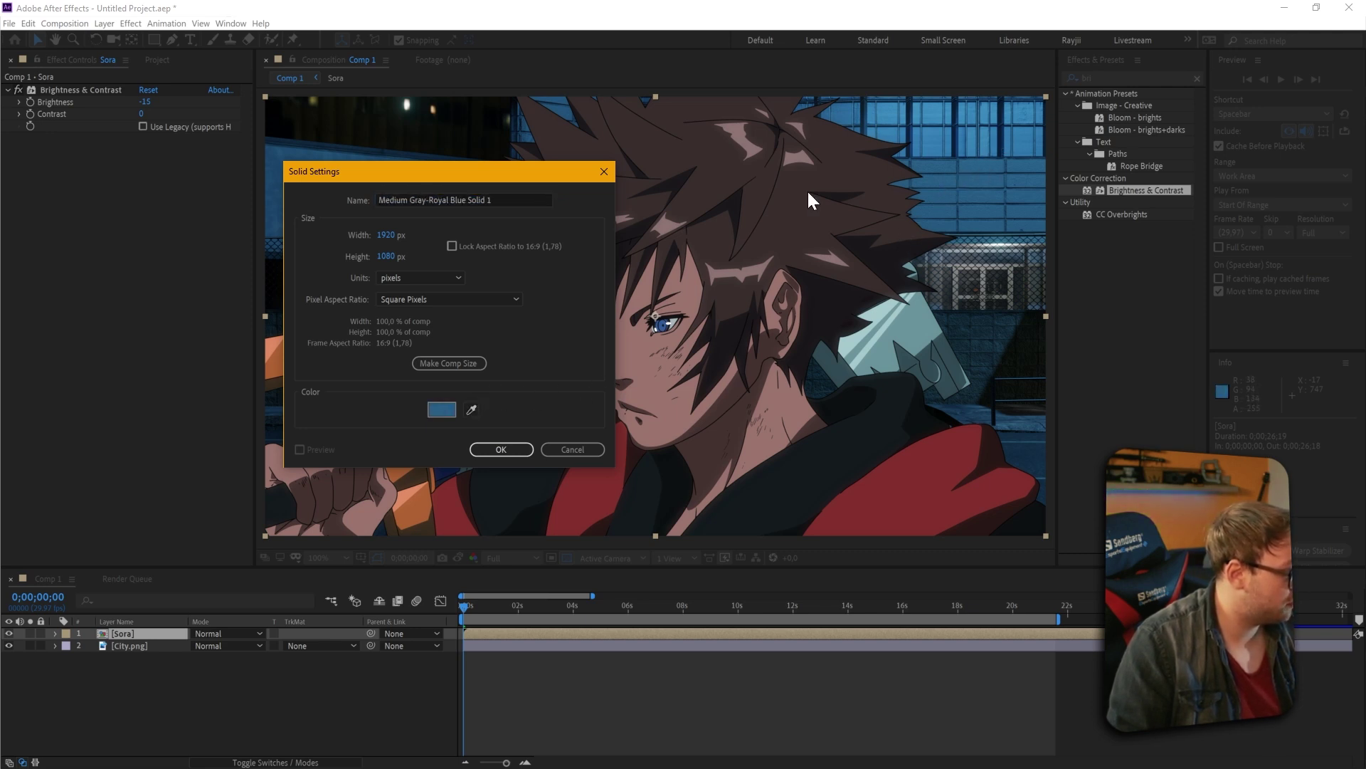
Brighten and saturate the blue, then create the Deep Royal Blue Solid 1 layer
left_click(440, 410)
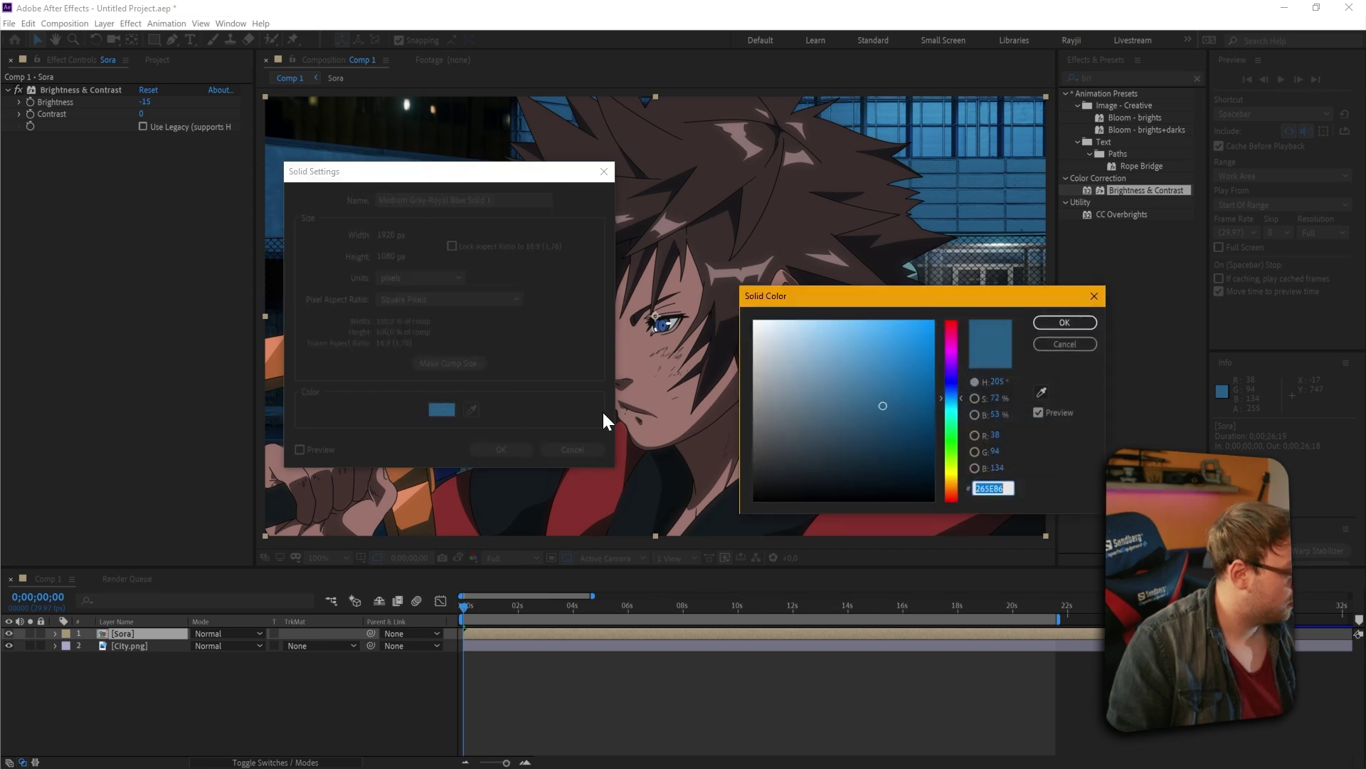
left_click(952, 401)
left_click_drag(880, 391, 903, 380)
left_click(1046, 326)
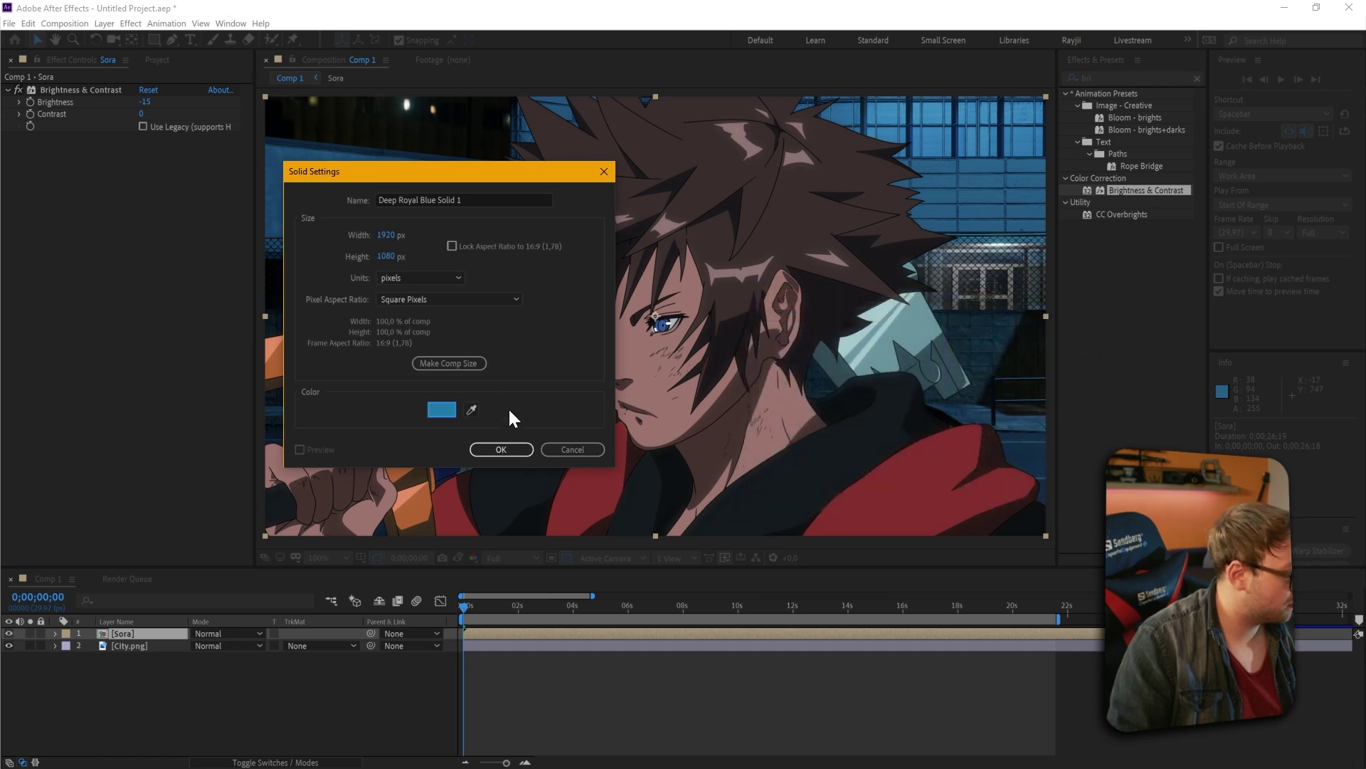
left_click(488, 449)
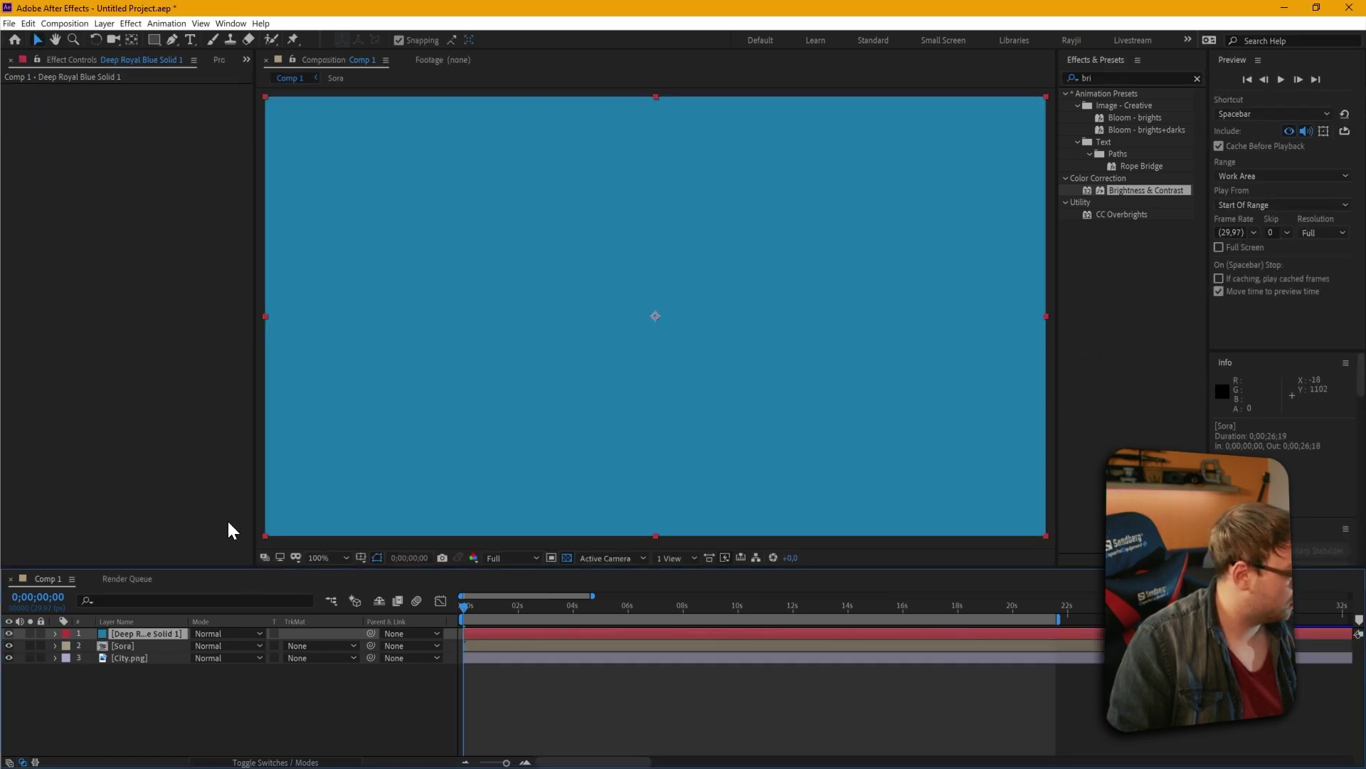
key("comma")
key("comma")
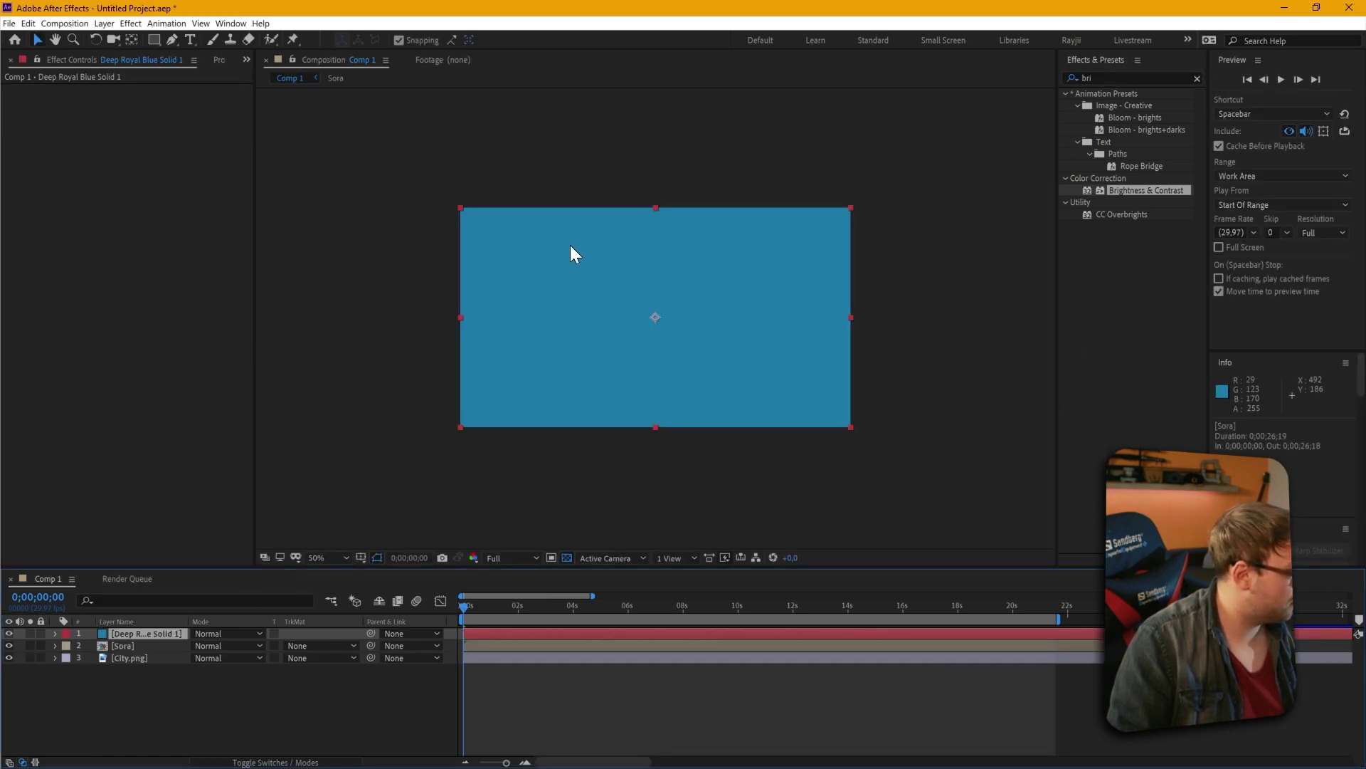
Draw a closed curved mask on the blue solid with the Pen tool
left_click(172, 39)
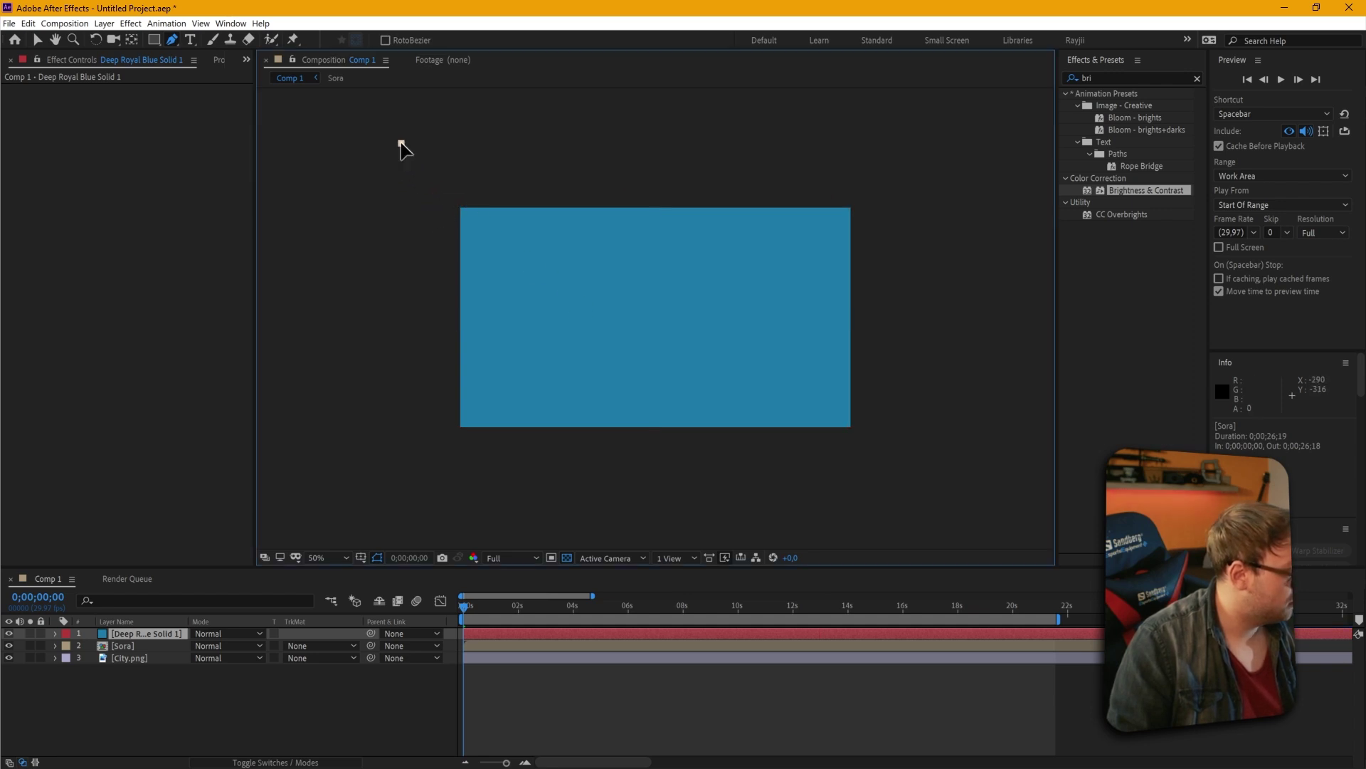
left_click(402, 143)
left_click_drag(902, 452, 1123, 444)
left_click(999, 287)
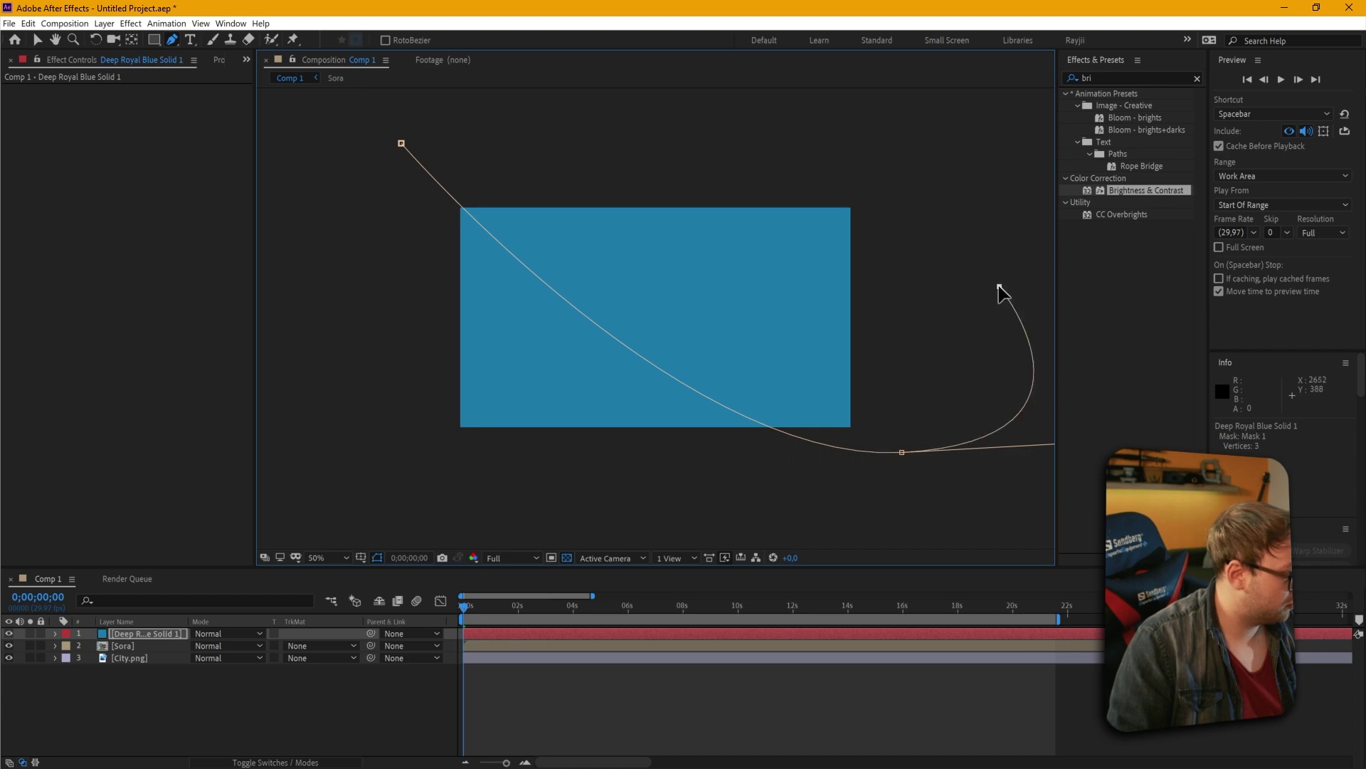
left_click(944, 183)
left_click(711, 127)
left_click(518, 142)
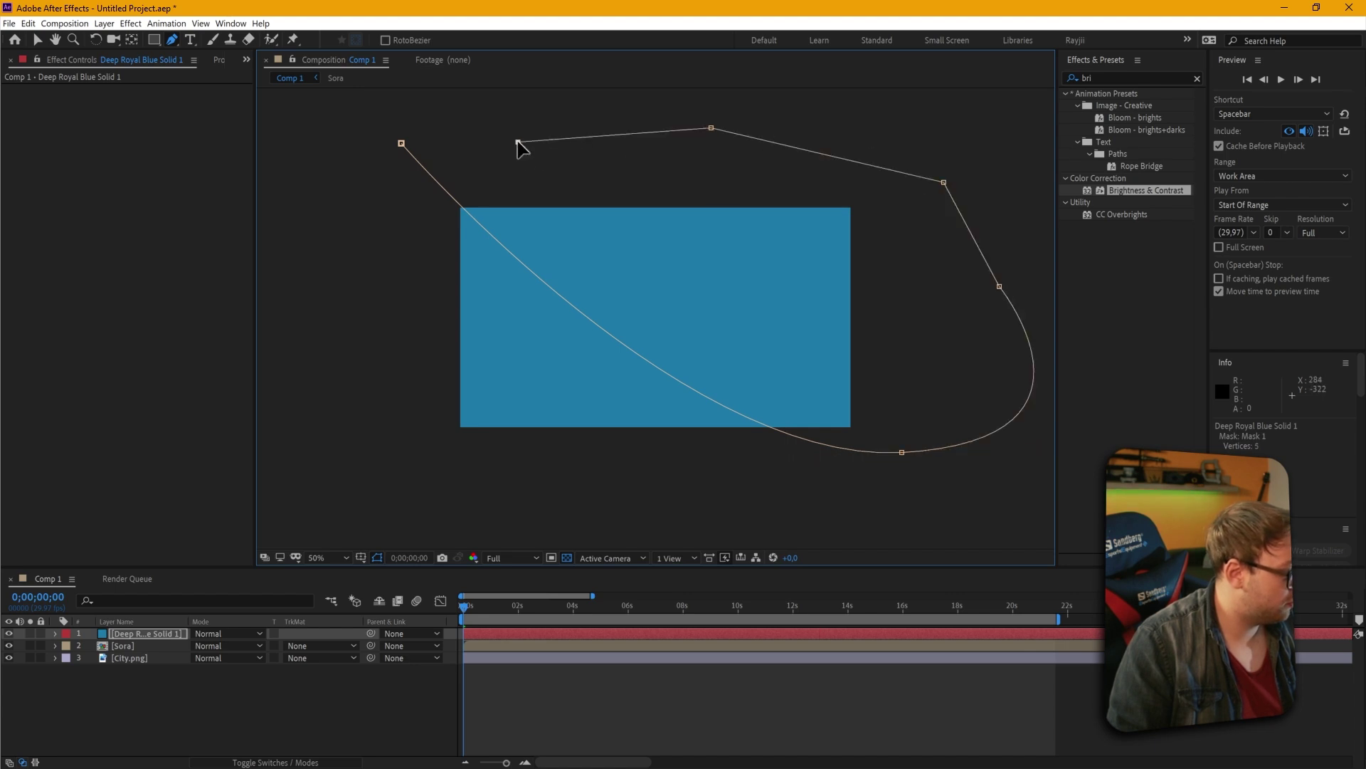
left_click(402, 143)
Feather the mask by 941 pixels and set Mask Expansion to about -491 pixels
left_click(155, 632)
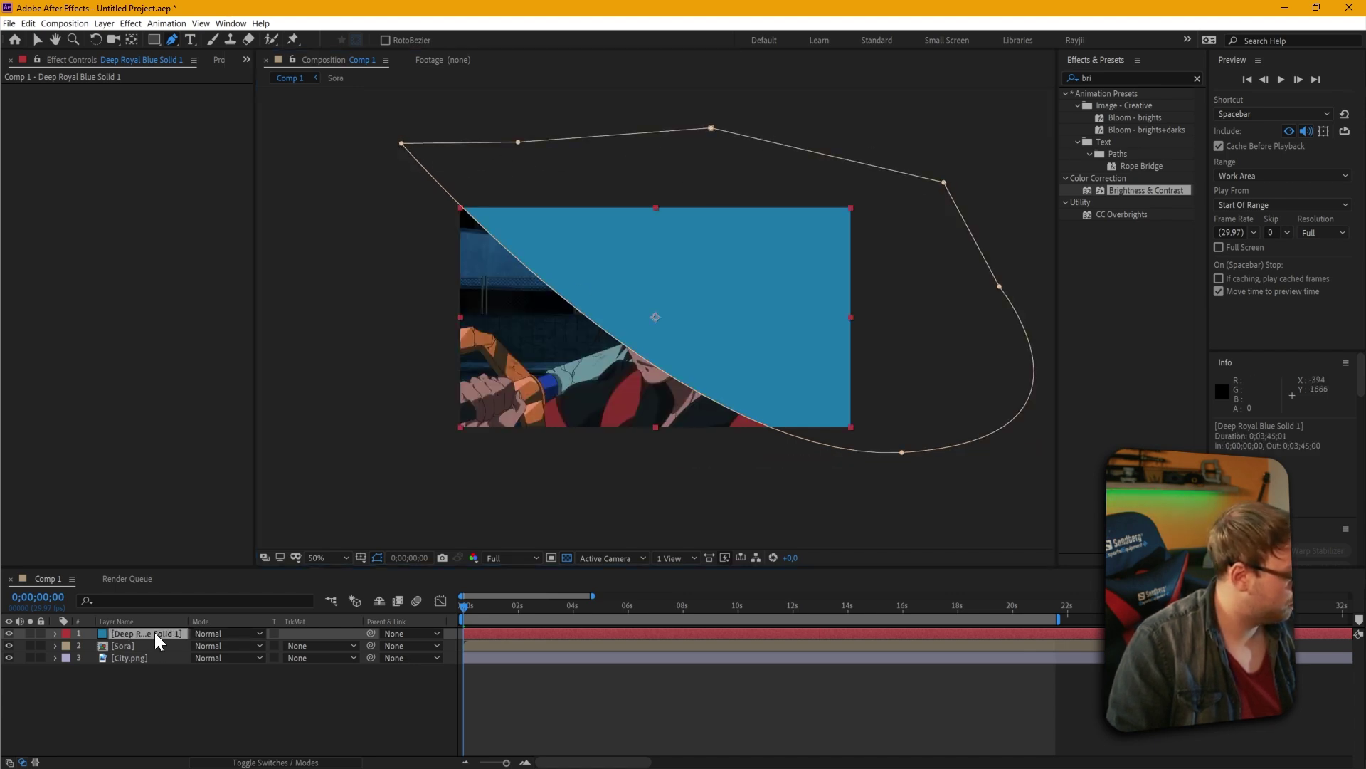
key("f")
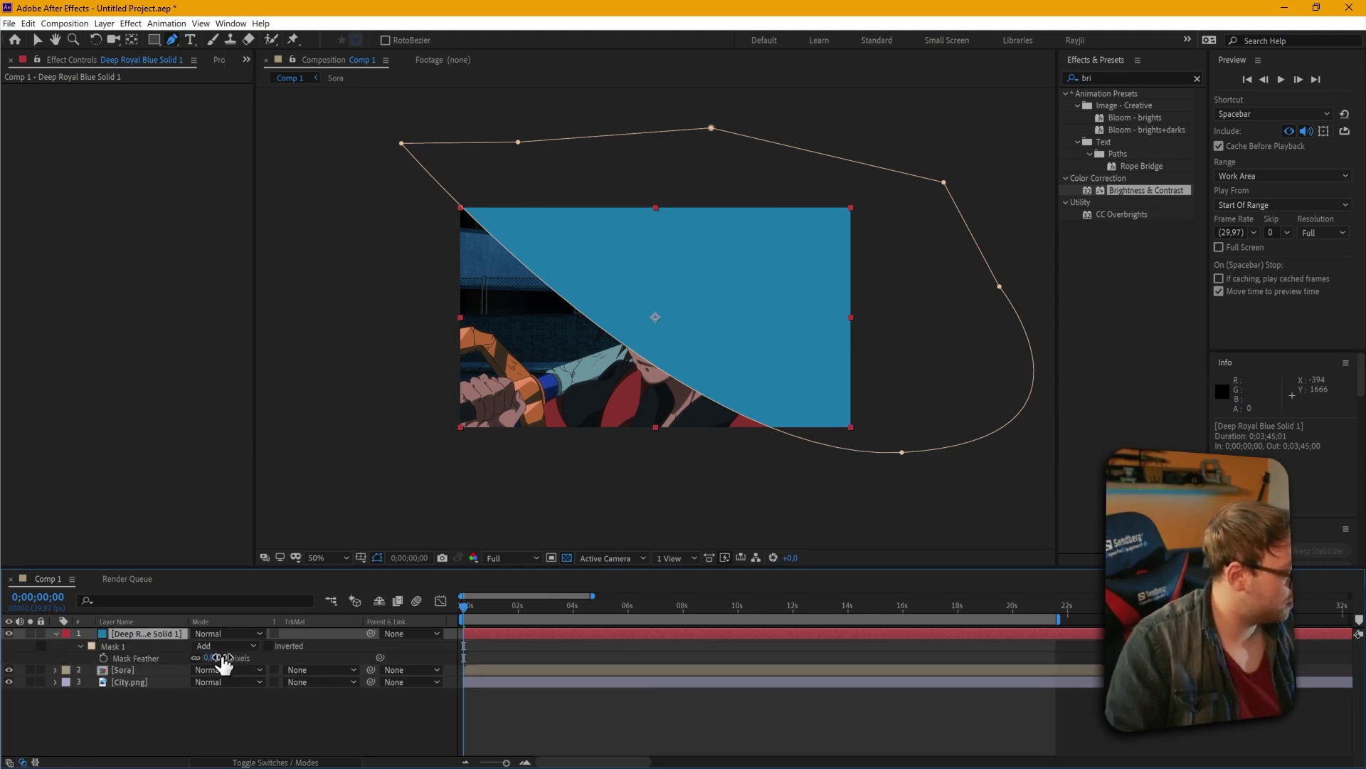
left_click_drag(223, 662, 886, 657)
left_click(167, 633)
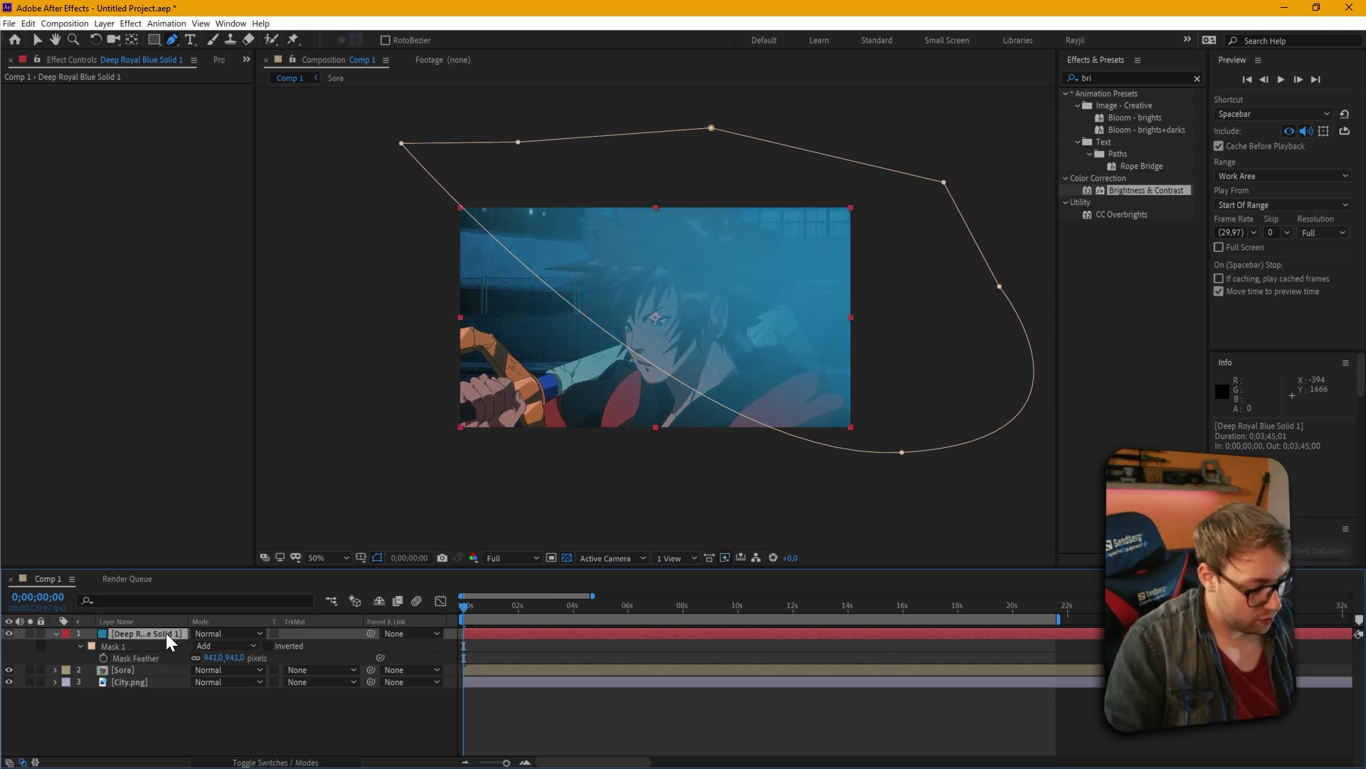
key("m")
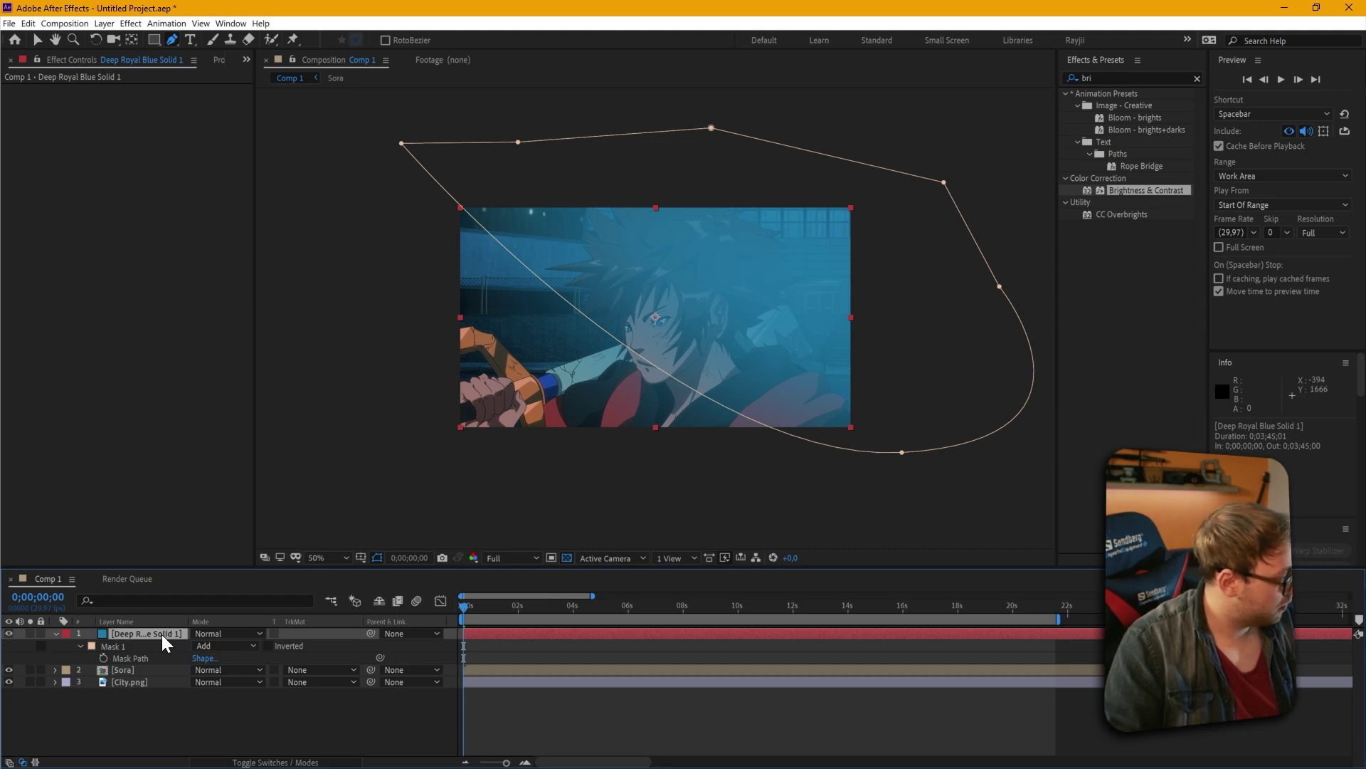
key("m")
key("m")
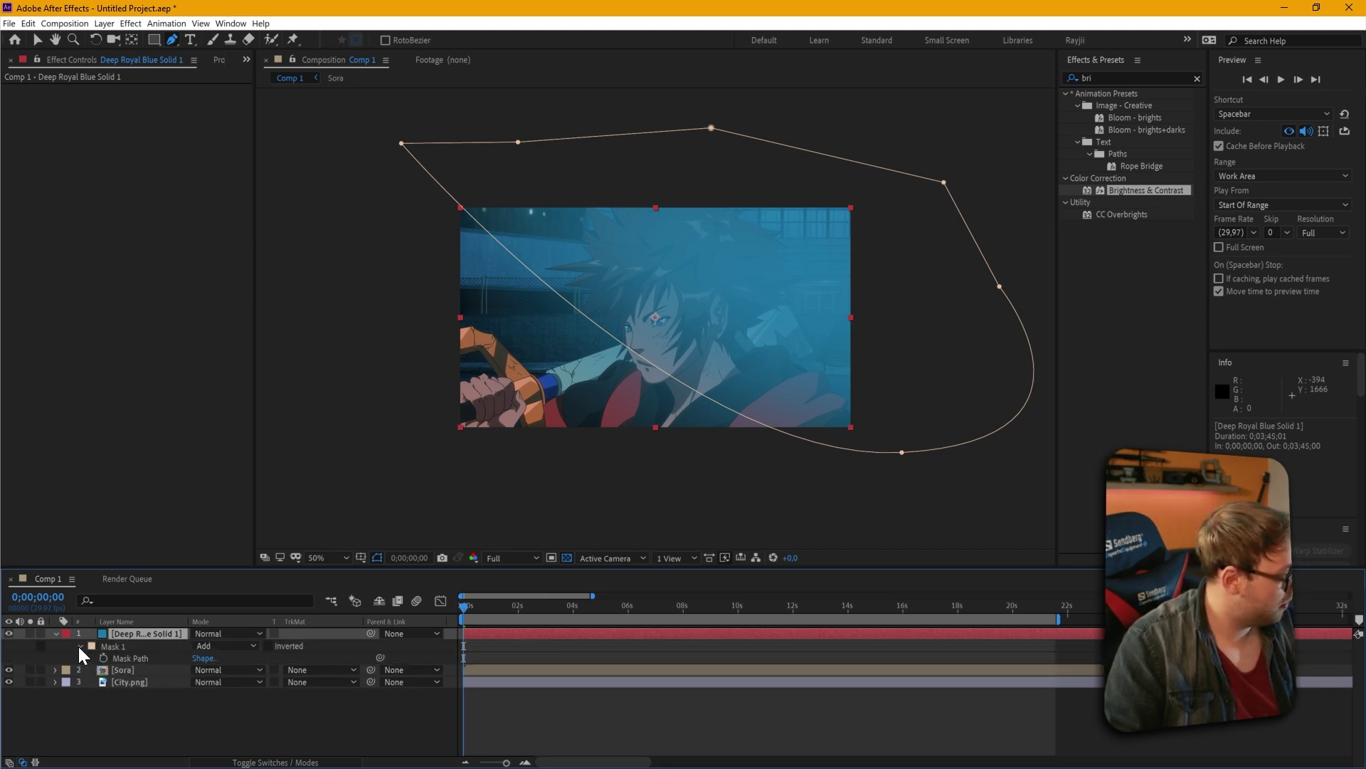
key("m")
key("m")
key("m")
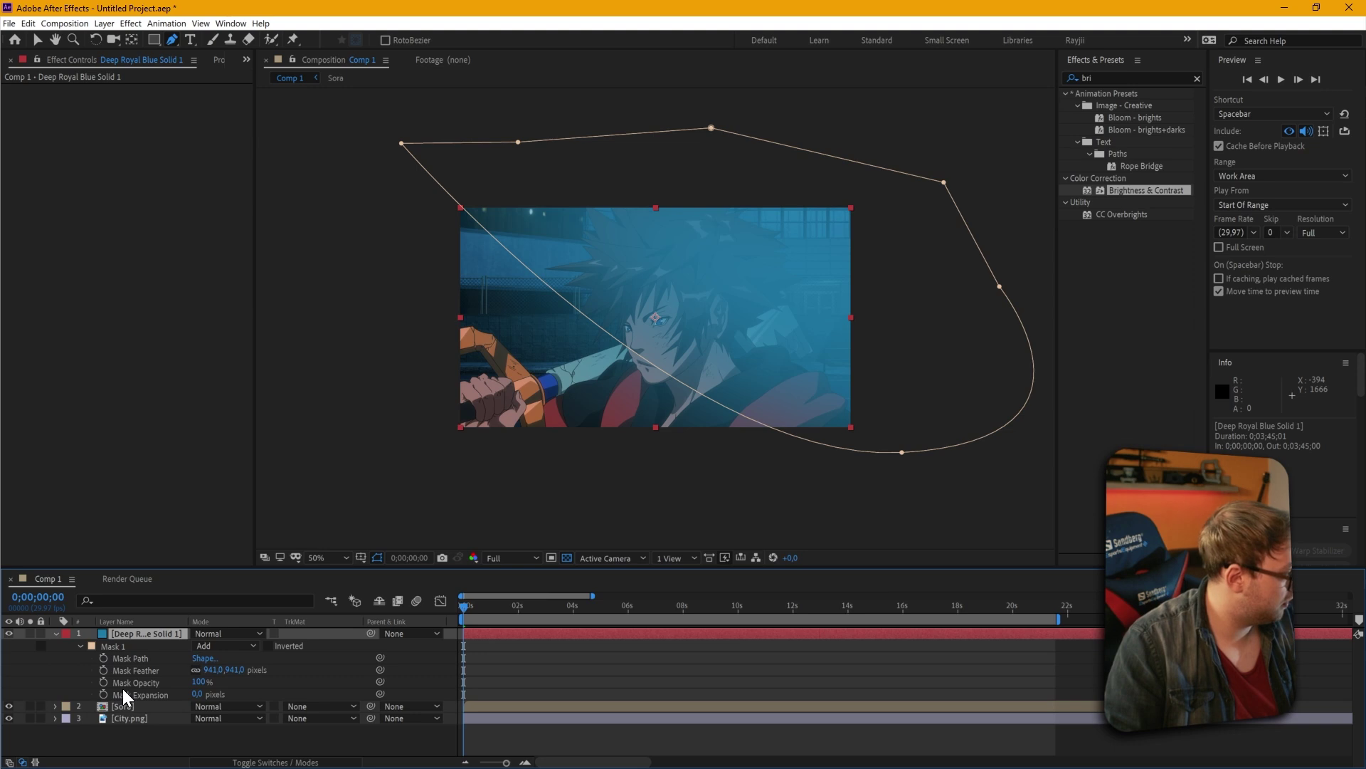
left_click_drag(199, 694, 5, 695)
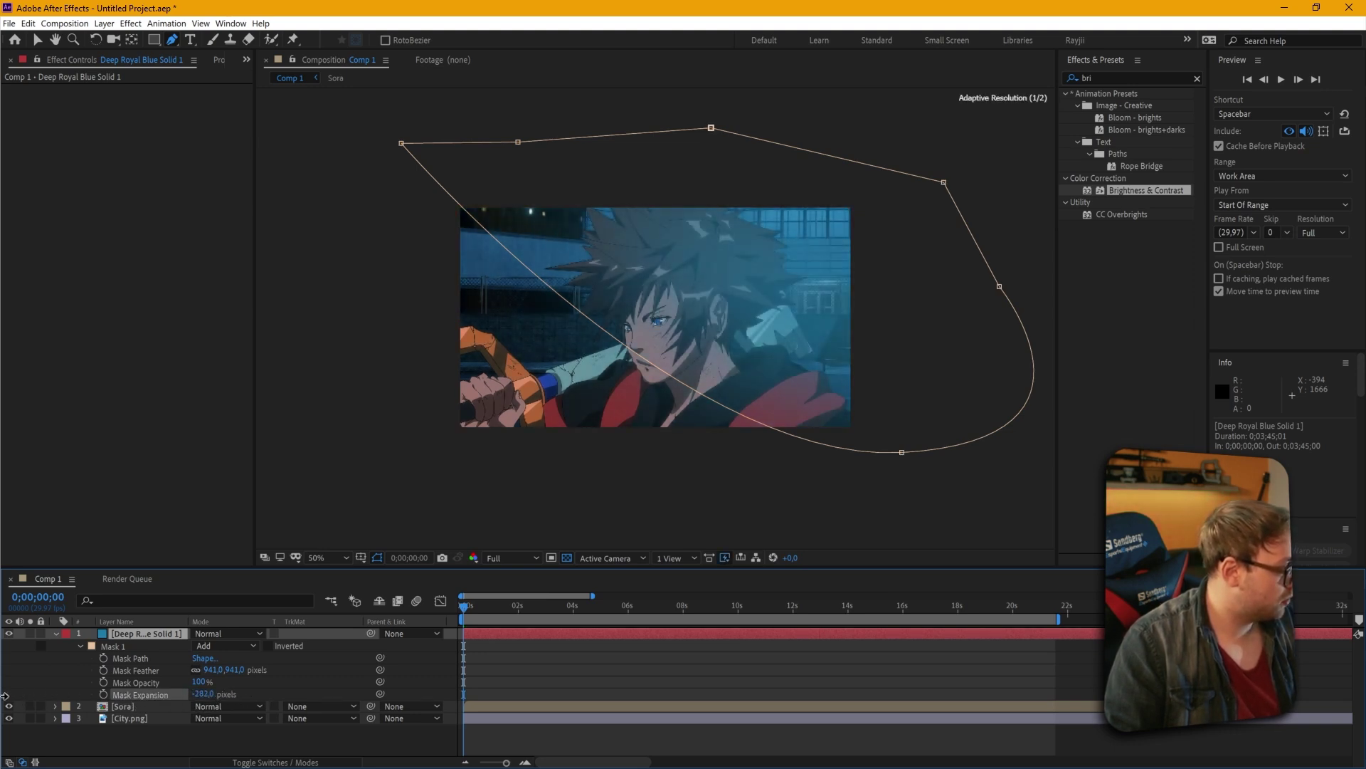
left_click_drag(199, 695, 33, 696)
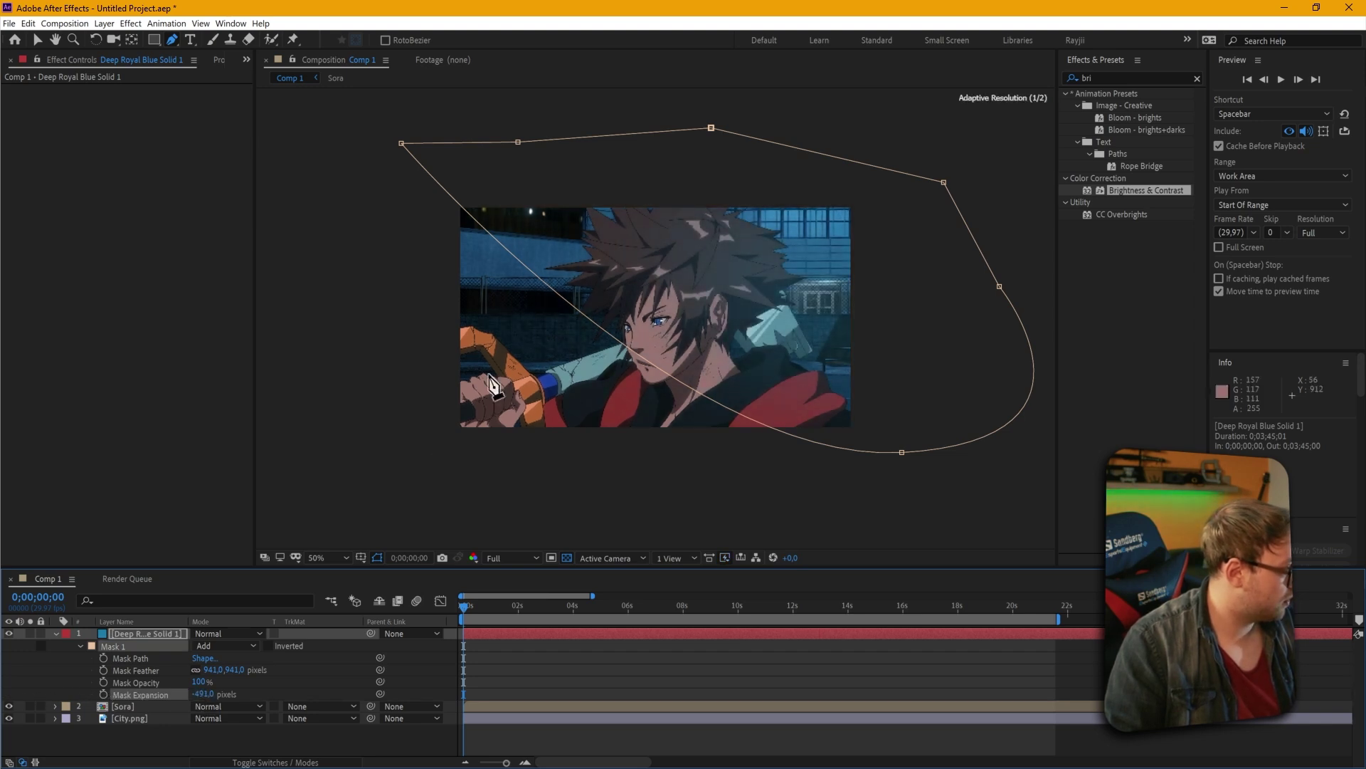
key("period")
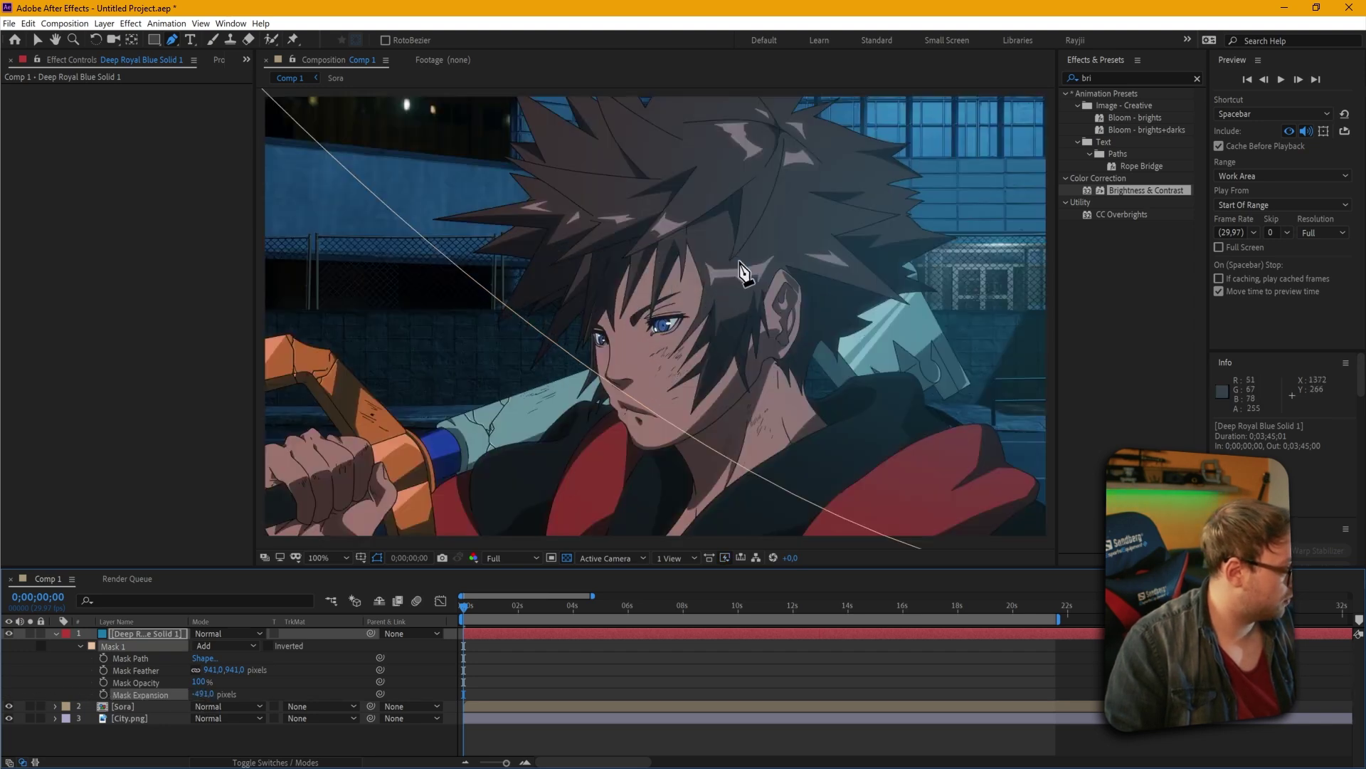
Set the blue solid's blending mode to Screen after briefly trying Lighten, then select Sora
left_click(222, 631)
left_click(225, 270)
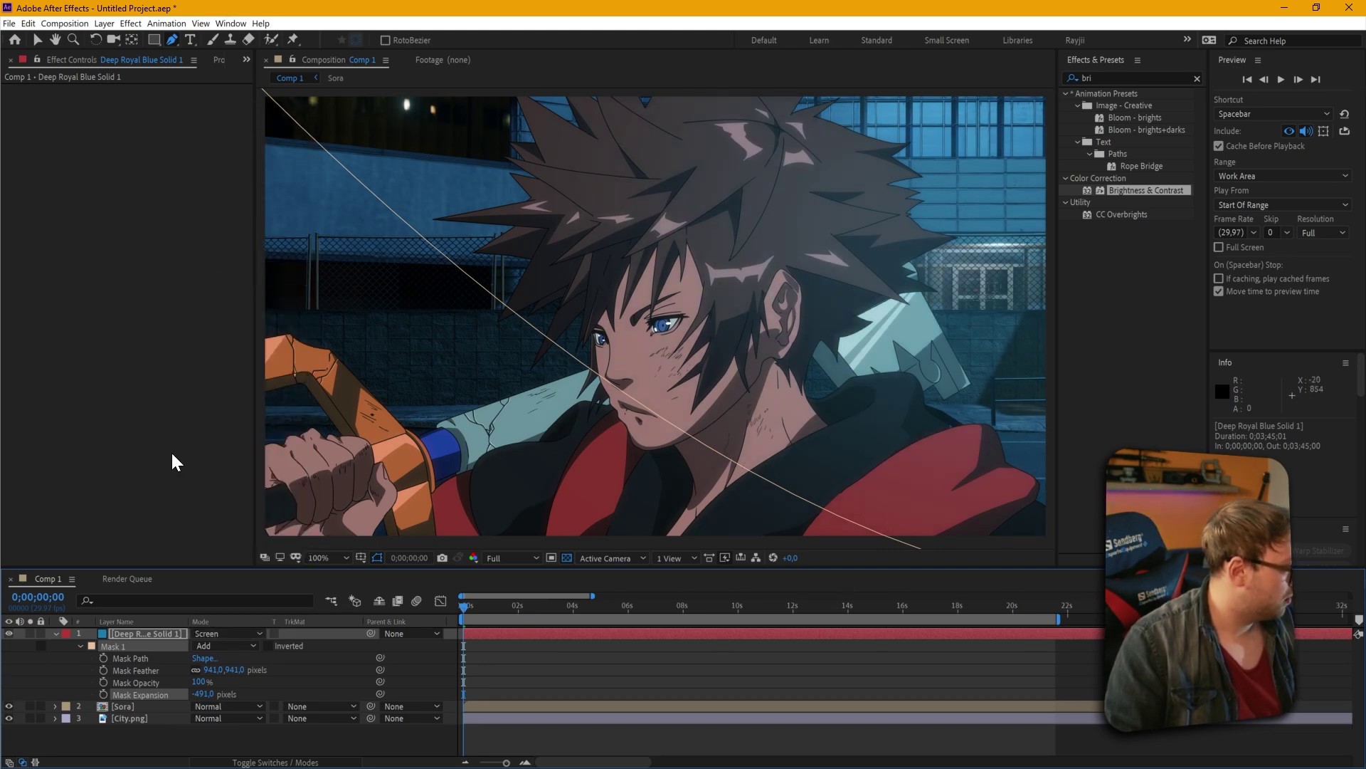
left_click(207, 633)
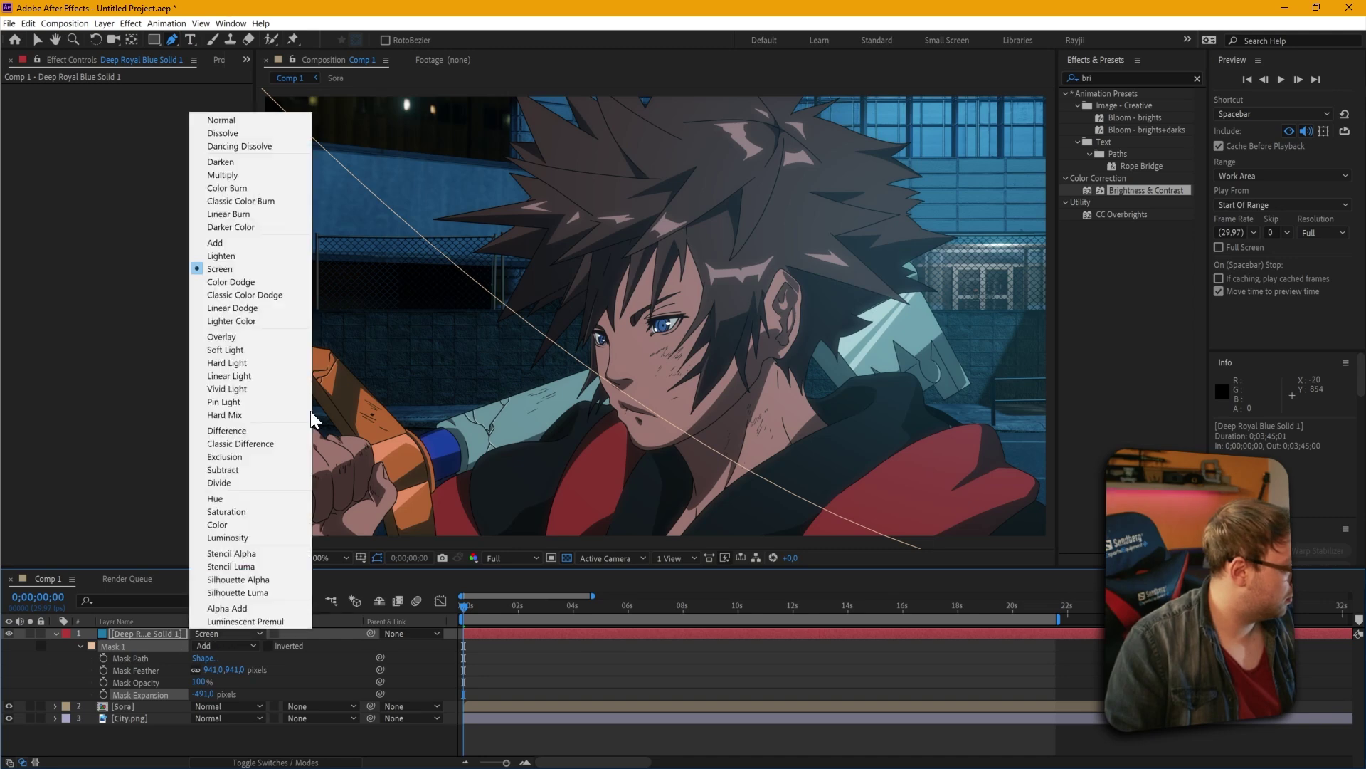
left_click(222, 257)
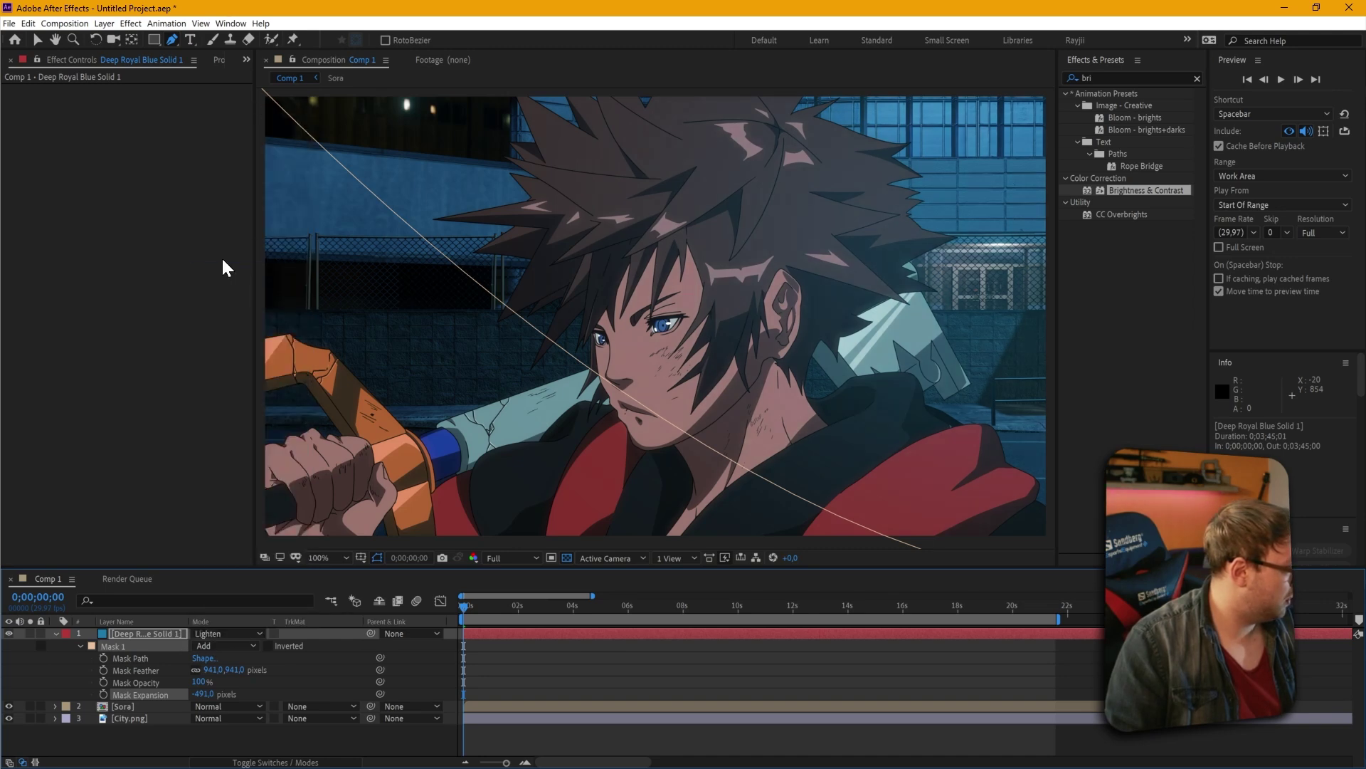
left_click(55, 632)
left_click(239, 634)
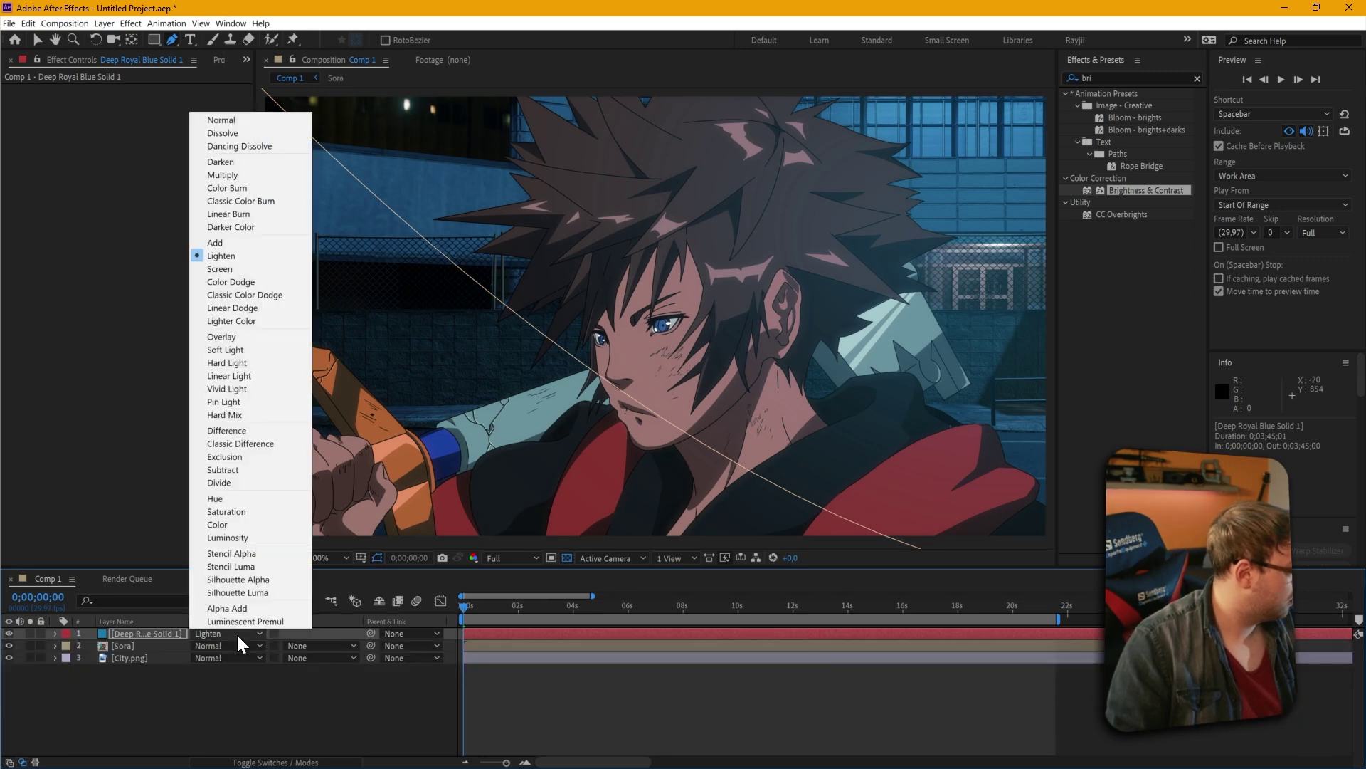
left_click(222, 266)
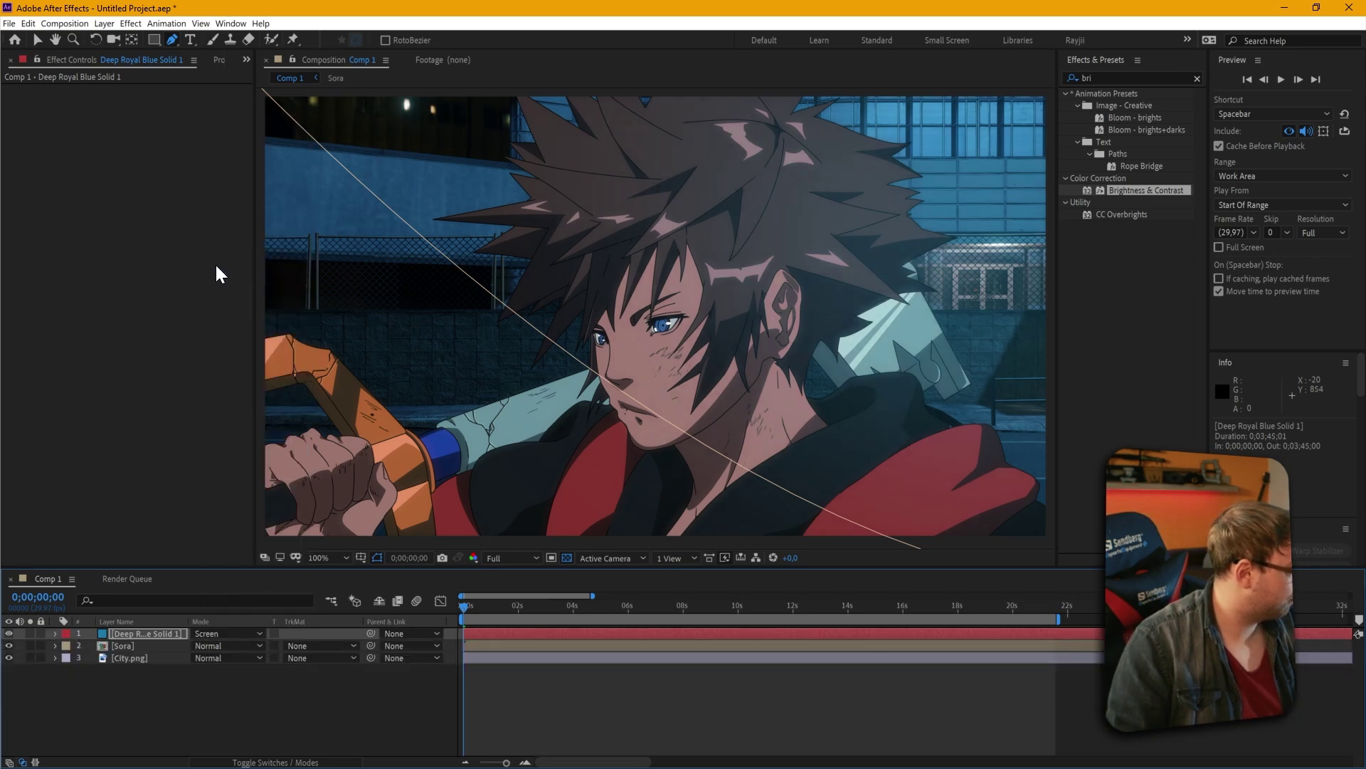
left_click(142, 652)
left_click(131, 645)
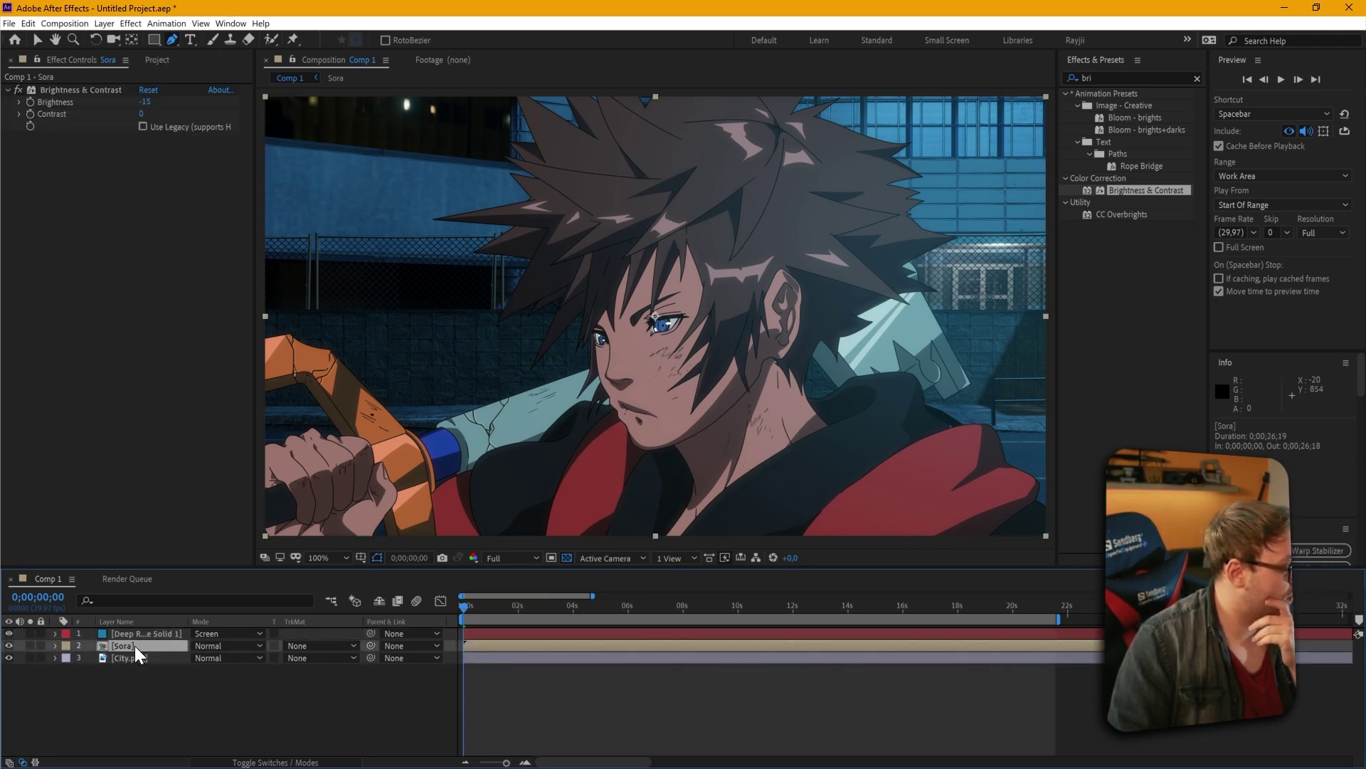
Hide the blue solid after comparing, and open the Sora precomp
left_click(8, 633)
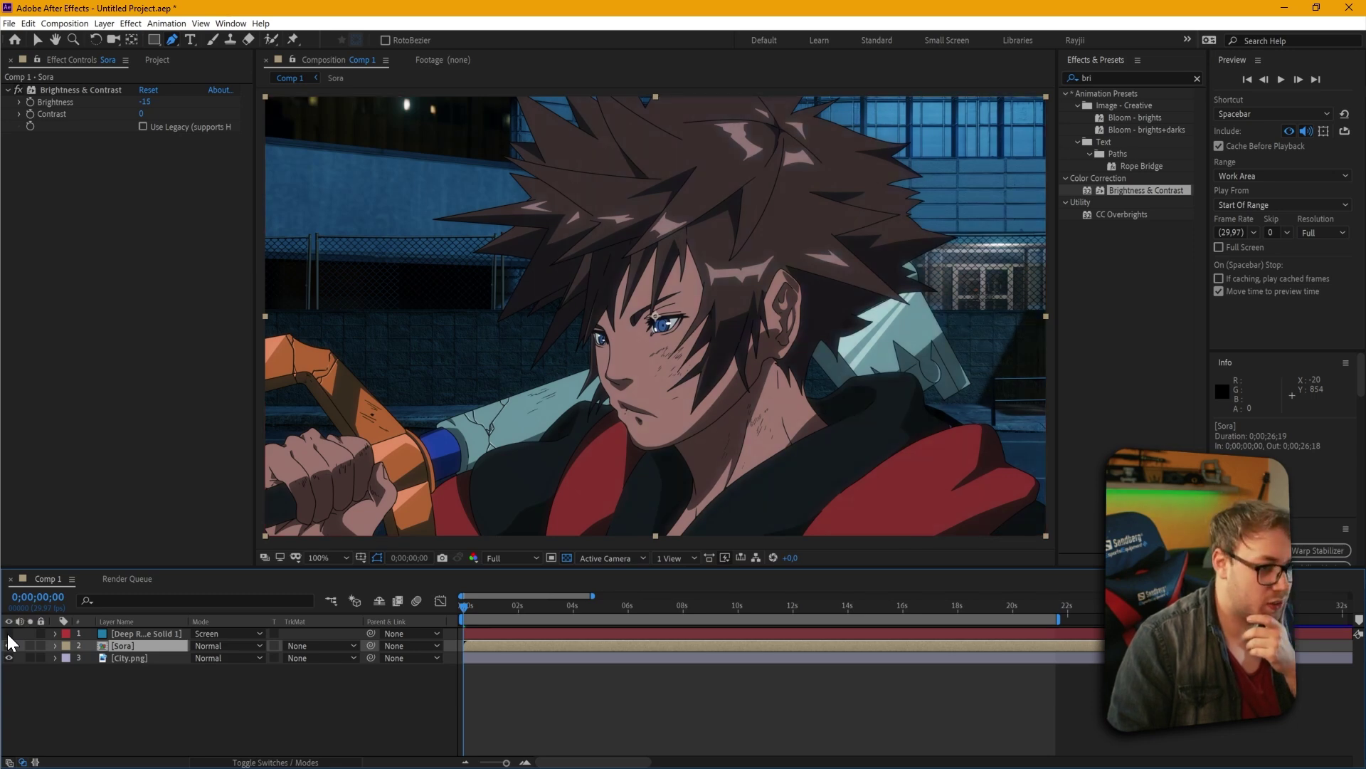
left_click(8, 633)
left_click(8, 634)
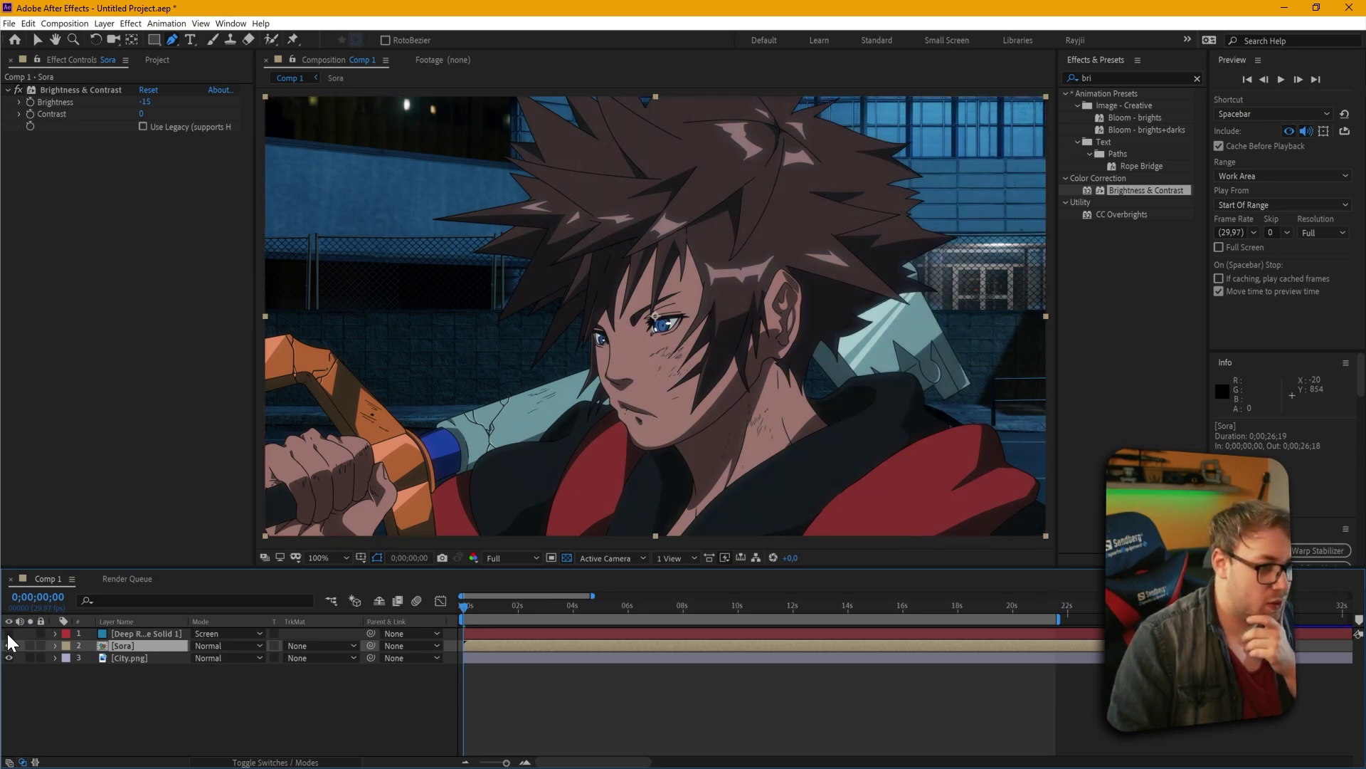
double_click(123, 645)
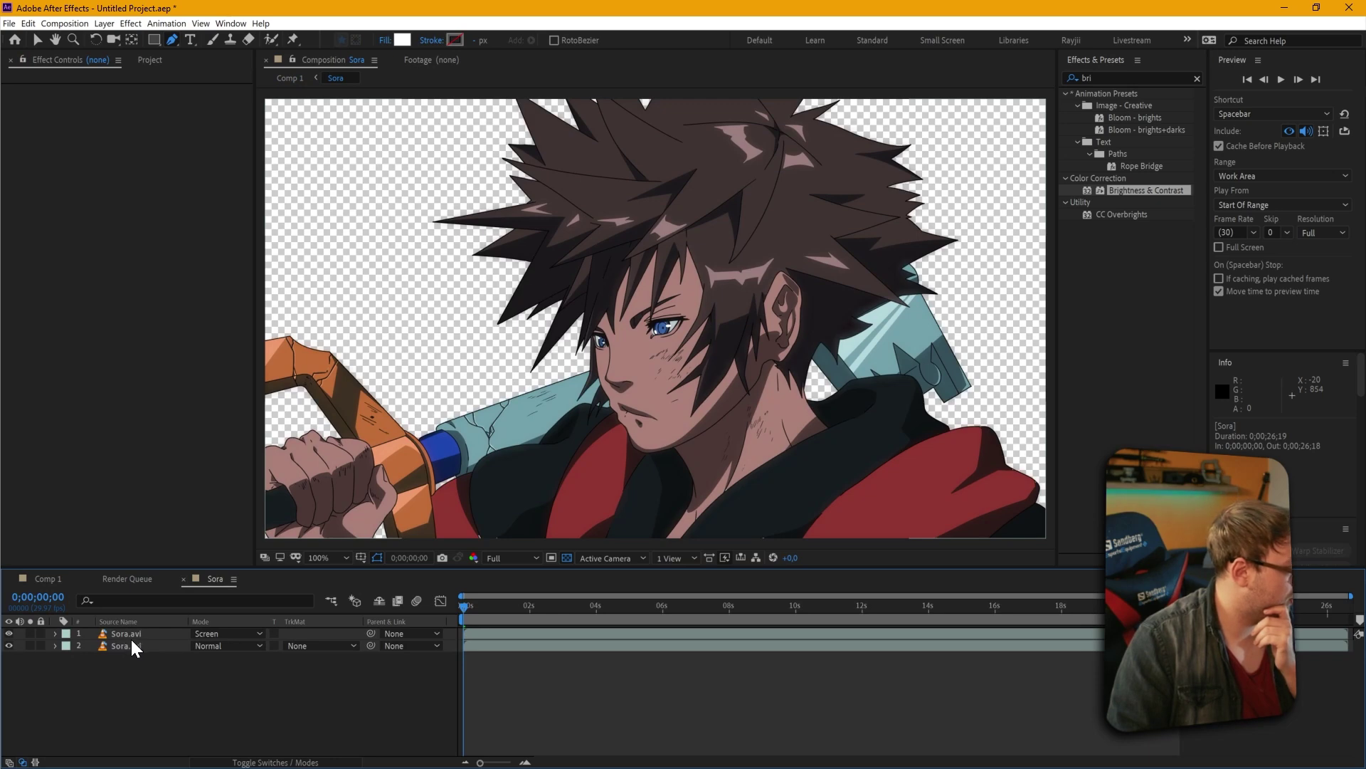
Switch the upper Sora.avi layer's blending from Screen to Lighten, then return to Comp 1
left_click(207, 634)
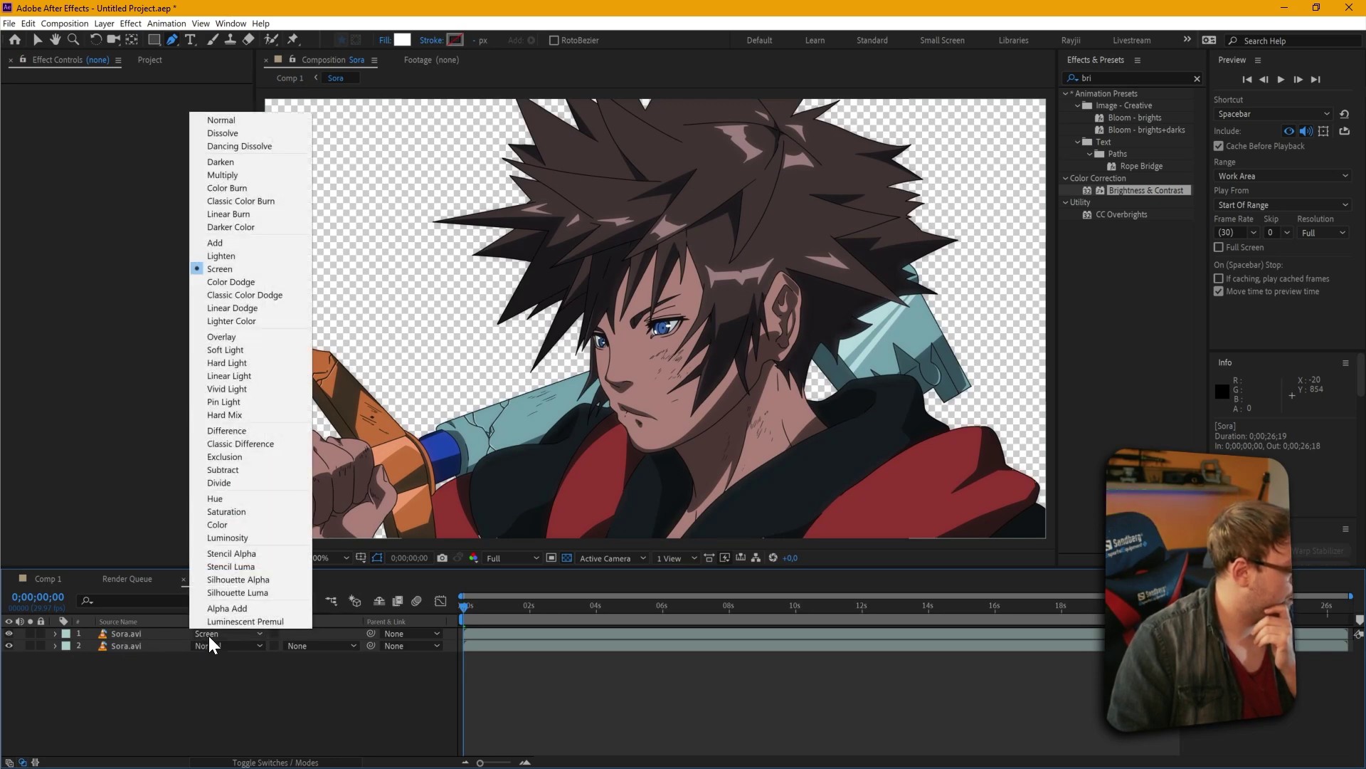
left_click(127, 647)
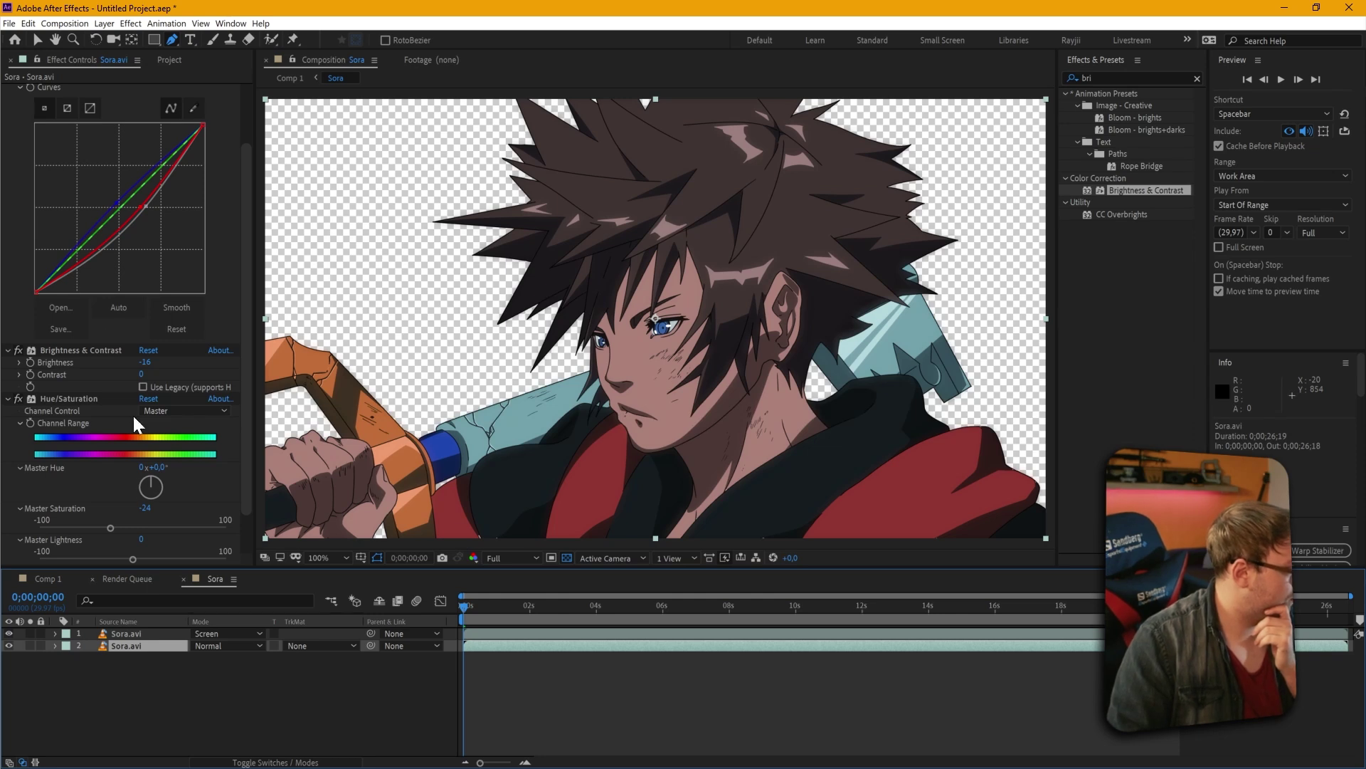
scroll(124, 193, "up", 3)
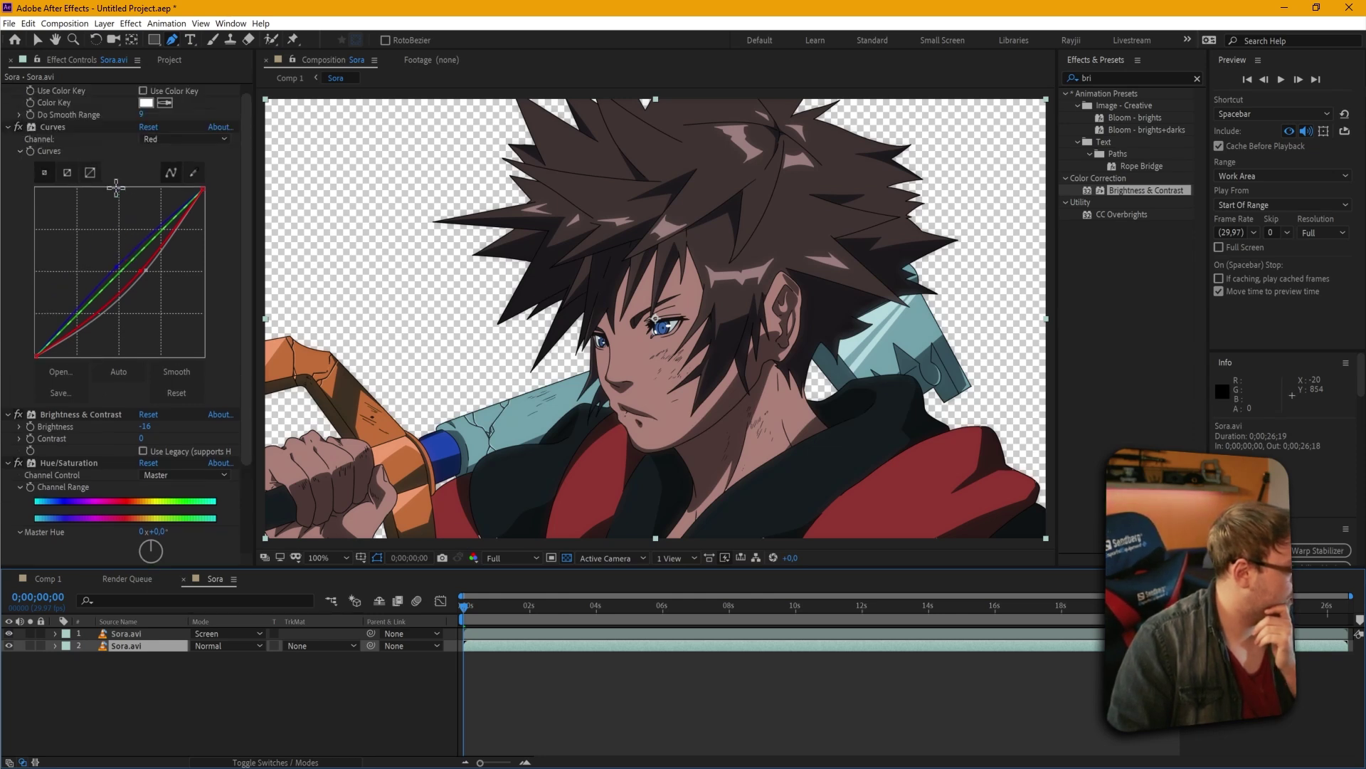
left_click(143, 634)
left_click(206, 634)
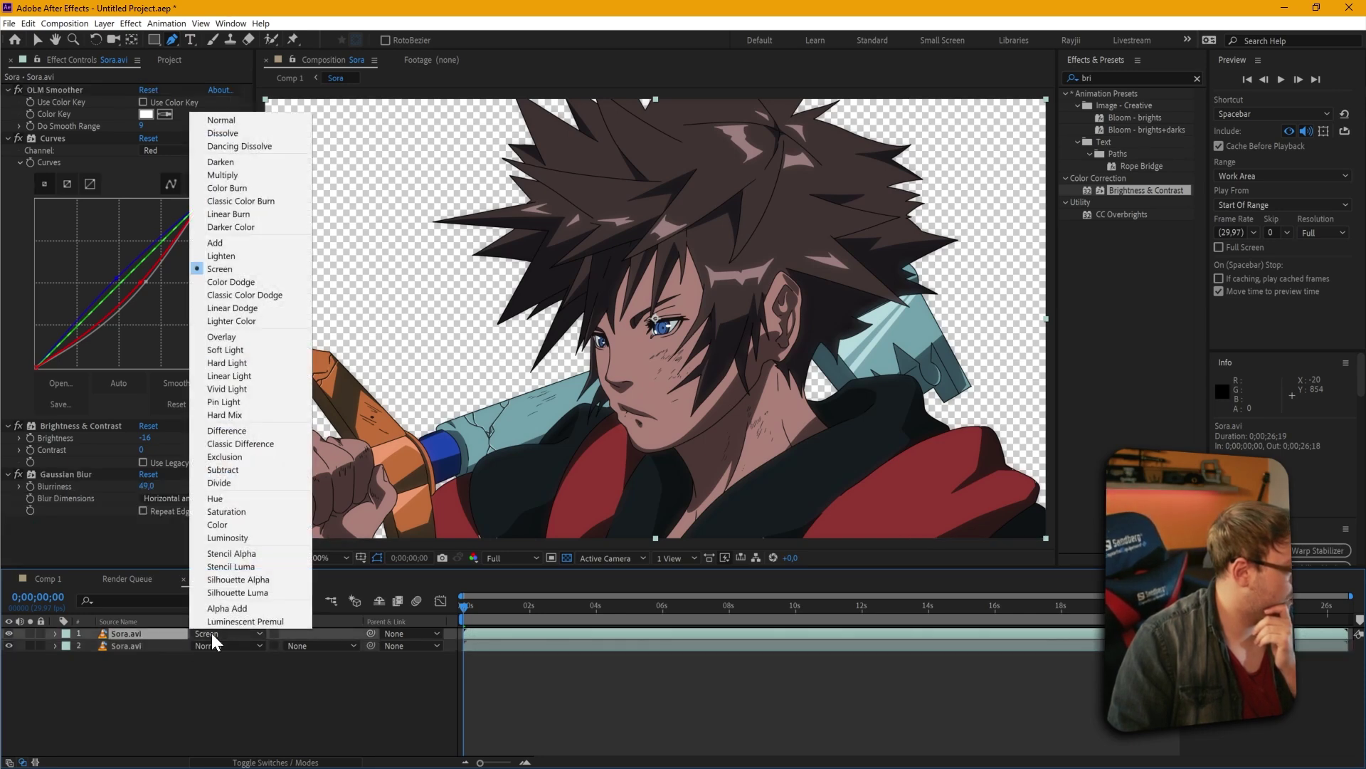
left_click(237, 254)
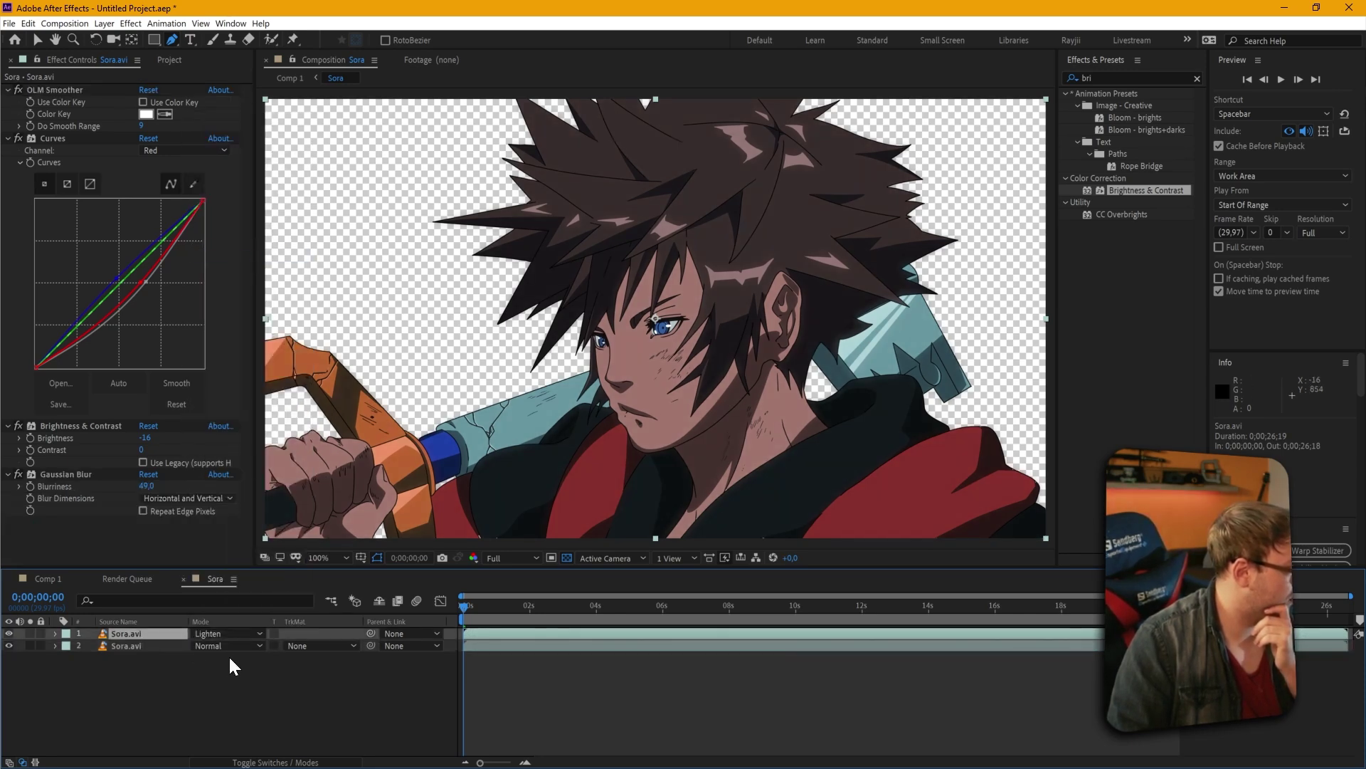
left_click(45, 578)
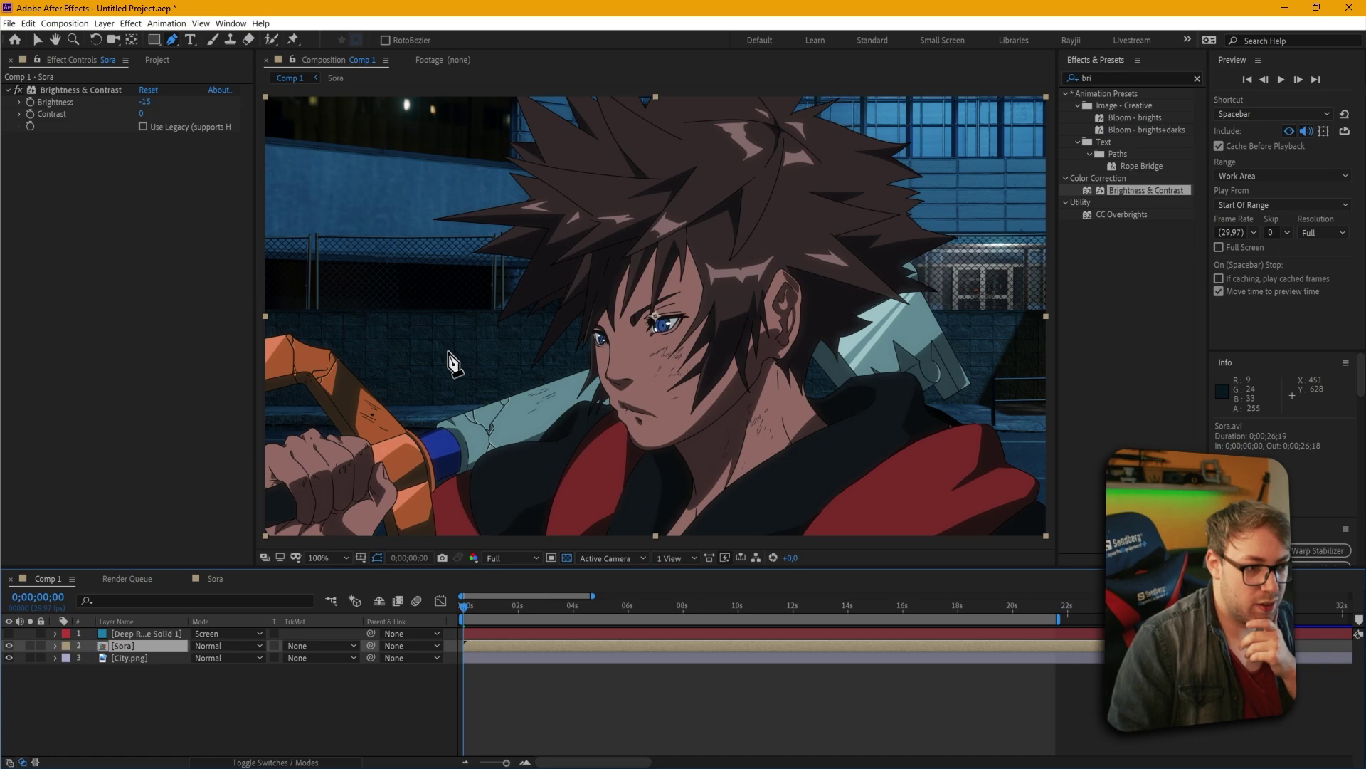
In the Sora precomp, set the upper Sora.avi layer's opacity to 25%
scroll(427, 434, "down", 1)
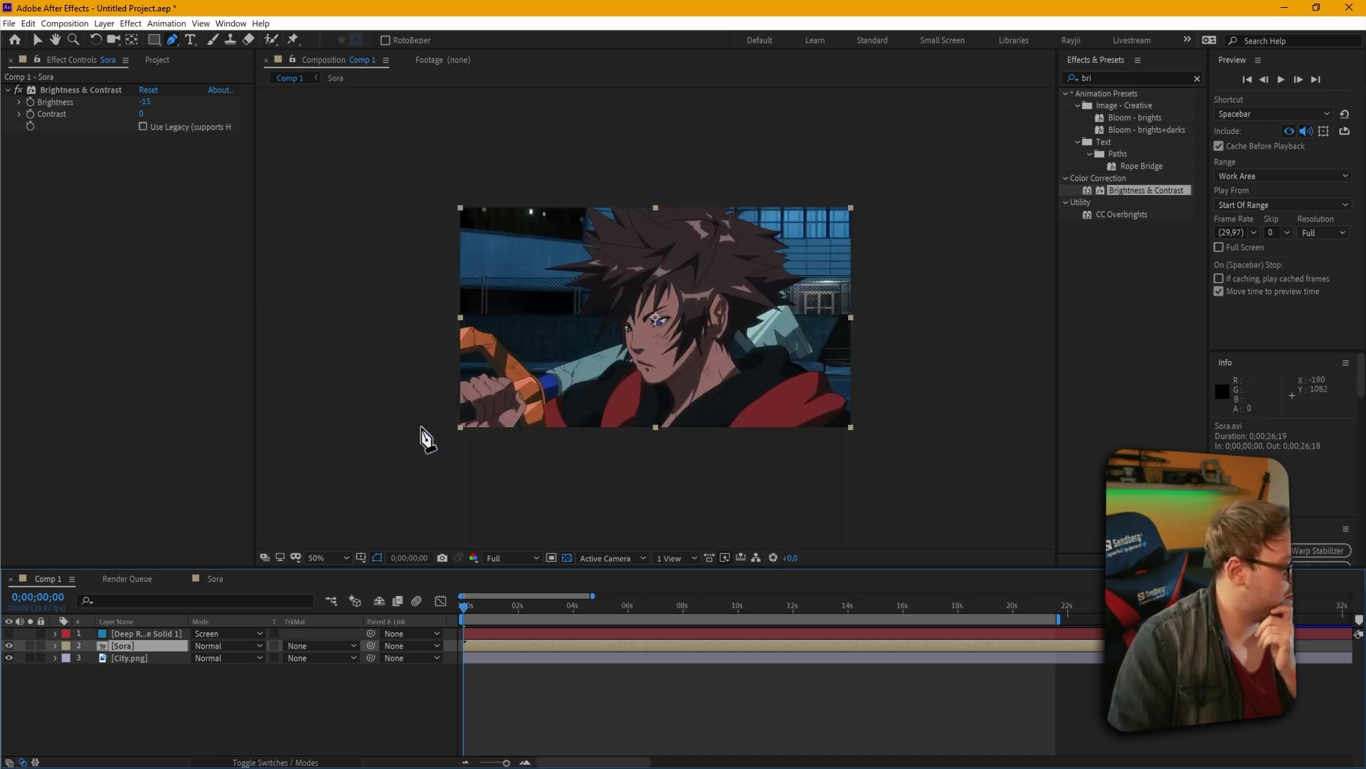
scroll(456, 385, "up", 1)
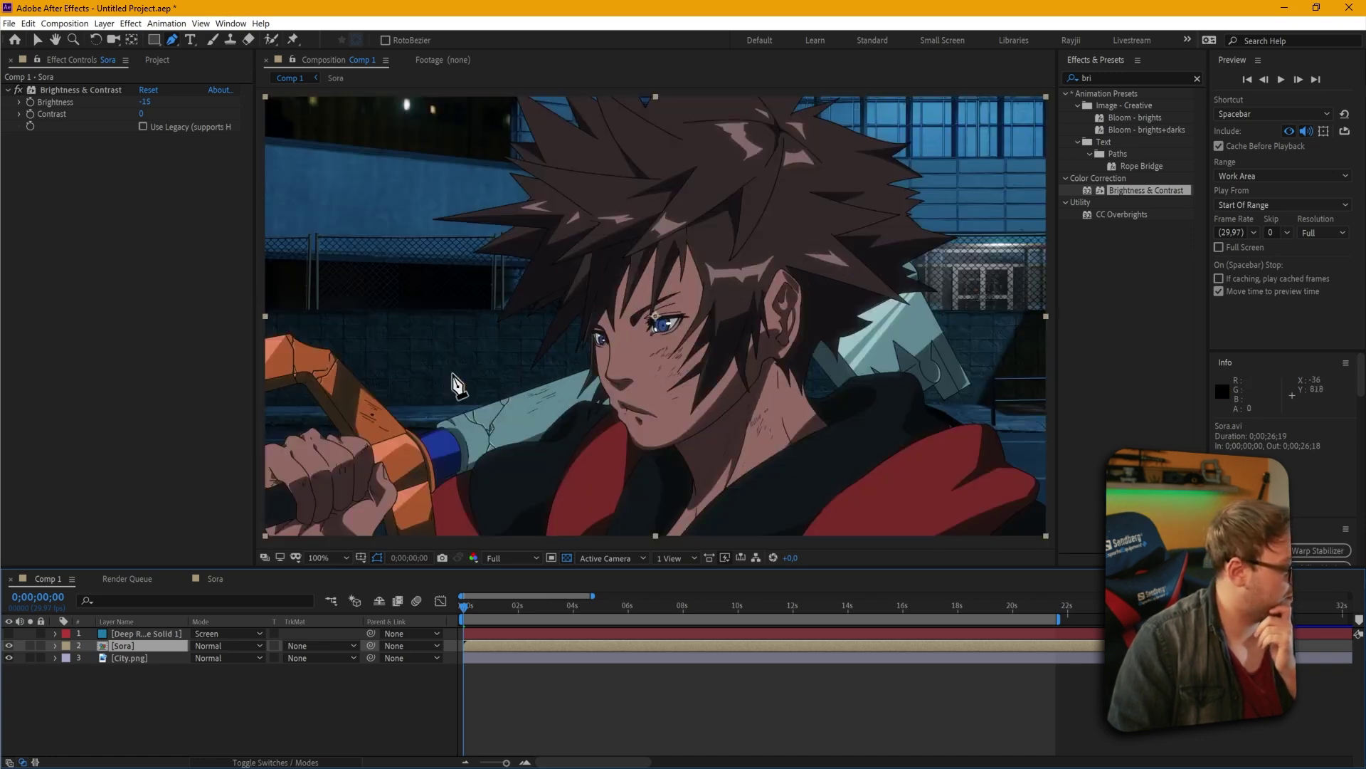
double_click(132, 645)
left_click(140, 633)
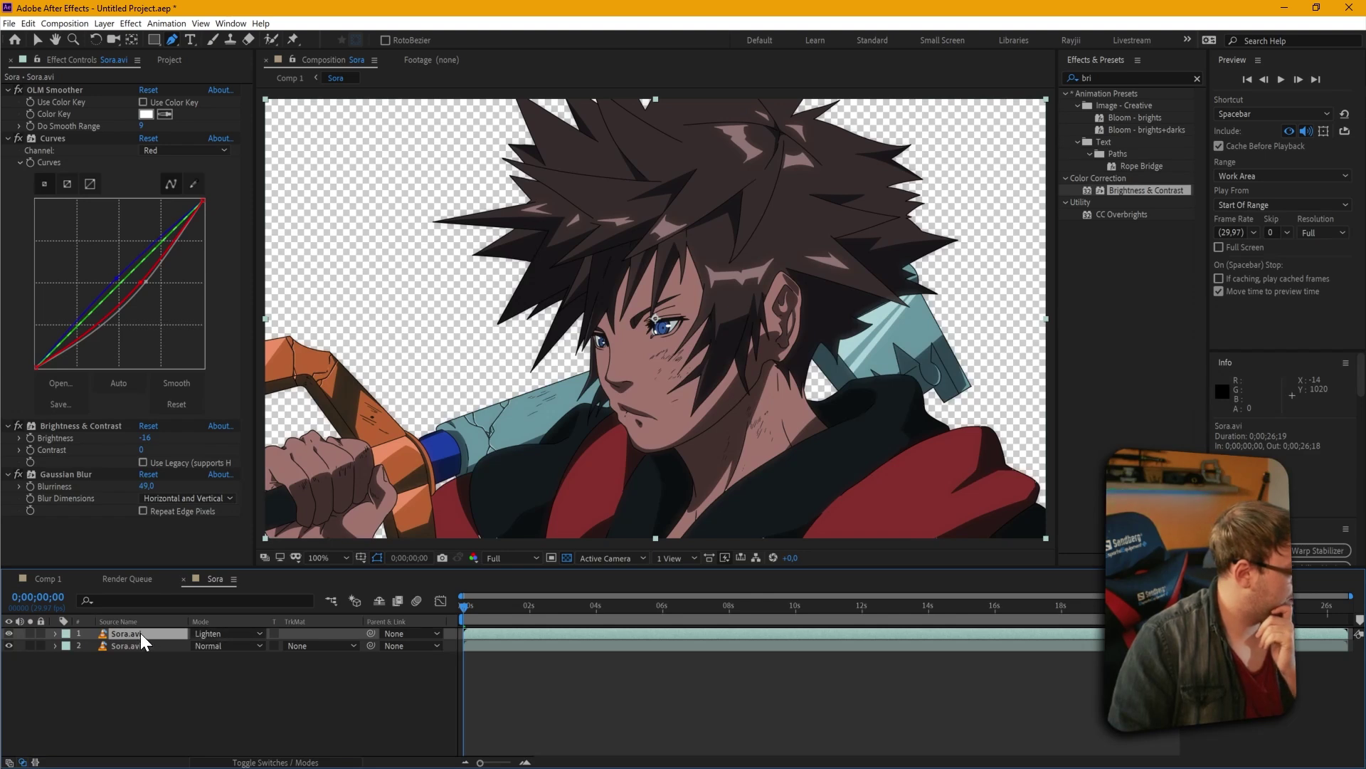
key("t")
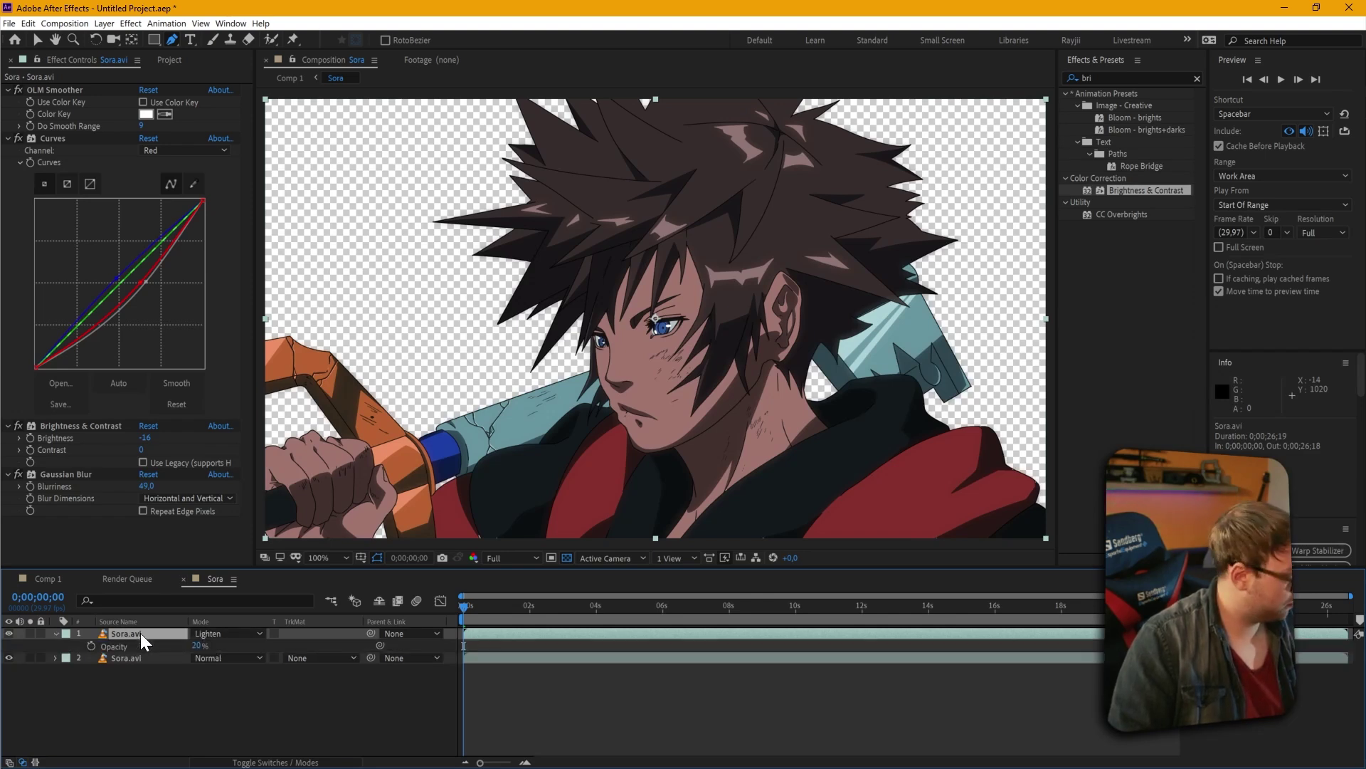
left_click(201, 645)
type("25")
key("Return")
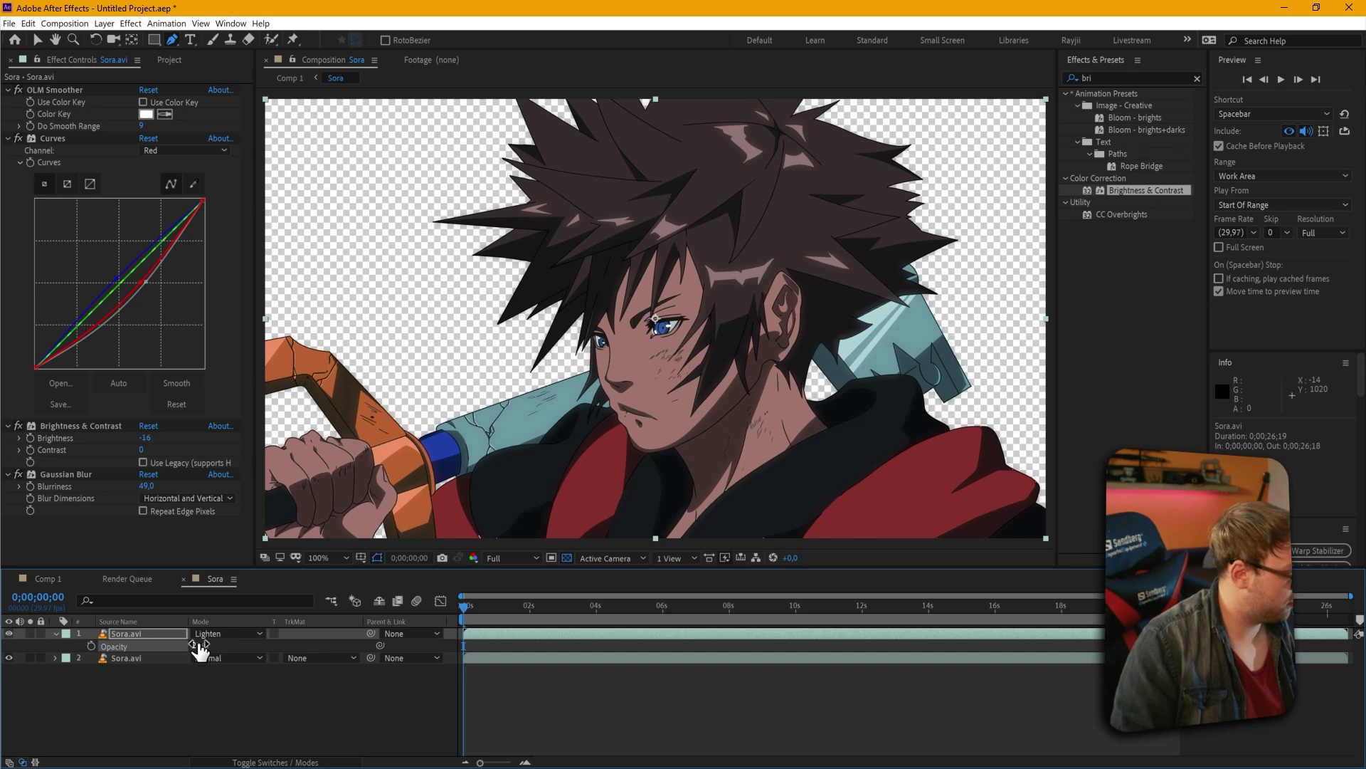
Back in Comp 1, make the Deep Royal Blue solid visible and lock the viewer to Comp 1
left_click(47, 579)
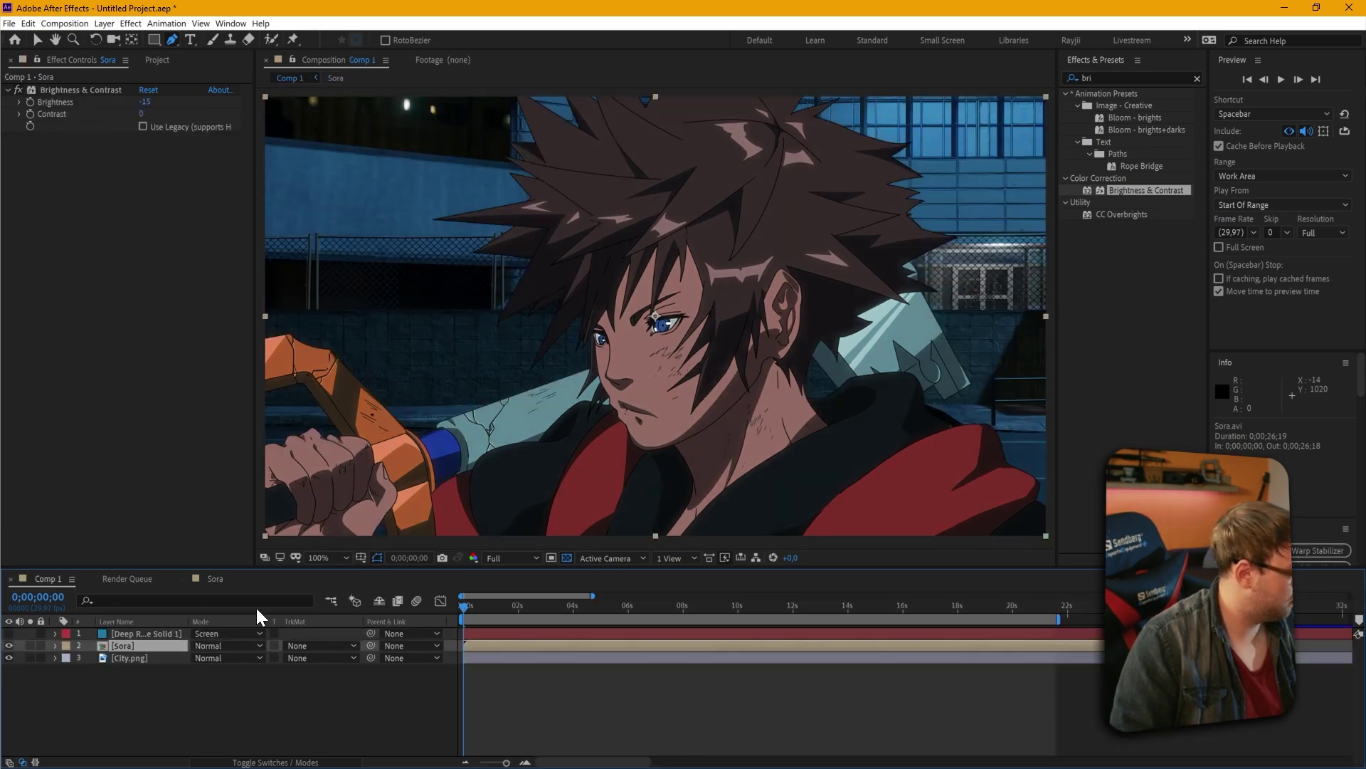
left_click(271, 698)
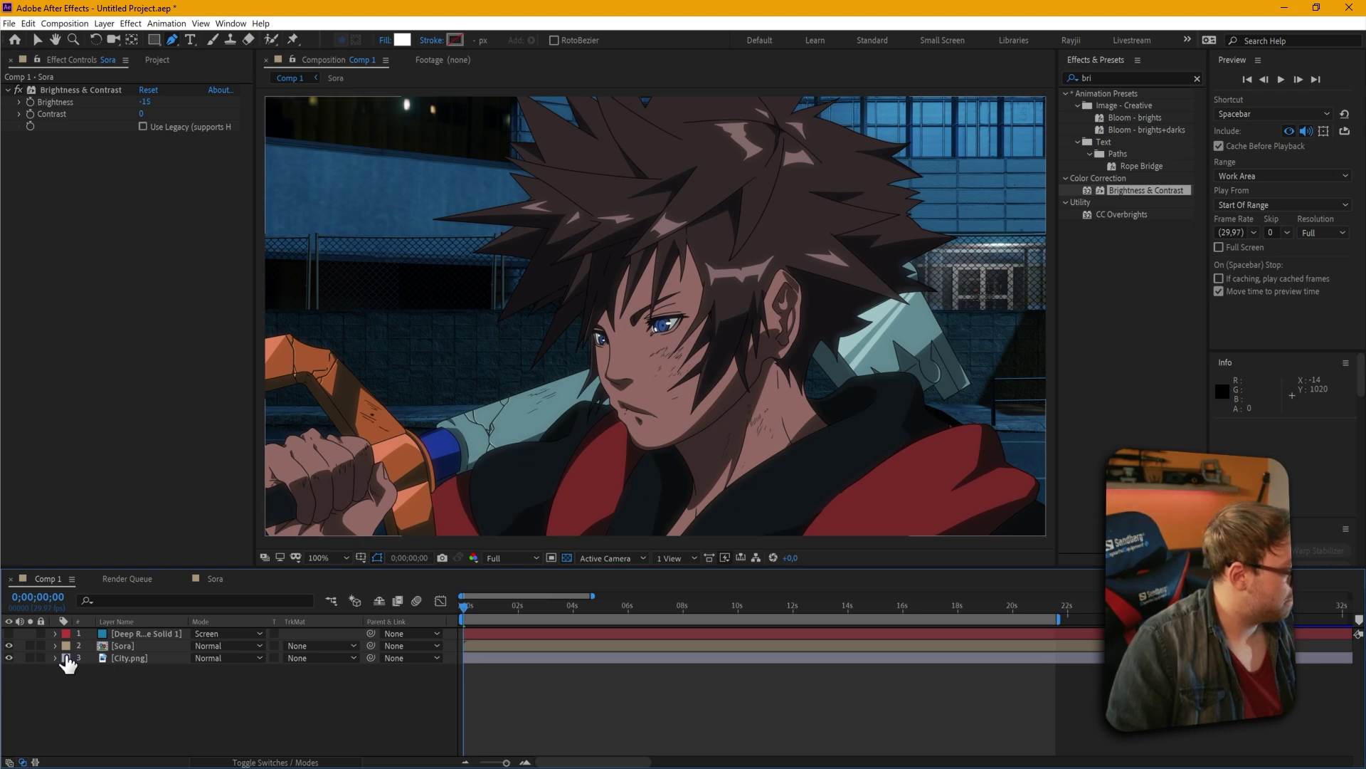
left_click(9, 633)
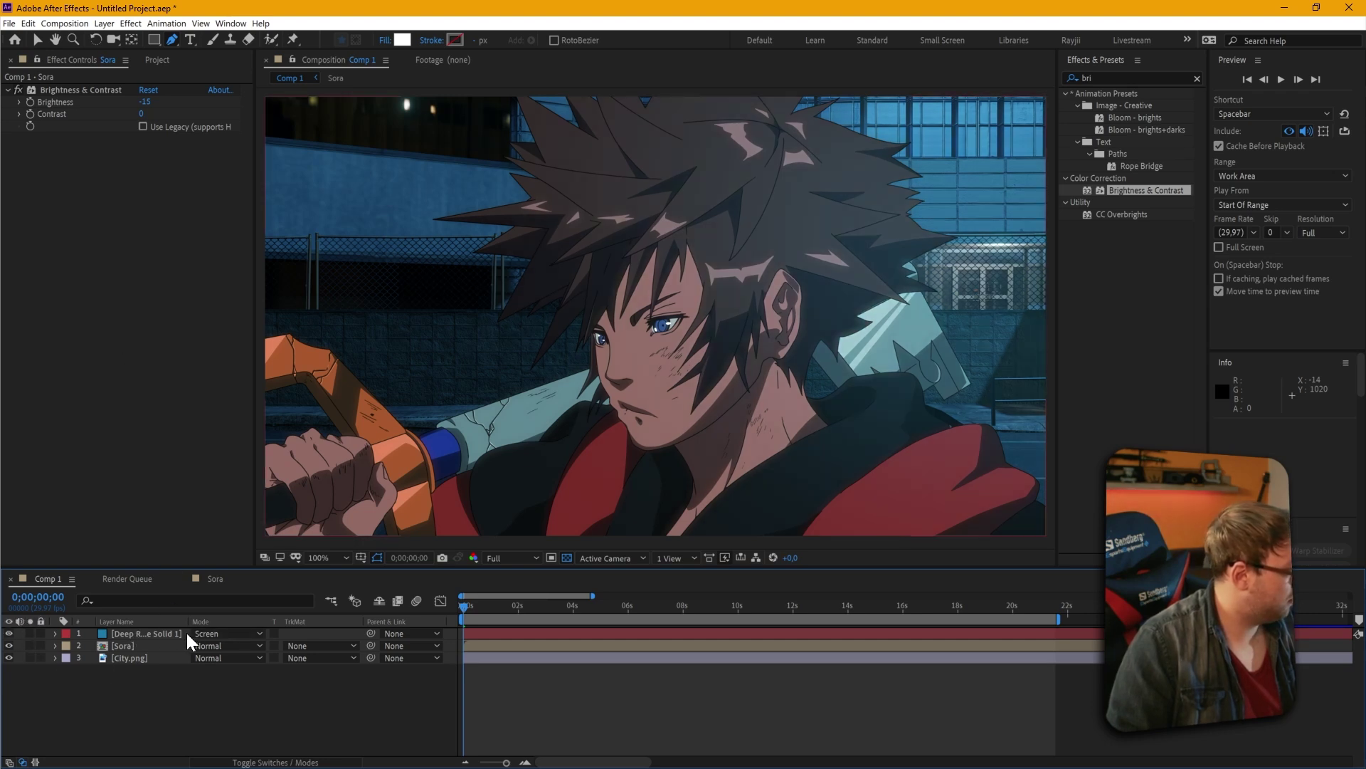
left_click(148, 633)
left_click(245, 715)
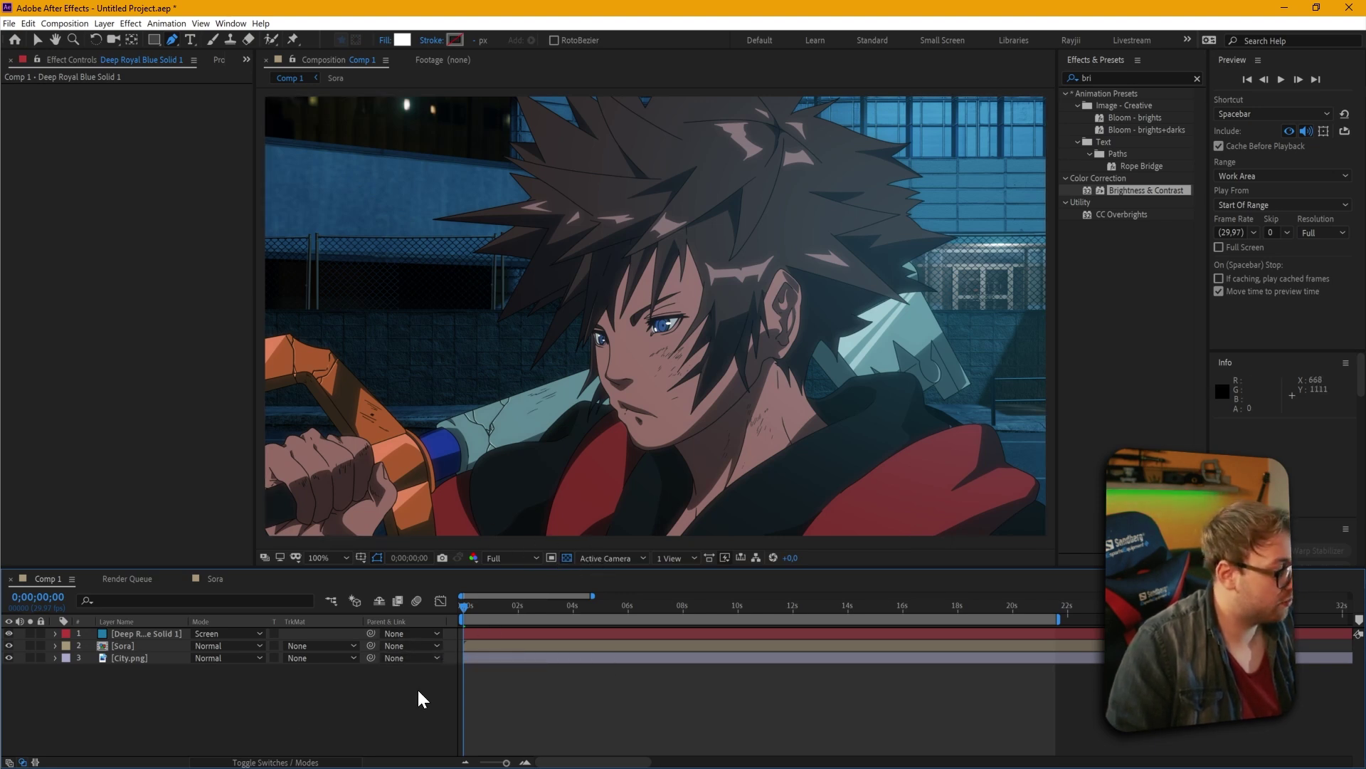
left_click(118, 634)
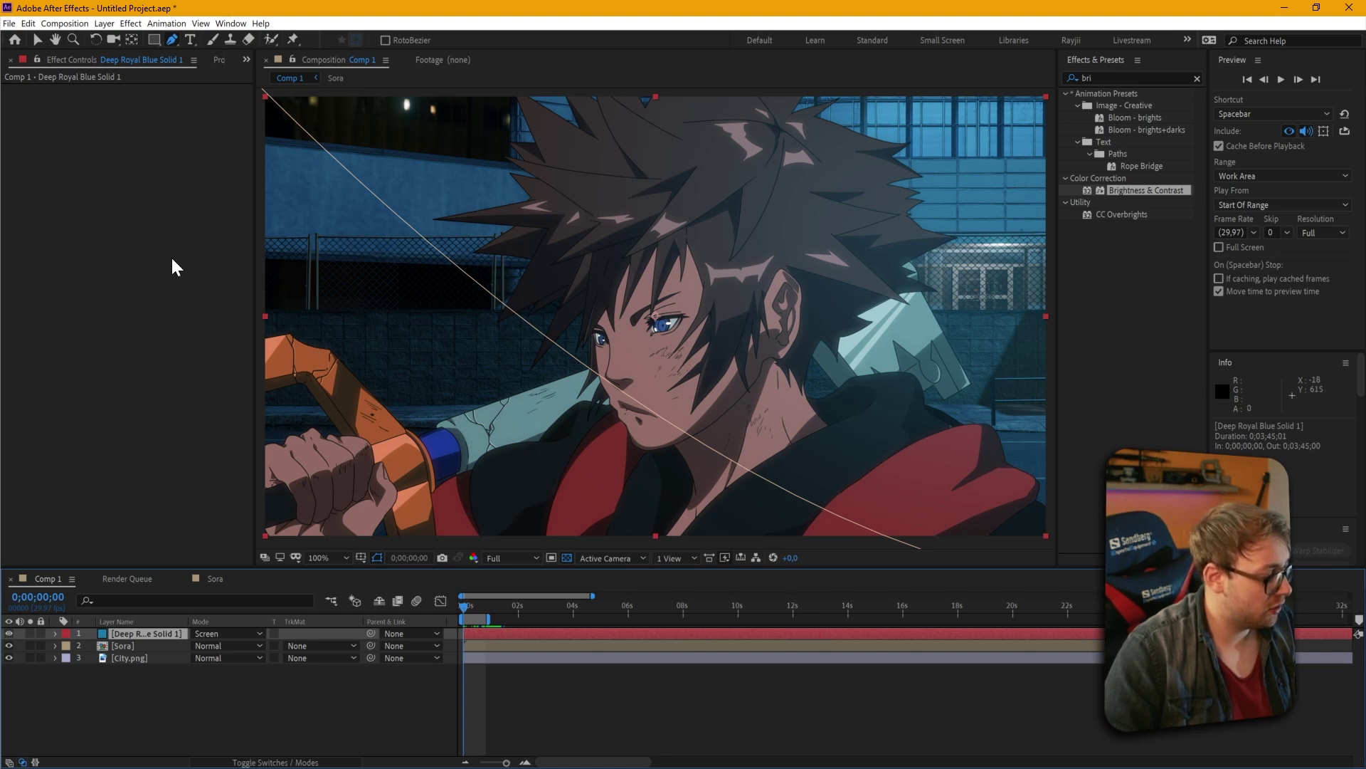
left_click(291, 62)
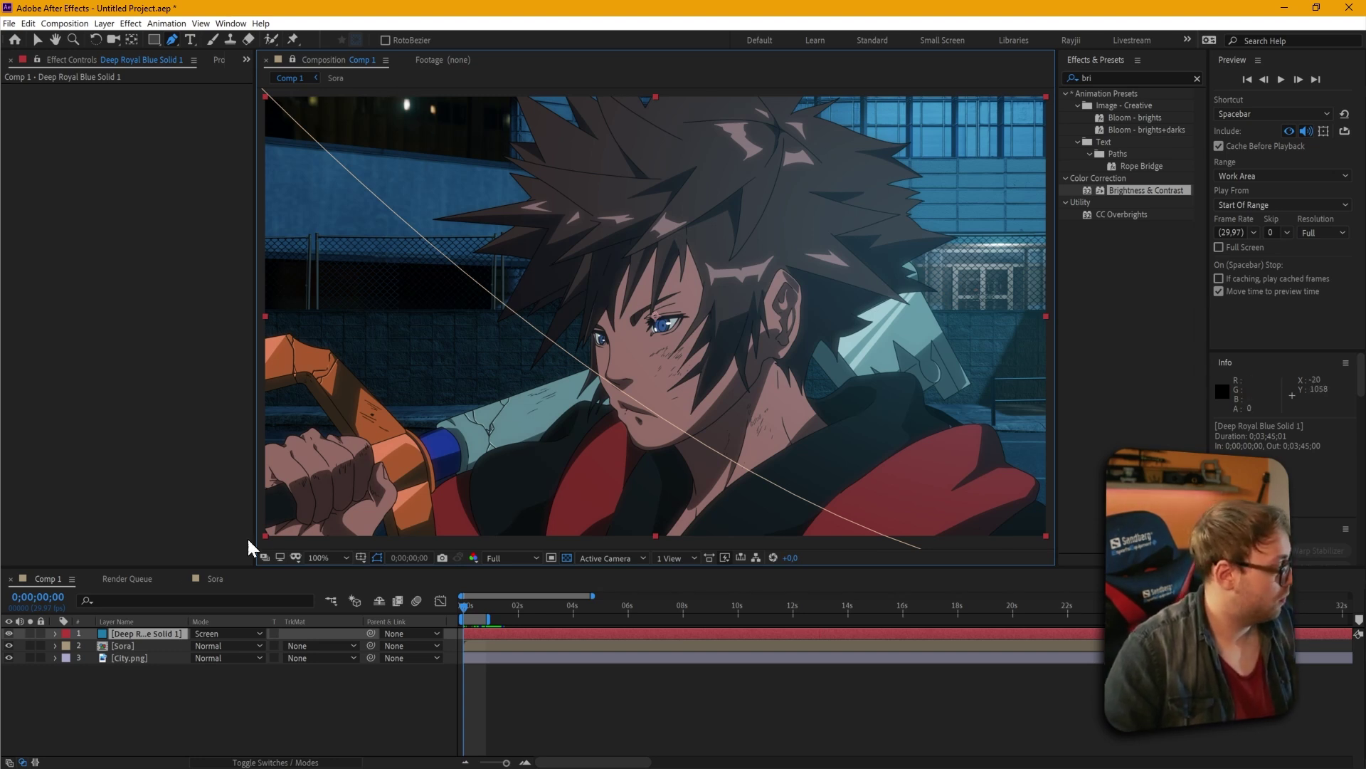
left_click(138, 645)
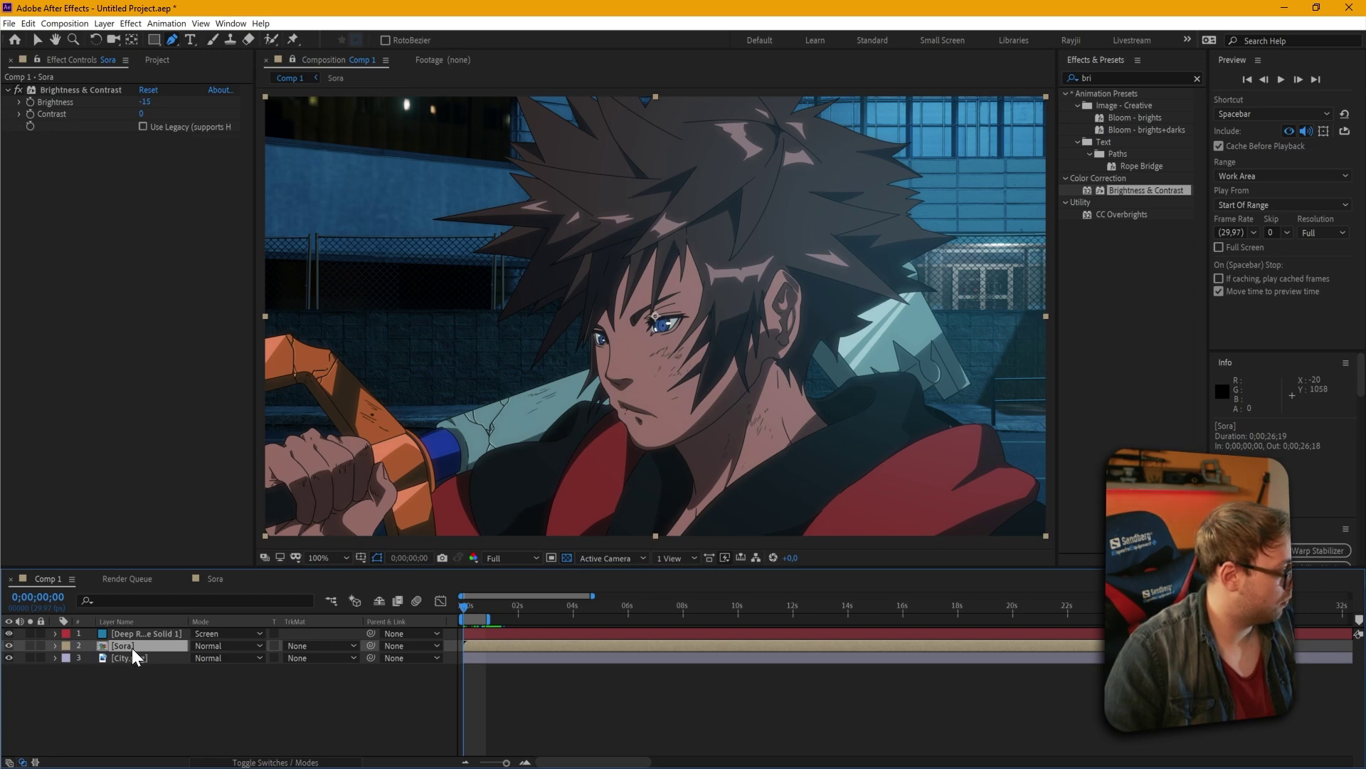
Open the Sora precomp's layers while the viewer shows Comp 1, then select the upper Sora.avi
double_click(127, 646)
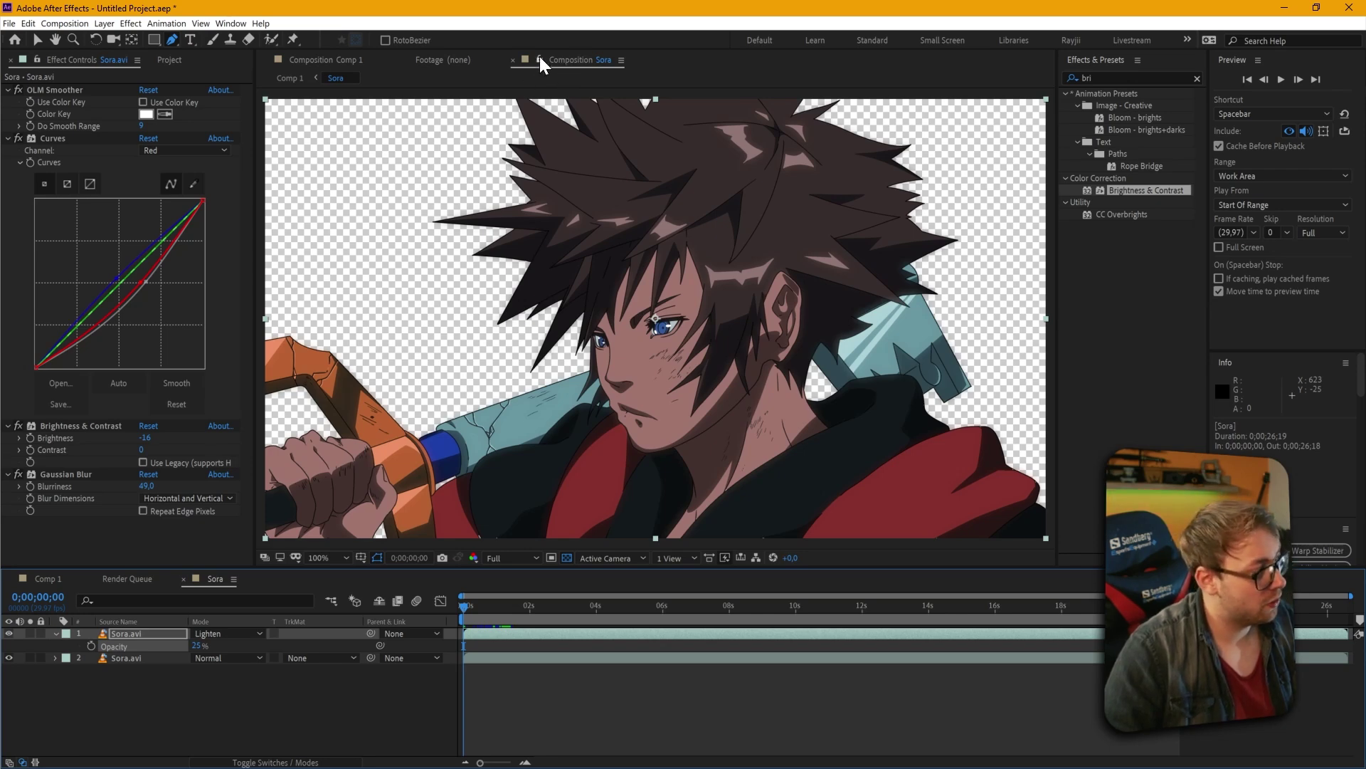
left_click(335, 57)
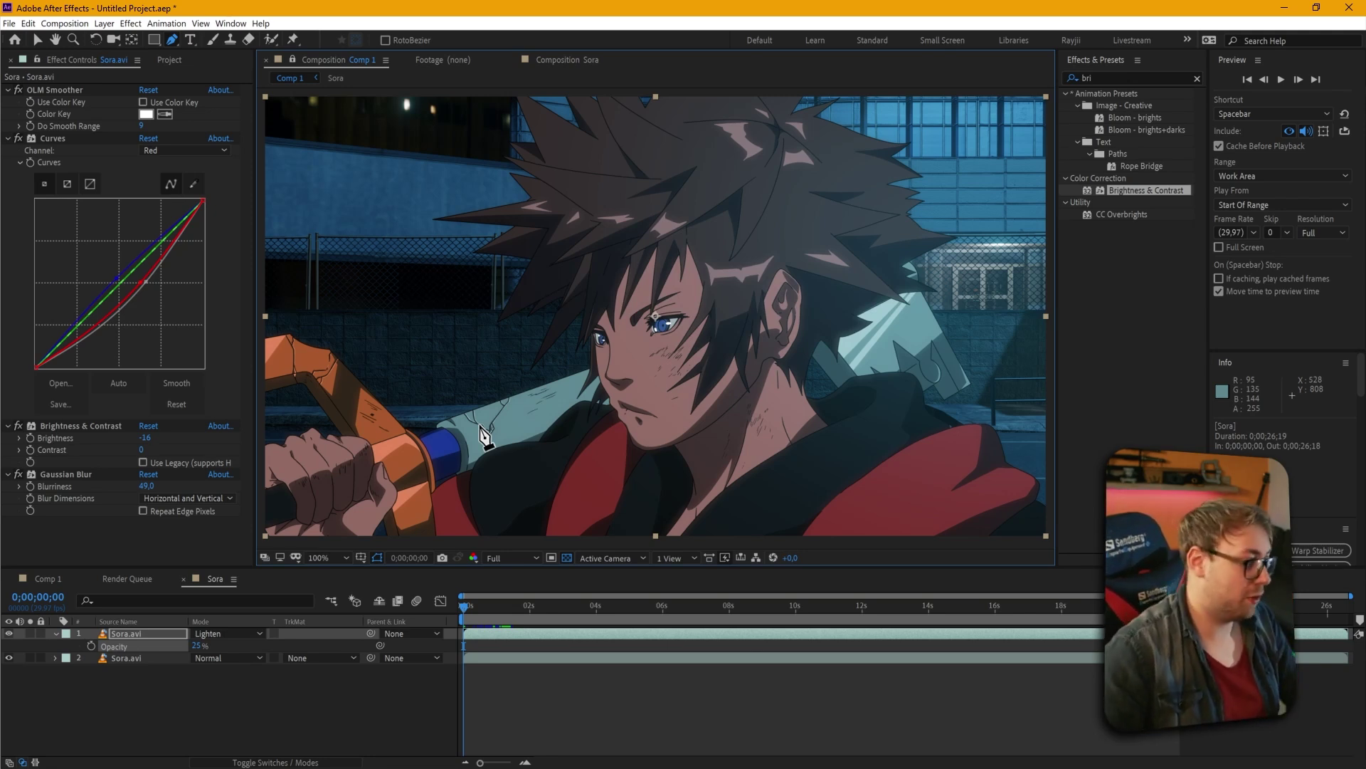
left_click(135, 633)
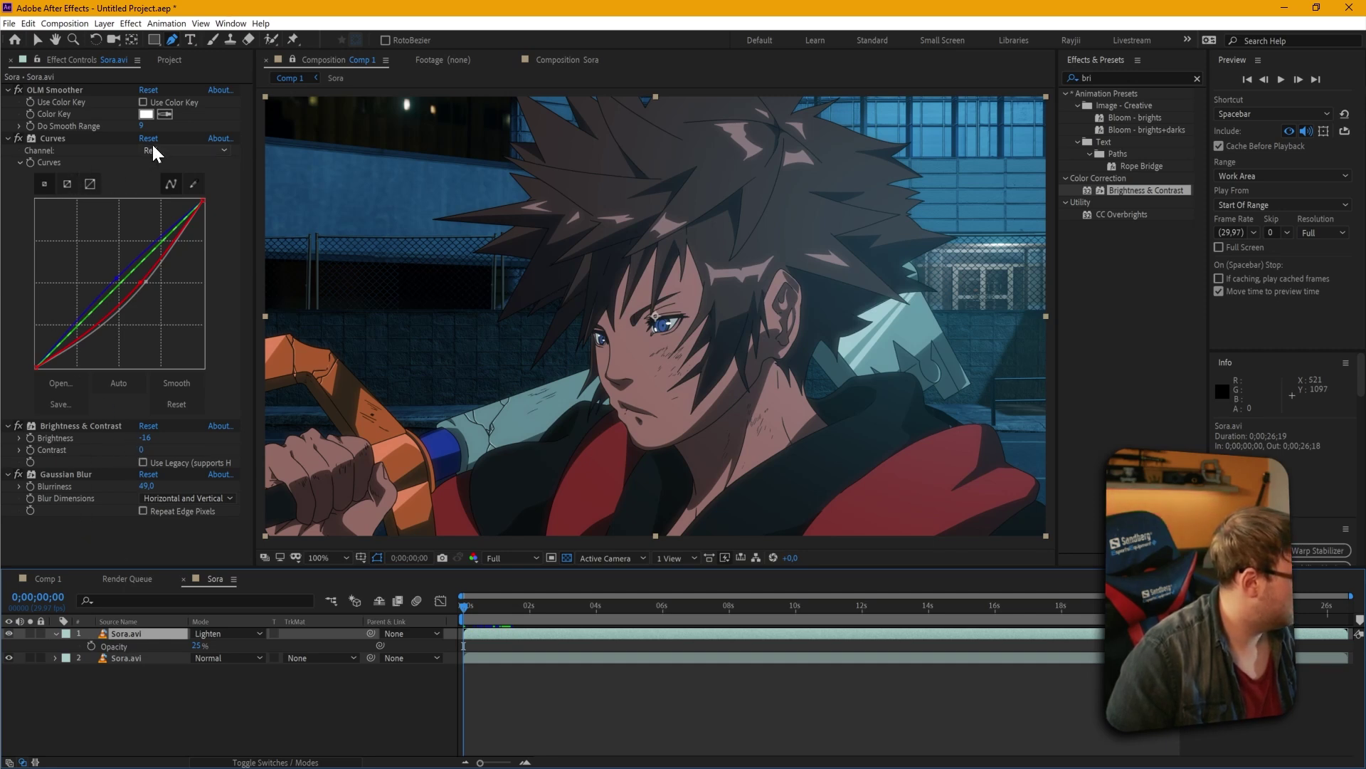
Lower the Master Saturation of the lower Sora.avi layer's Hue/Saturation effect to -46
left_click(130, 657)
scroll(119, 420, "down", 2)
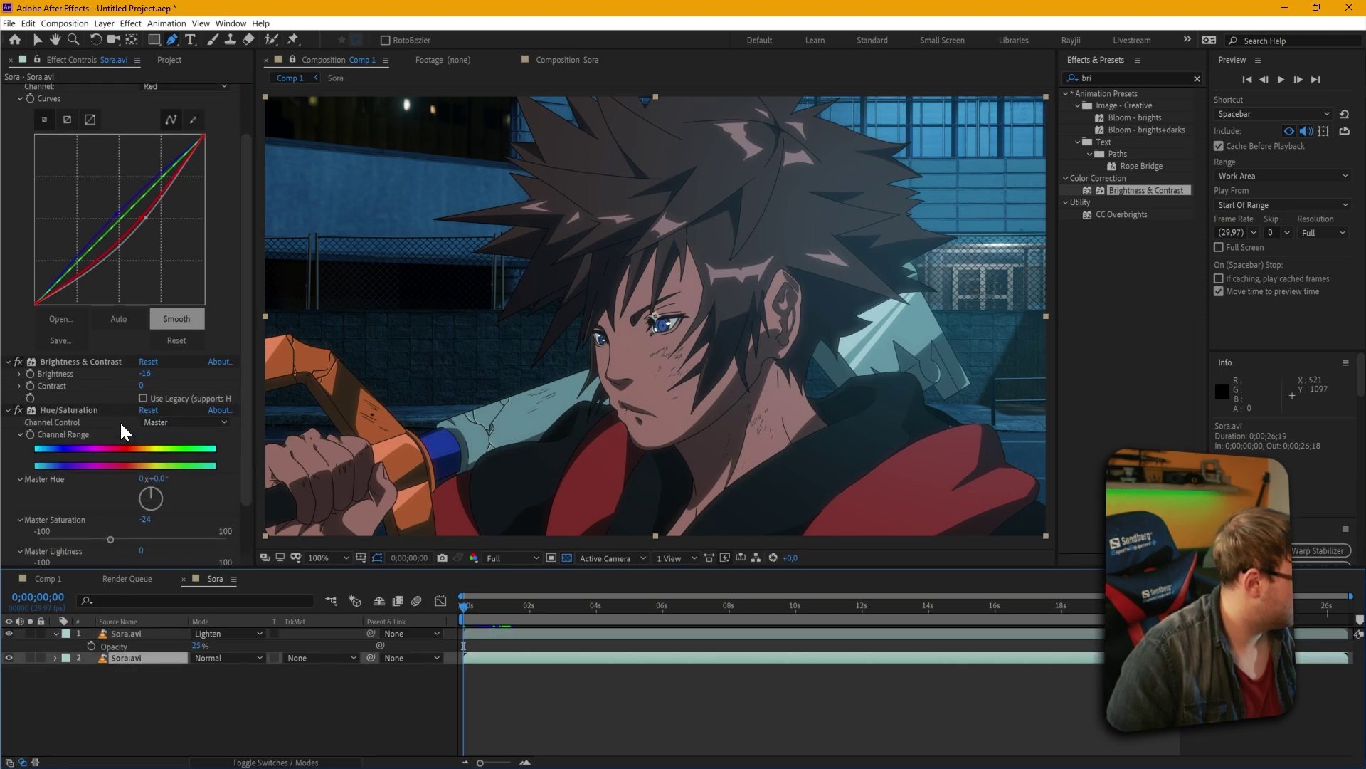
scroll(121, 430, "down", 1)
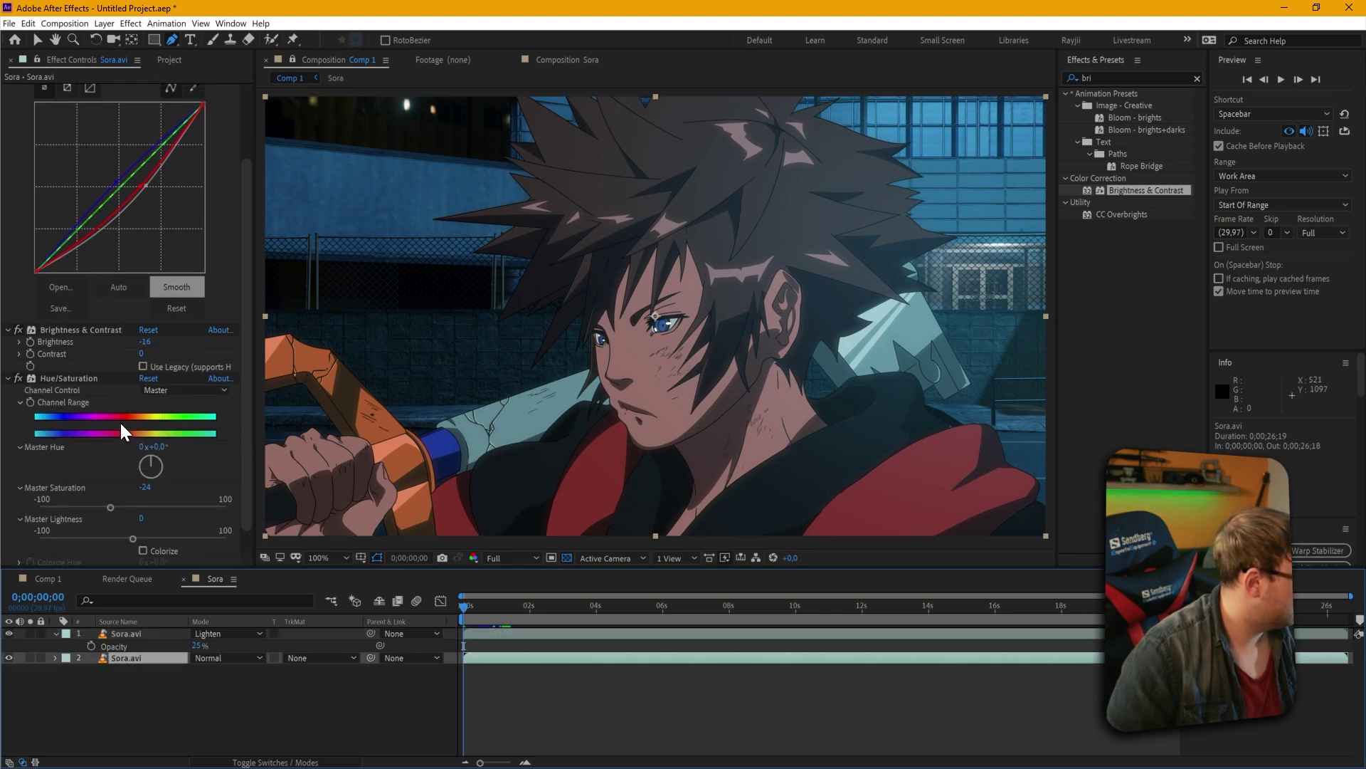
left_click(110, 506)
mouse_move(91, 505)
left_mouse_down()
mouse_move(40, 505)
mouse_move(91, 510)
left_mouse_up()
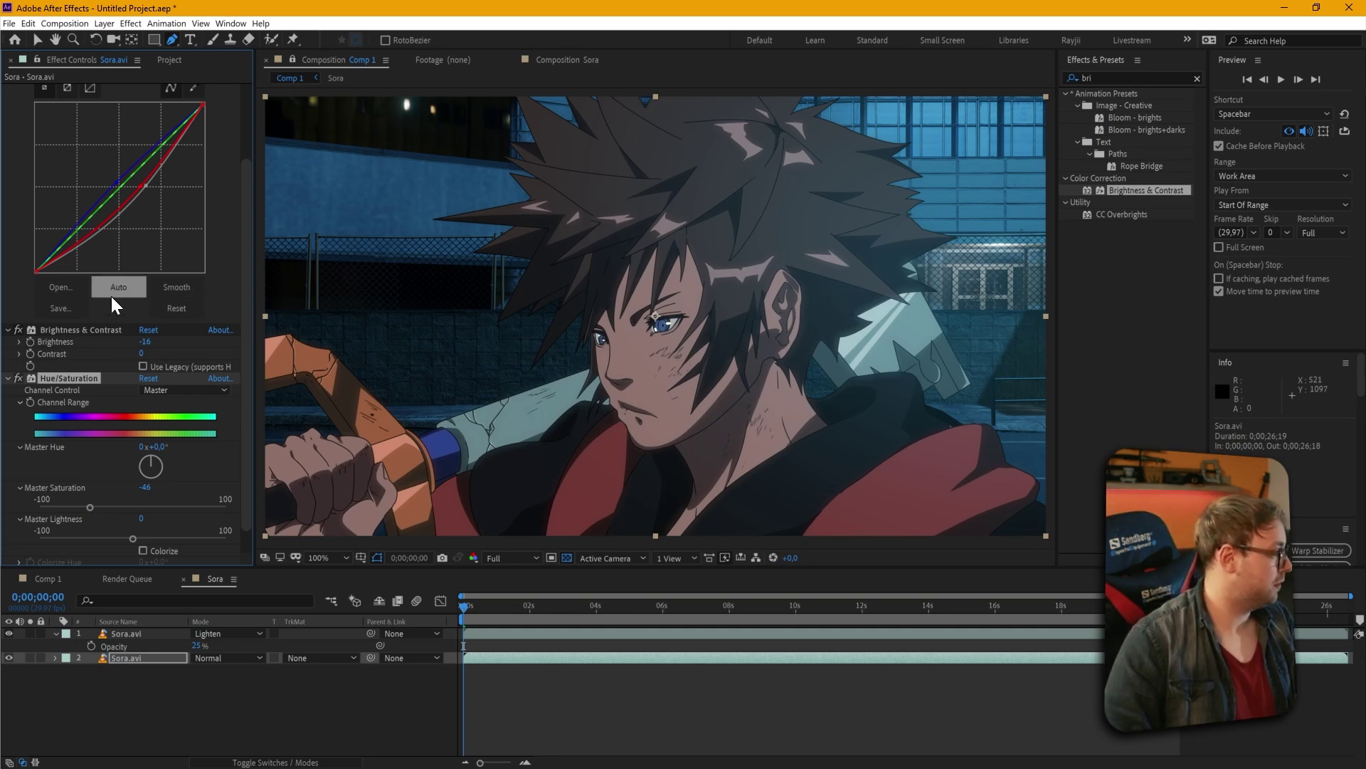
Revert the accidental Curves change to the RGB channel
scroll(111, 296, "up", 1)
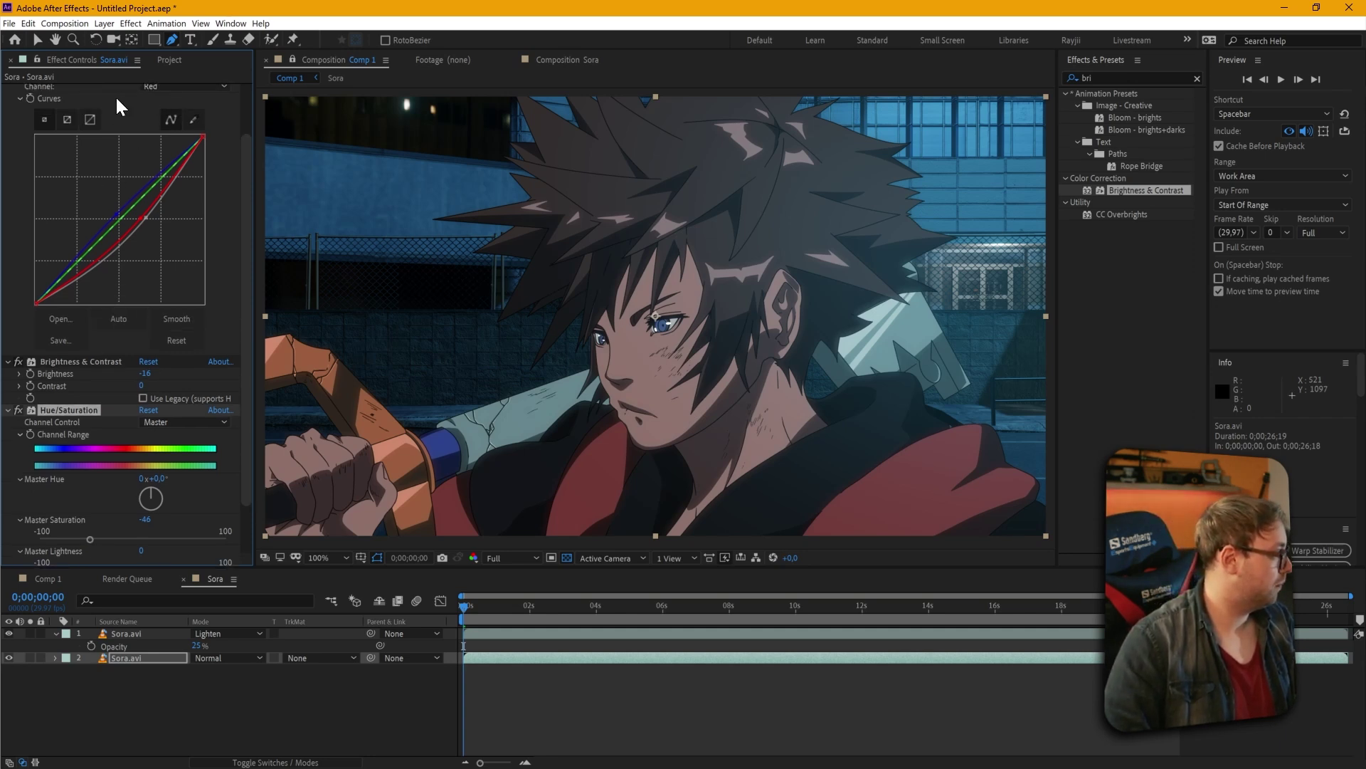
left_click(140, 222)
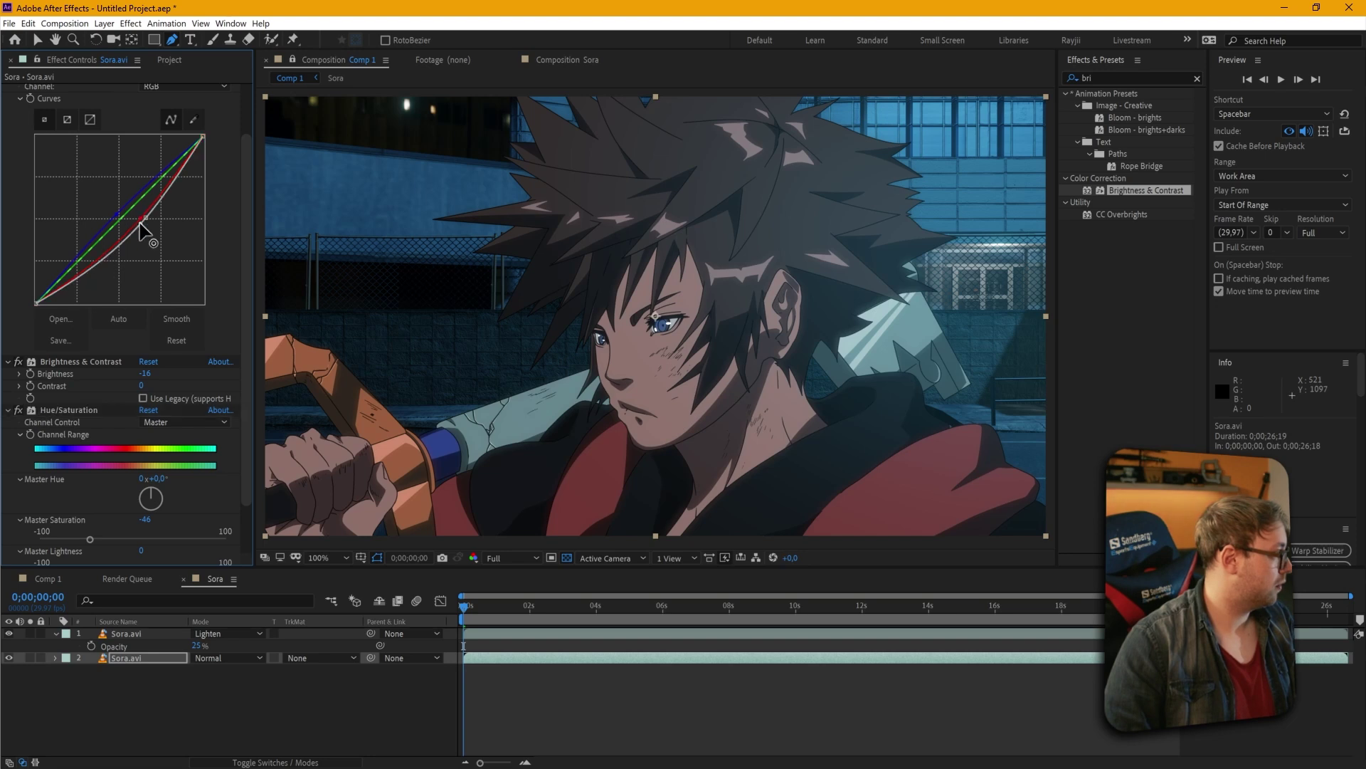
key("ctrl+z")
key("ctrl+z")
key("ctrl+z")
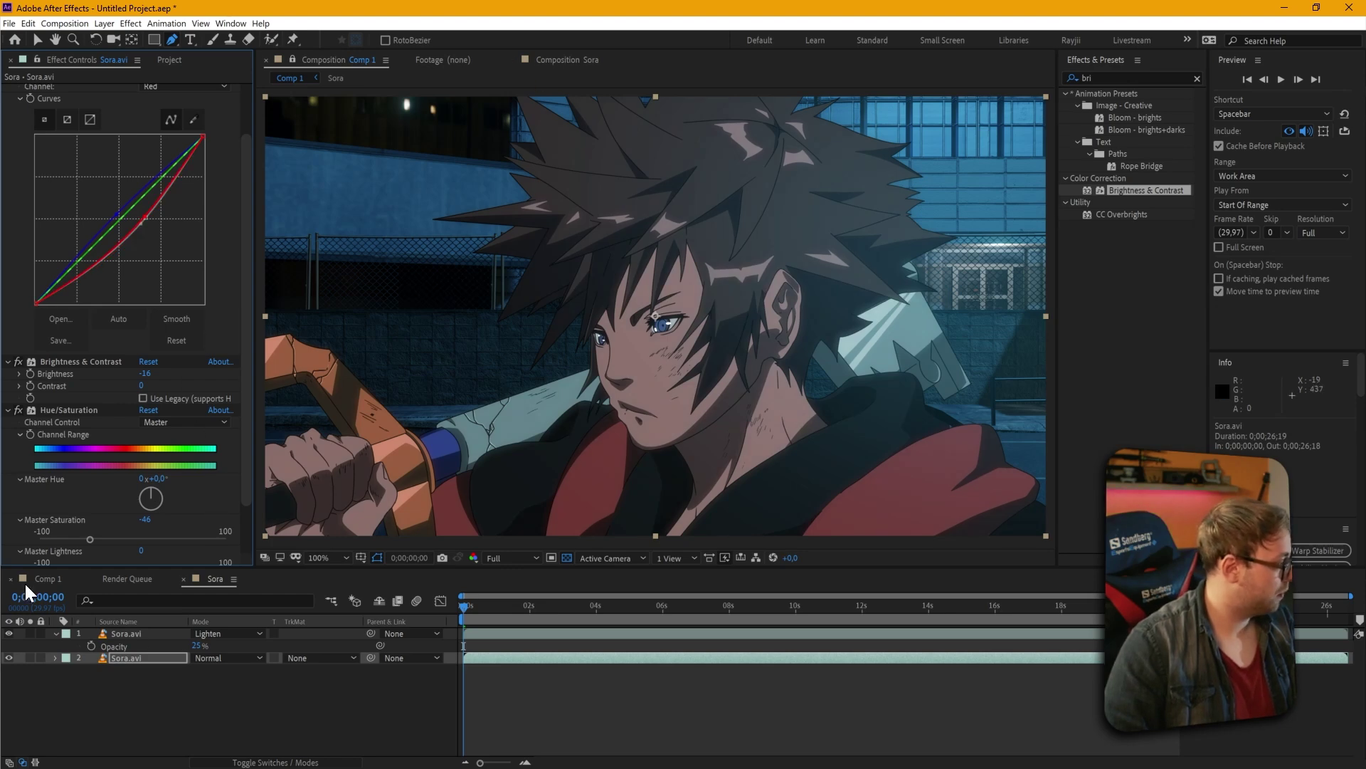
Return to Comp 1 and play a preview
left_click(54, 580)
key("space")
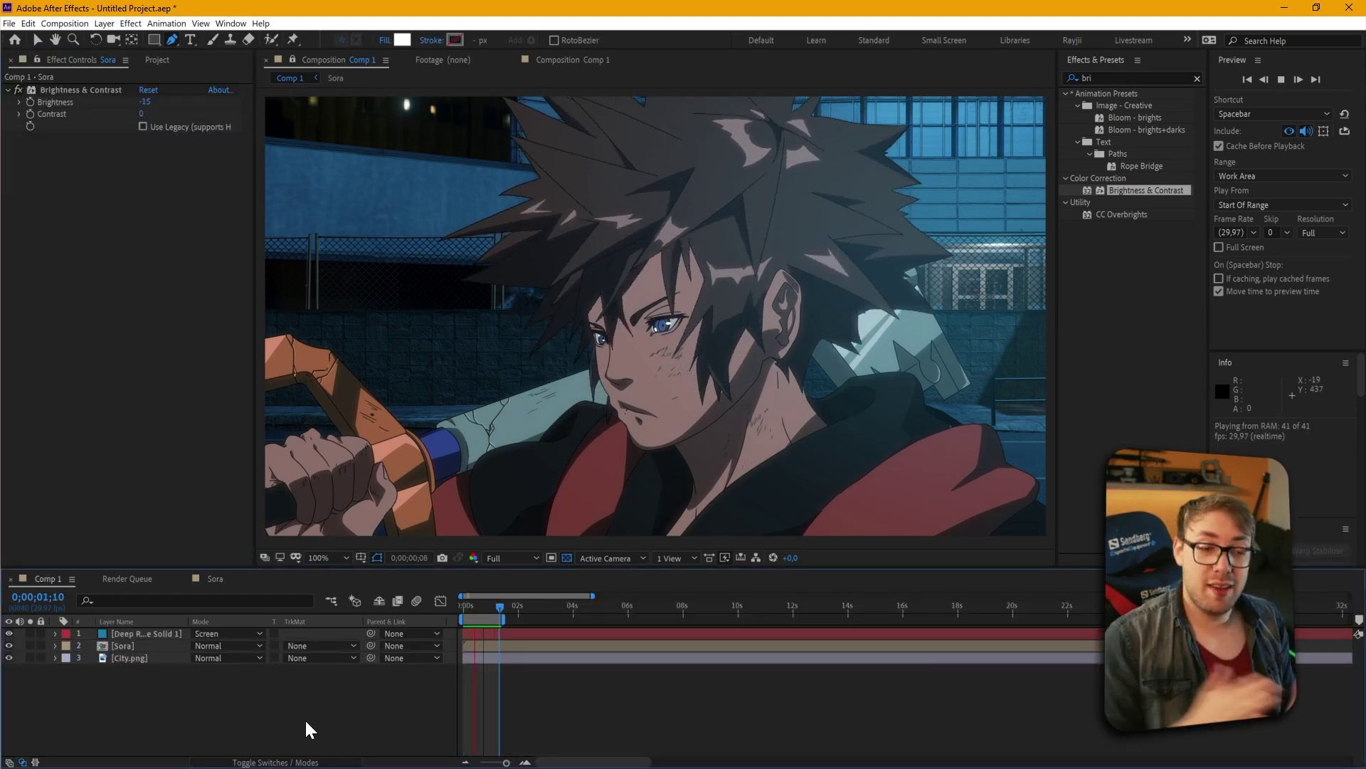